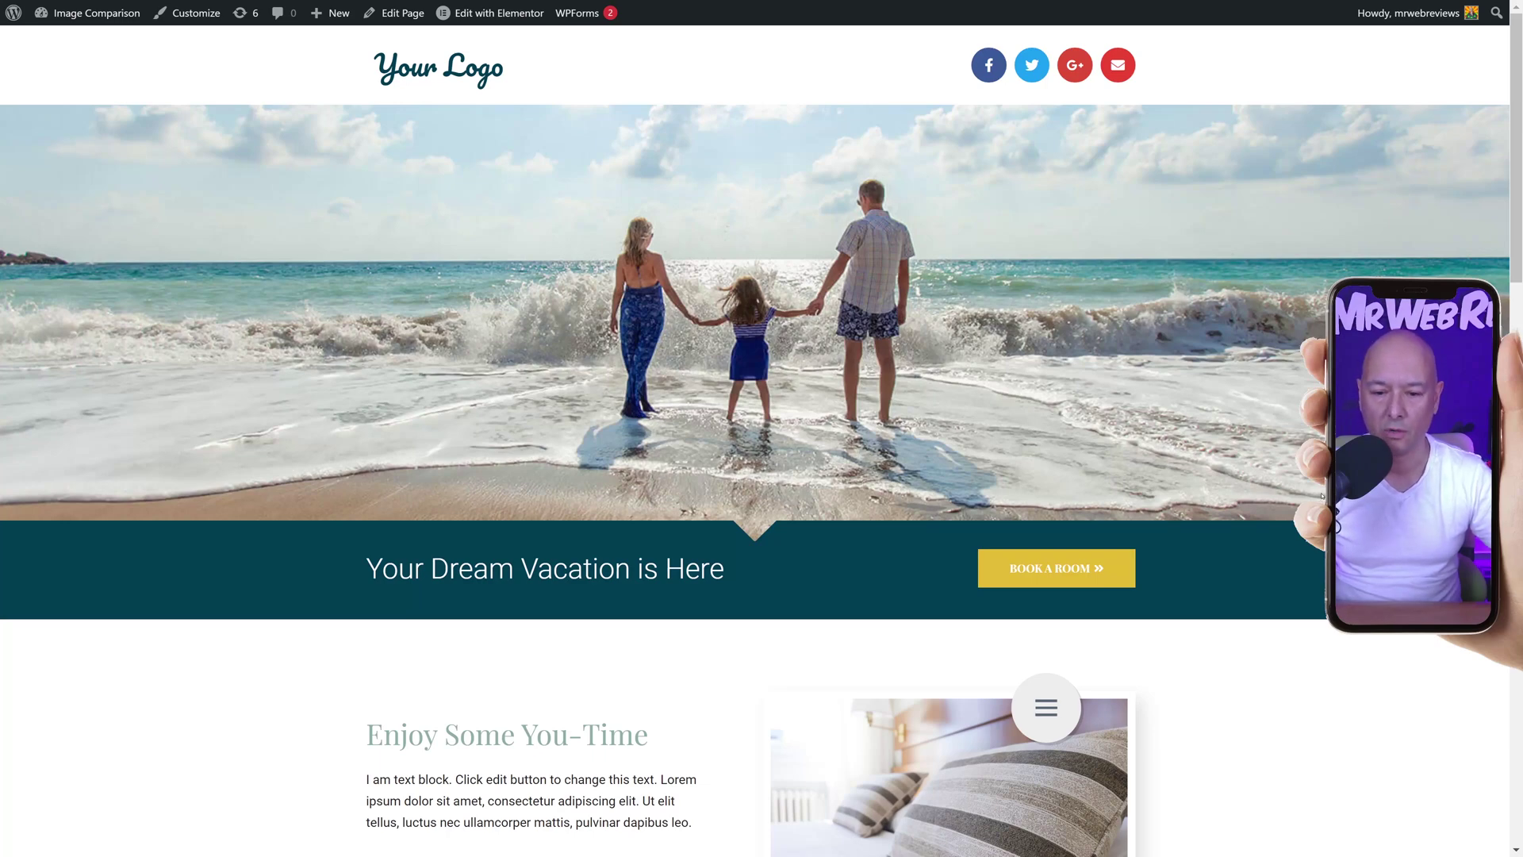
- Look through the finished vacation page and toggle its floating flower menu
scroll(1072, 665, "down", 1)
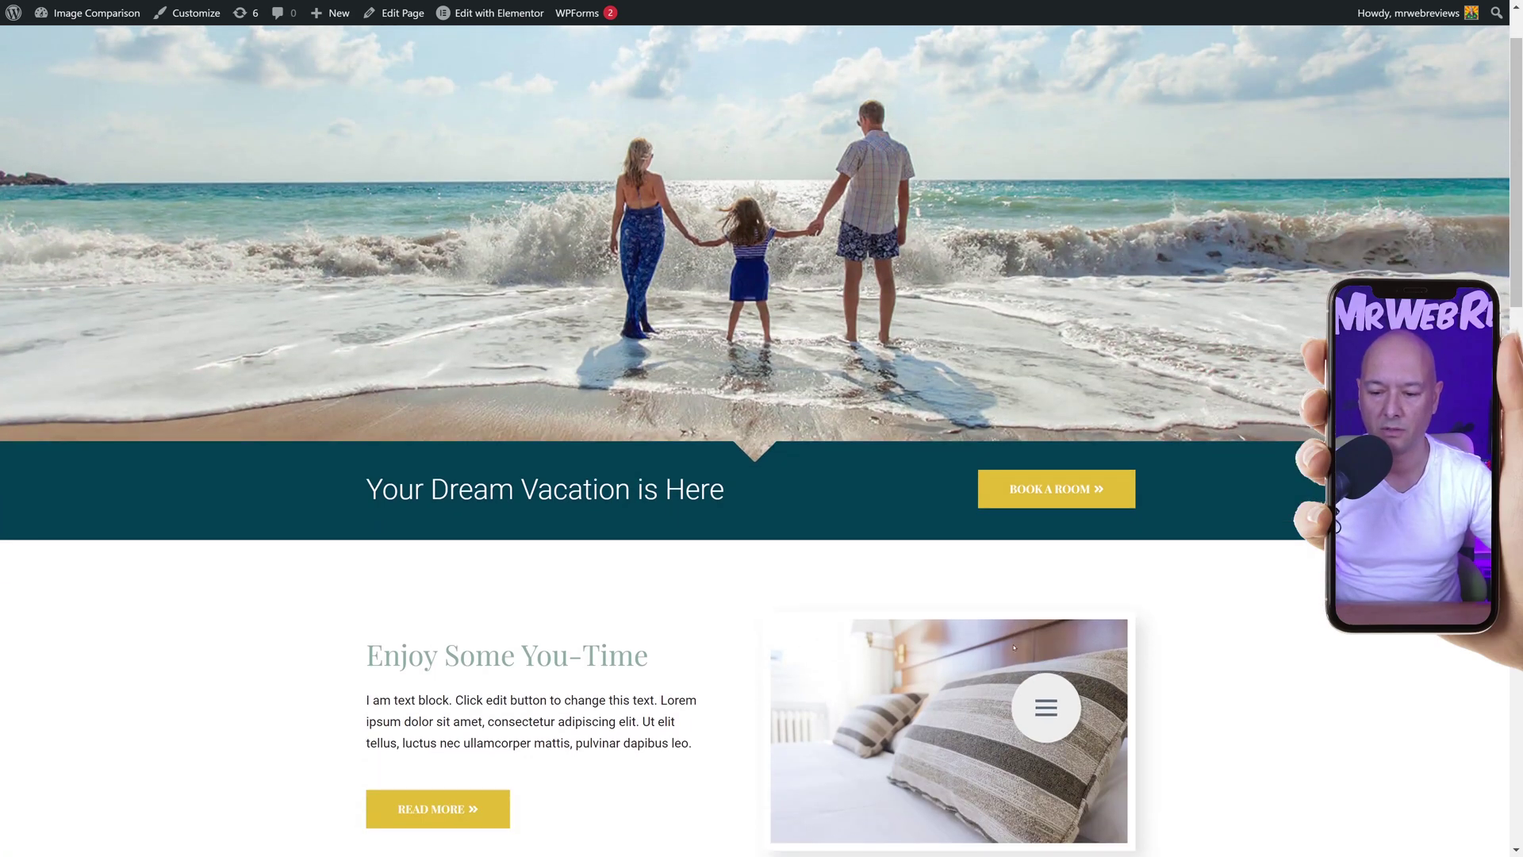
scroll(1288, 502, "down", 15)
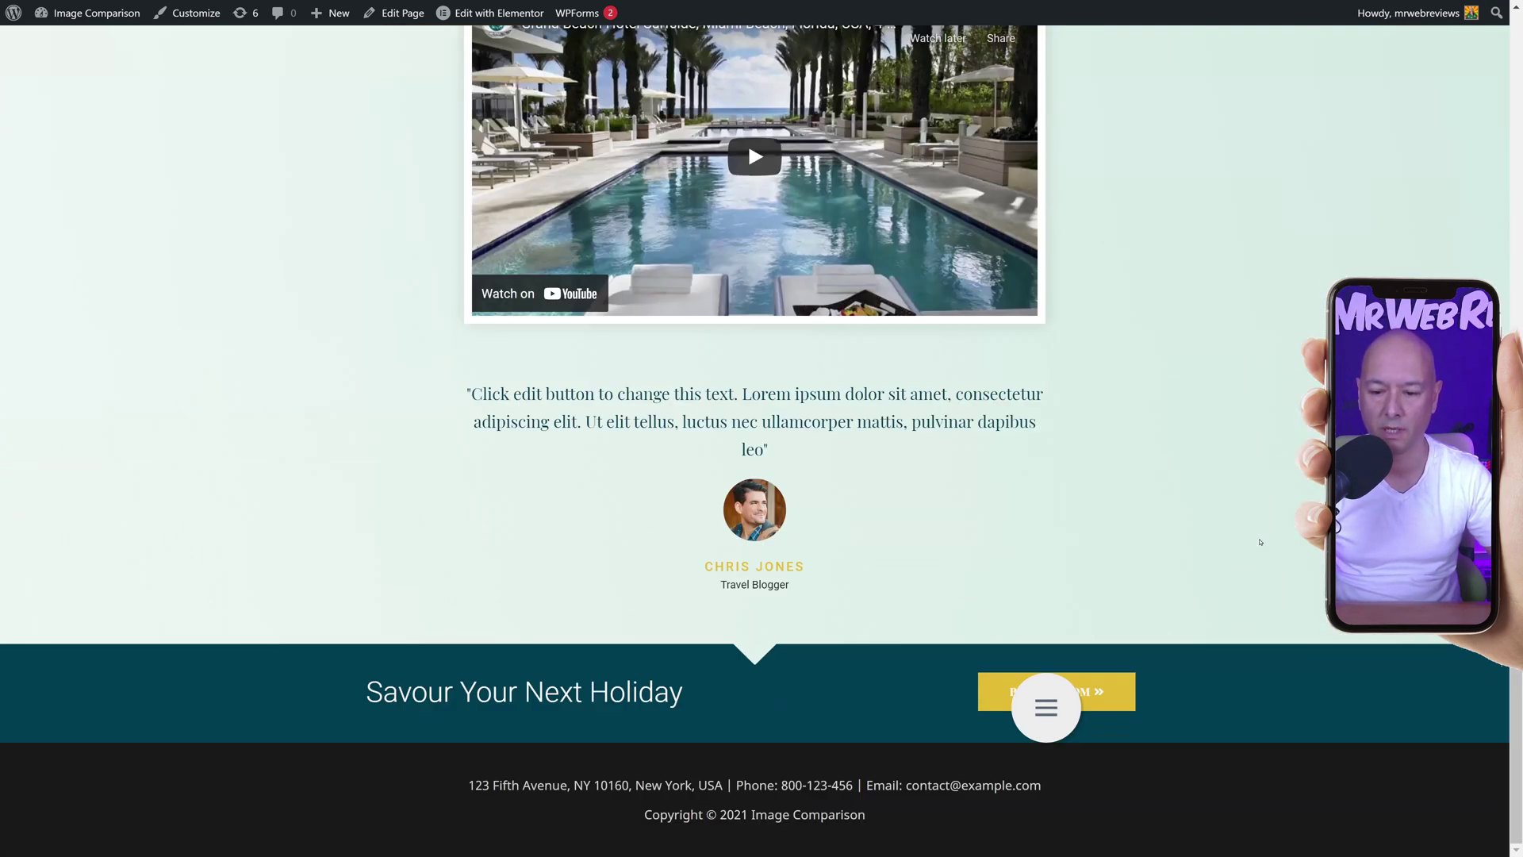
scroll(1259, 542, "up", 18)
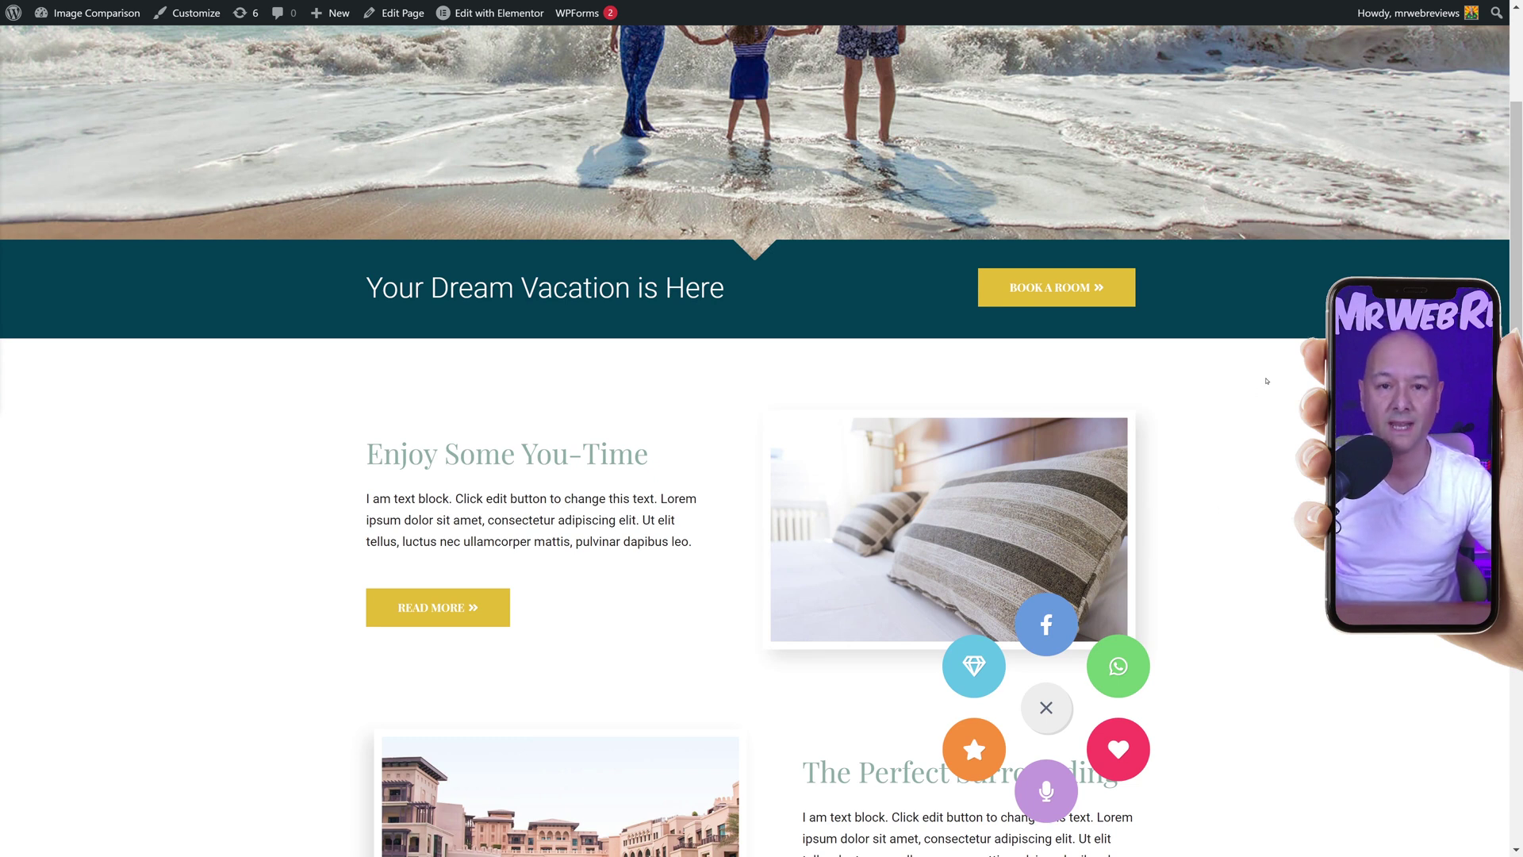
left_click(1043, 704)
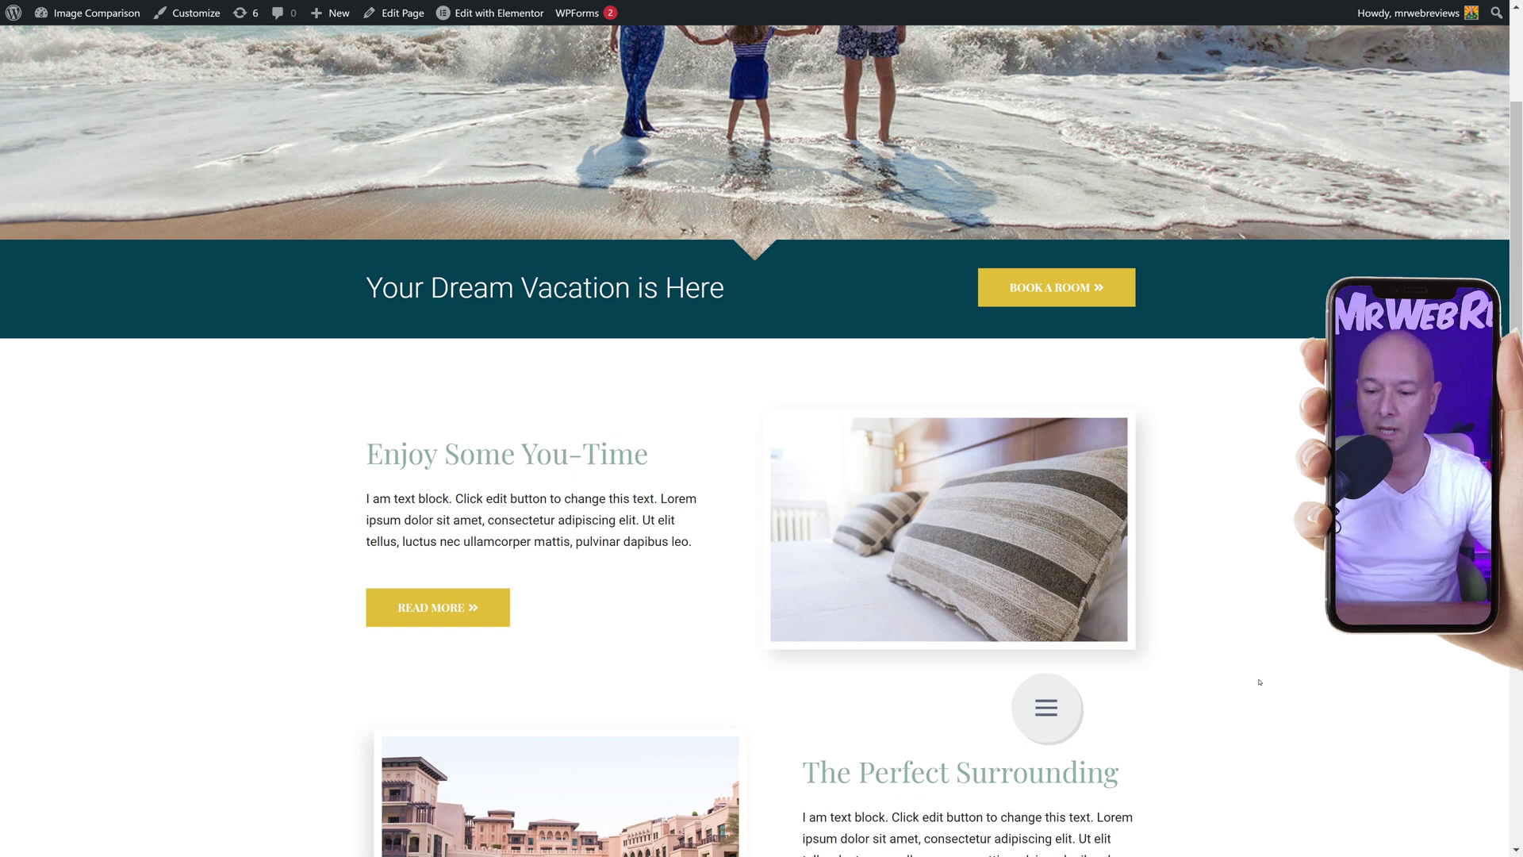
scroll(1260, 682, "down", 8)
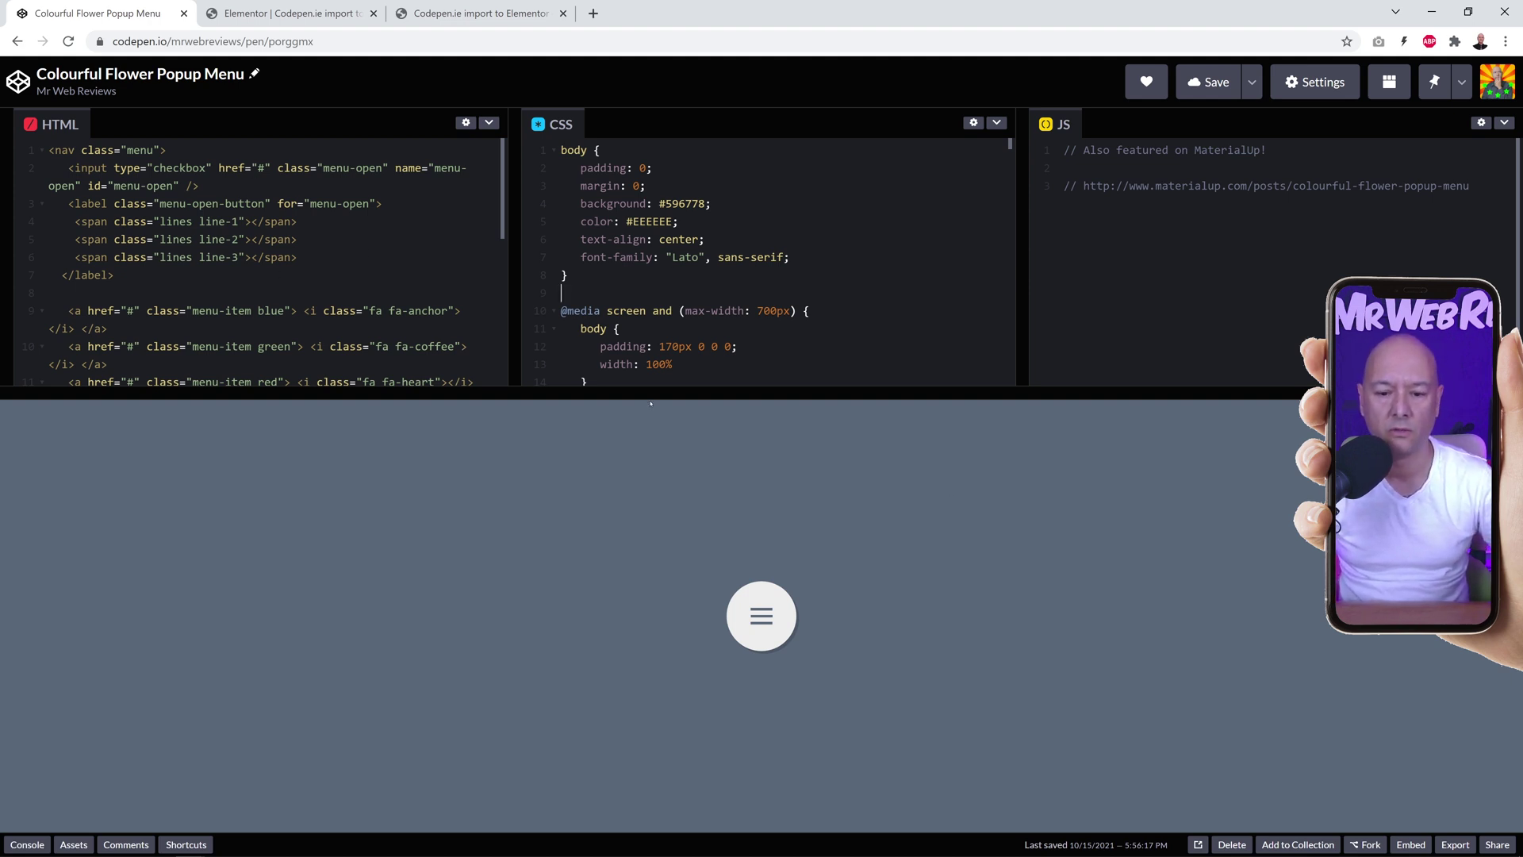
- Switch to the Colourful Flower Popup Menu pen in CodePen and try opening and closing the menu in its preview
left_click(763, 613)
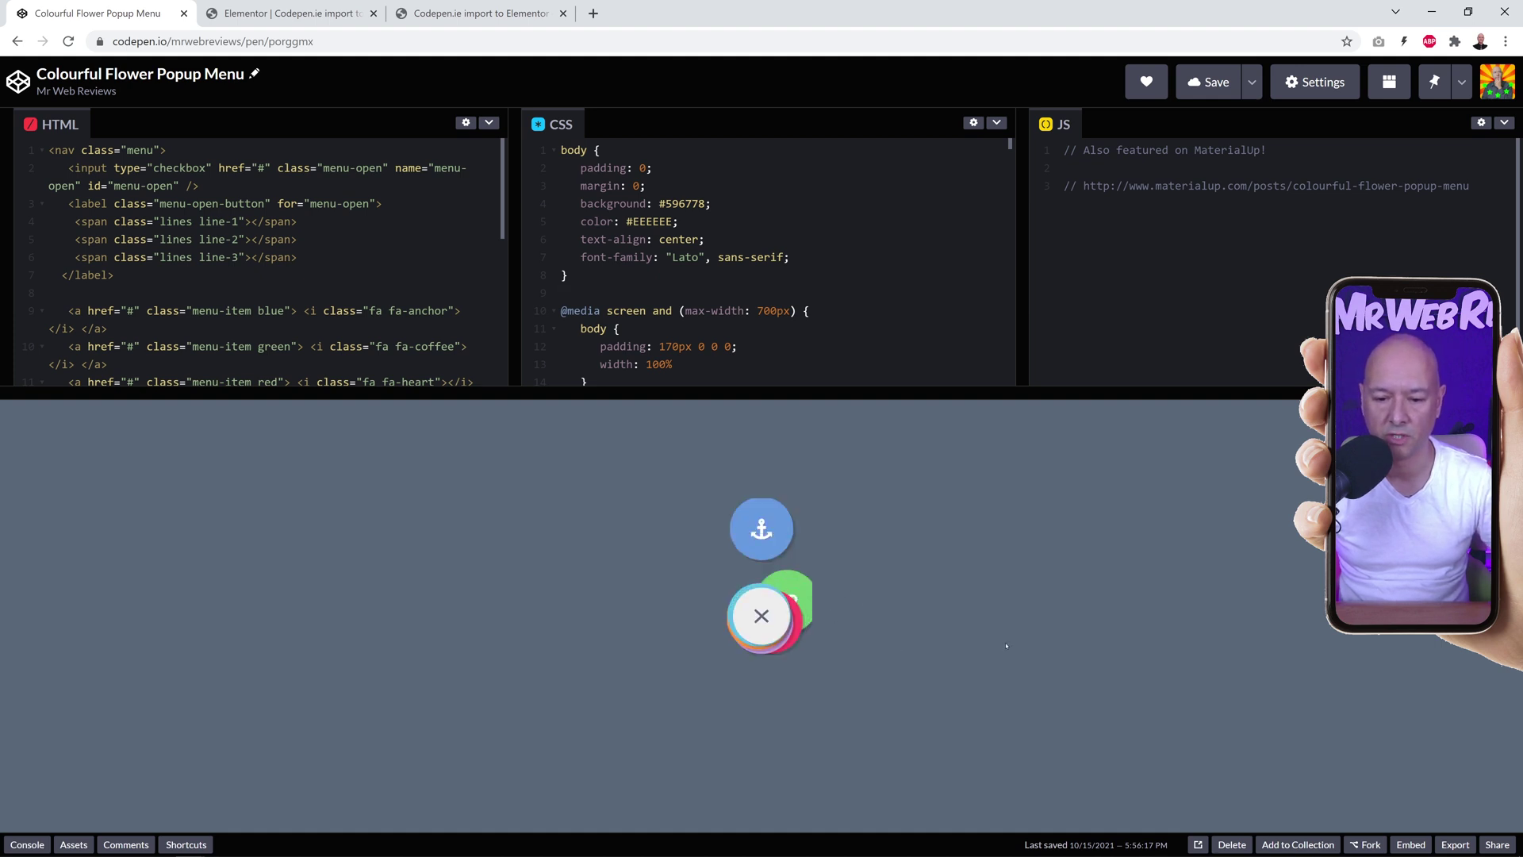
left_click(750, 626)
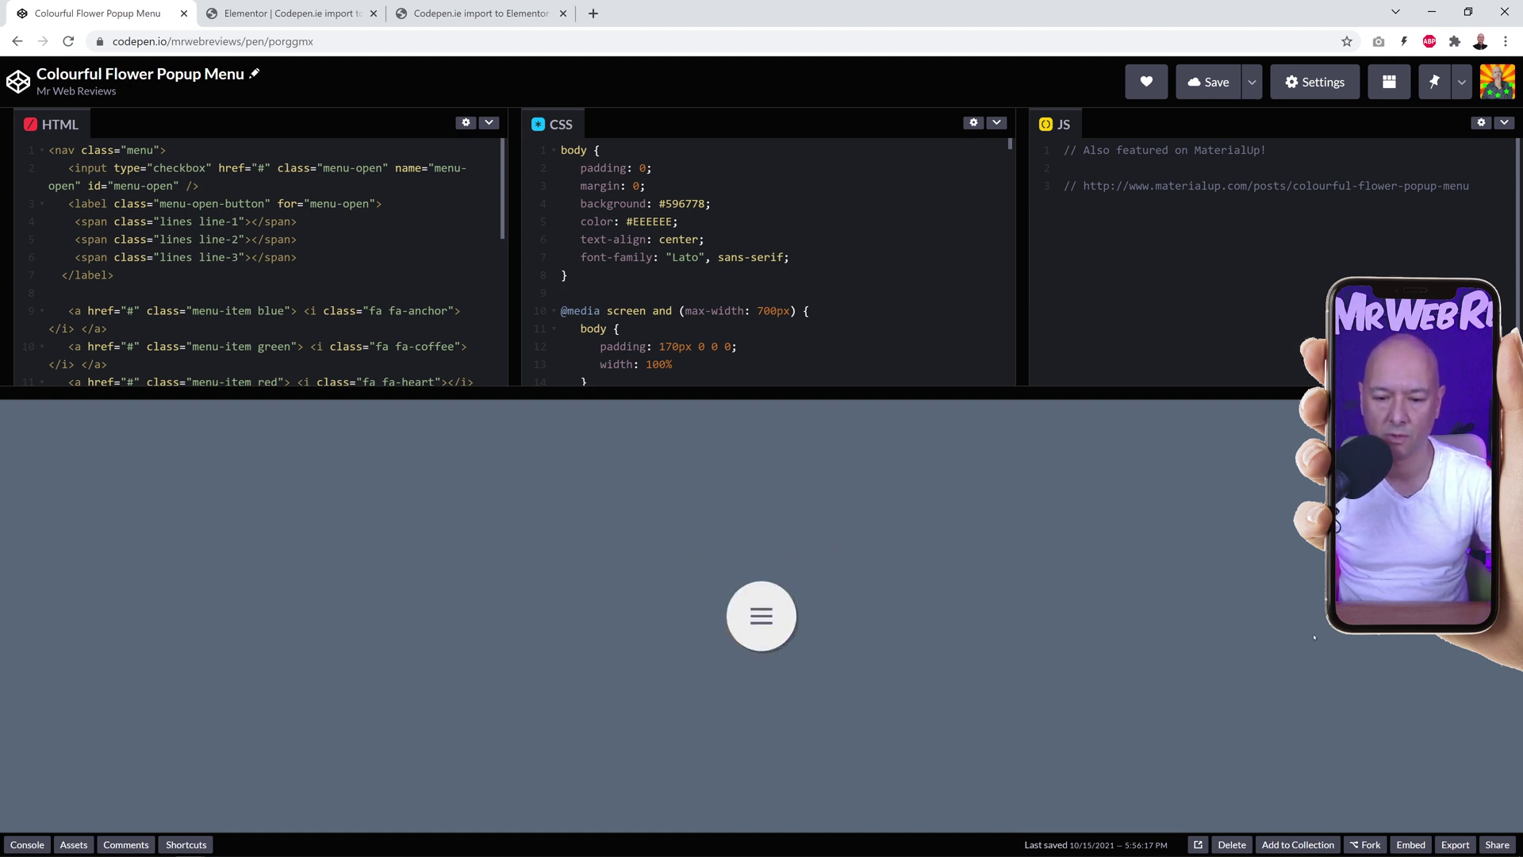
left_click(758, 619)
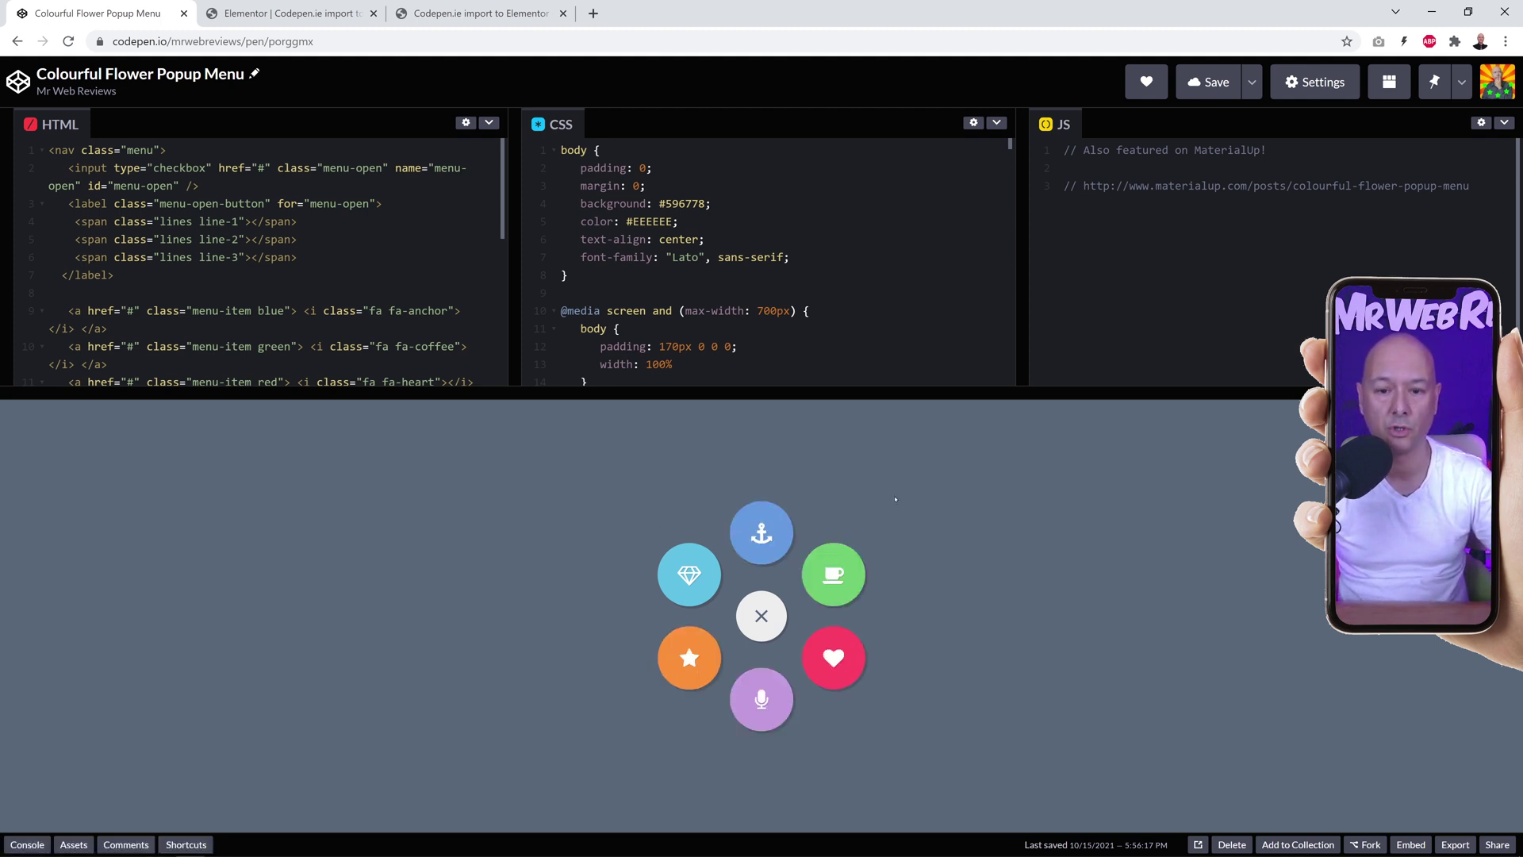
left_click(761, 615)
left_click(754, 623)
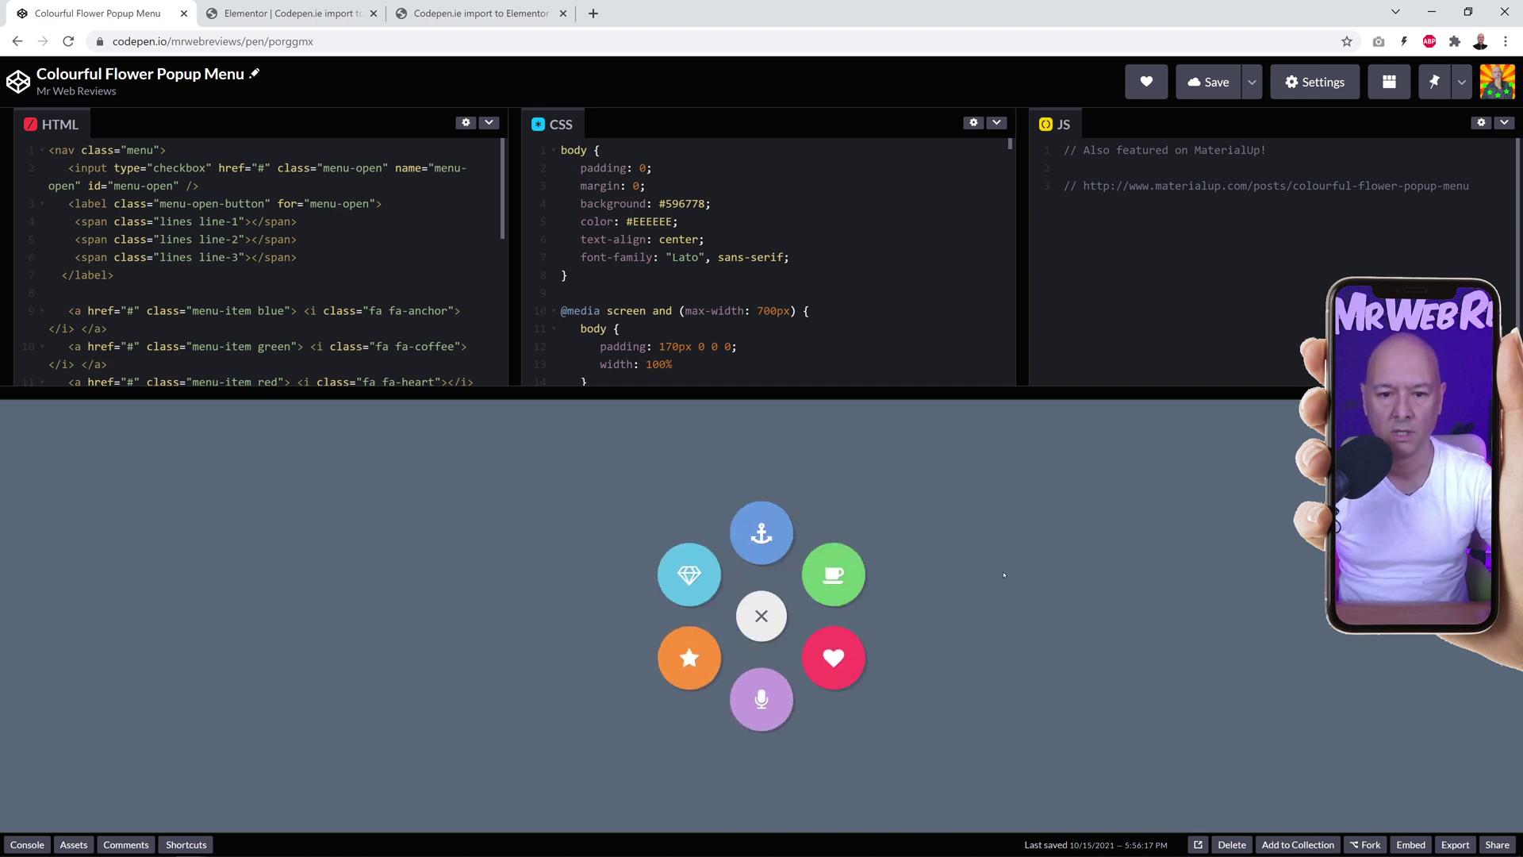
- Switch to the Elementor editor, insert the library's page template with the family on the beach, and review the page down to its end
key("ctrl+Tab")
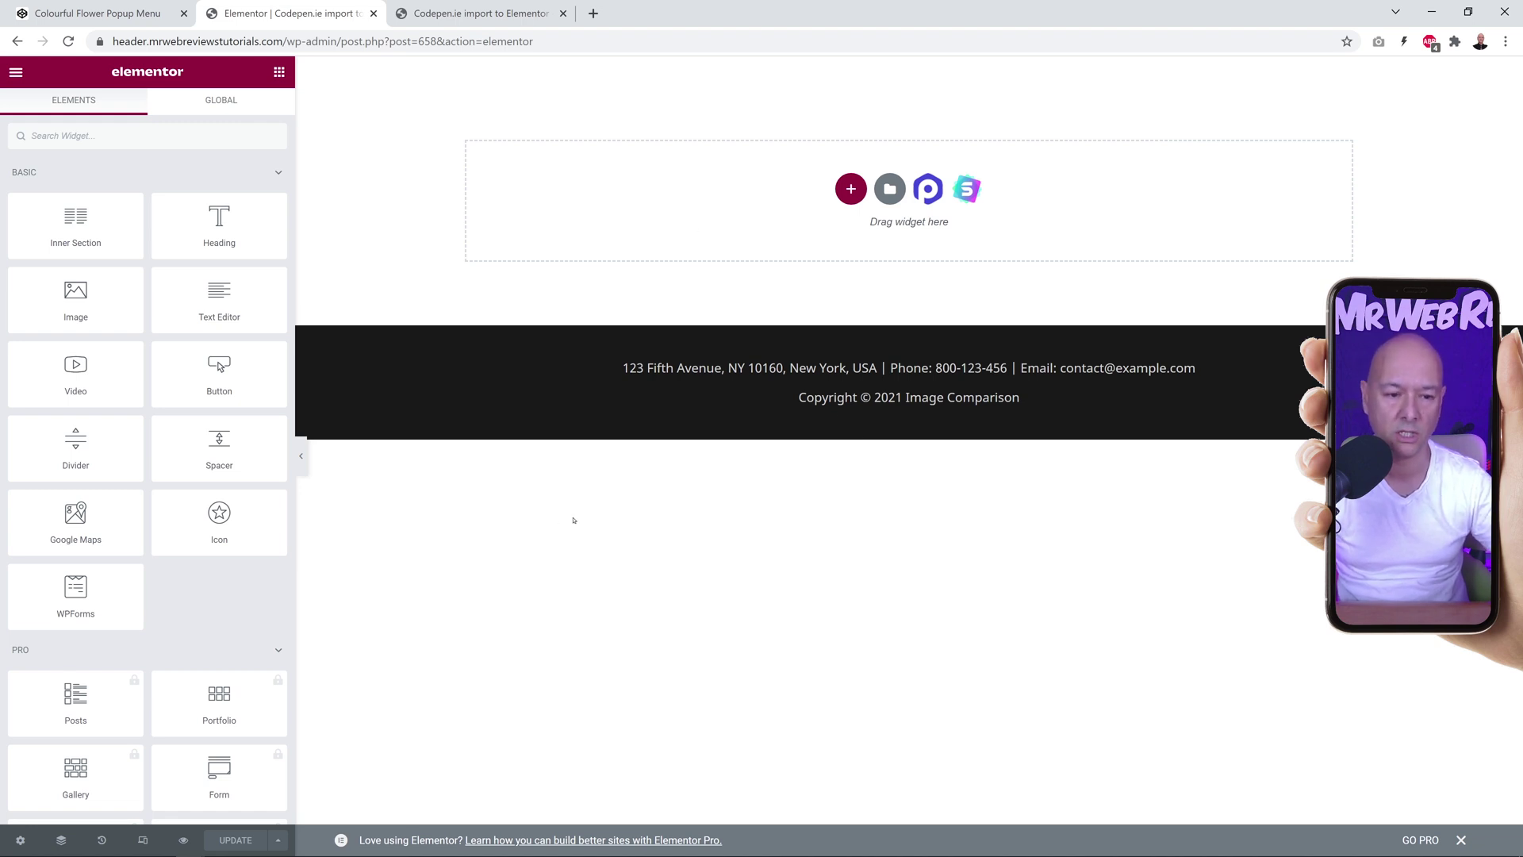
left_click(849, 190)
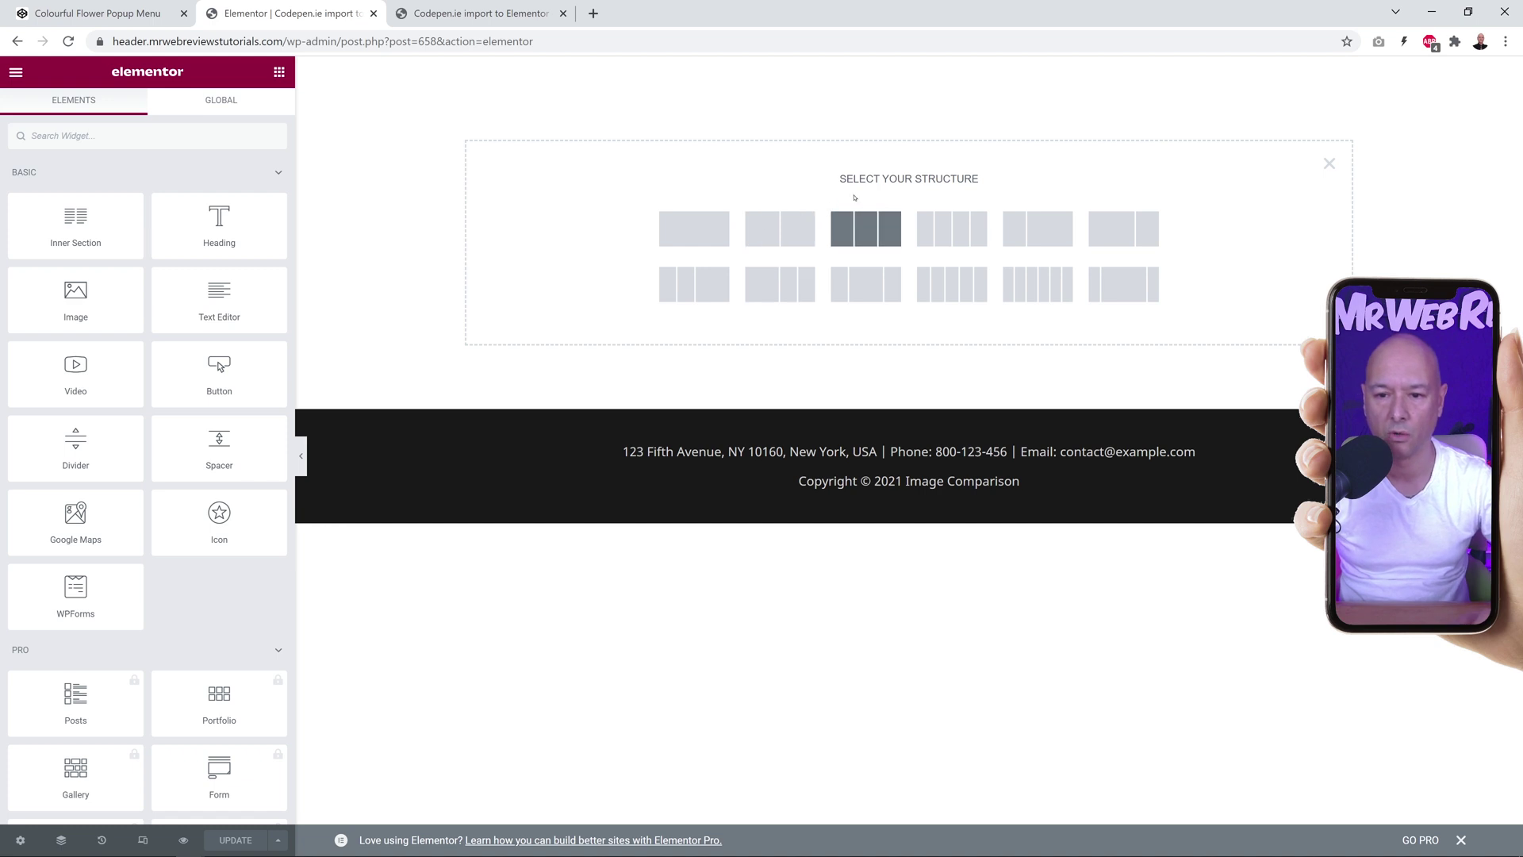
left_click(1330, 163)
left_click(889, 189)
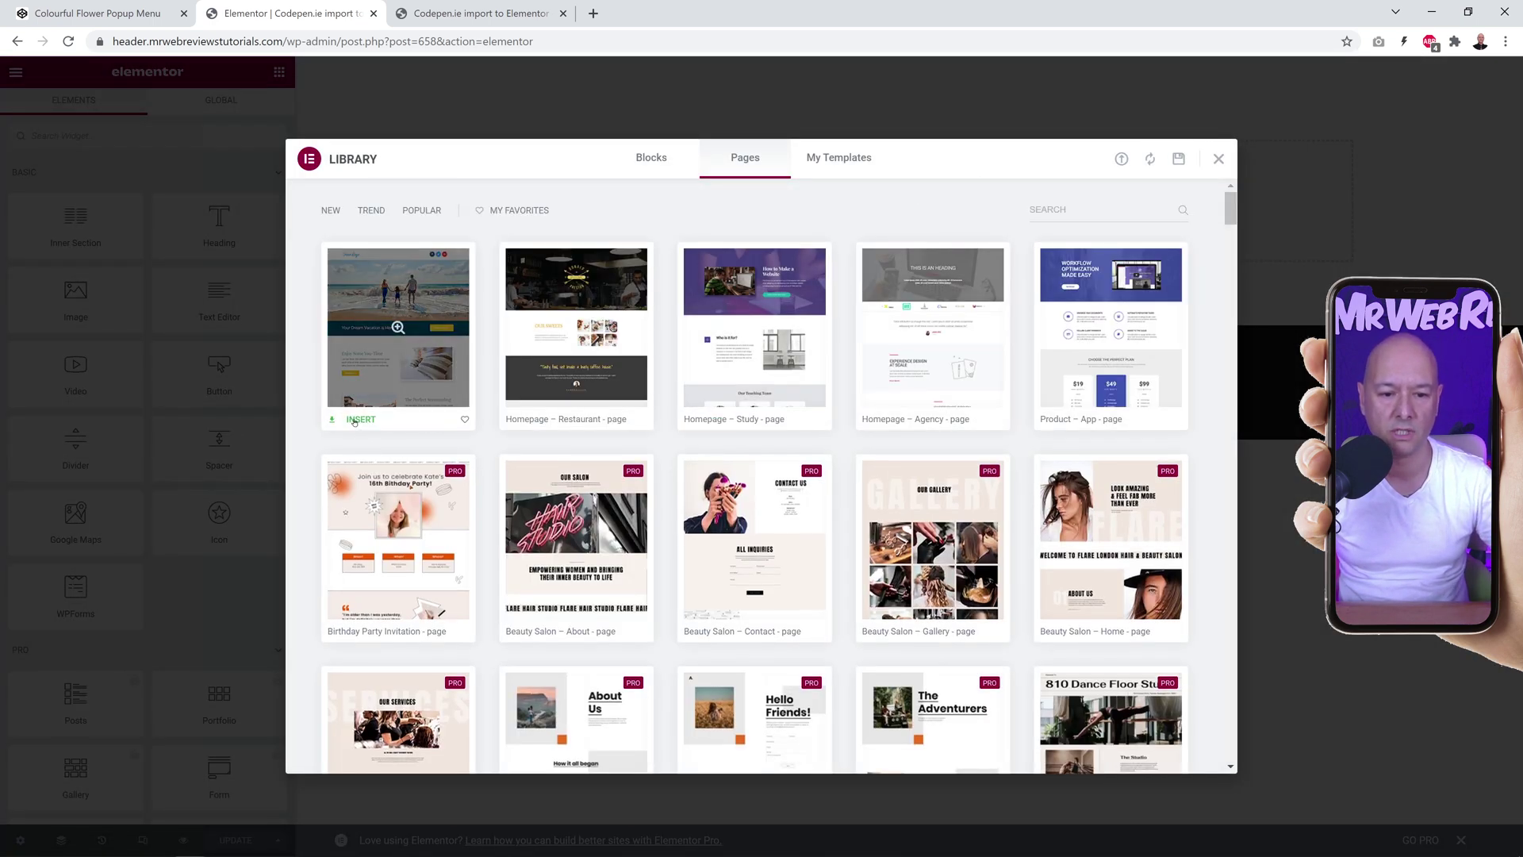
left_click(354, 422)
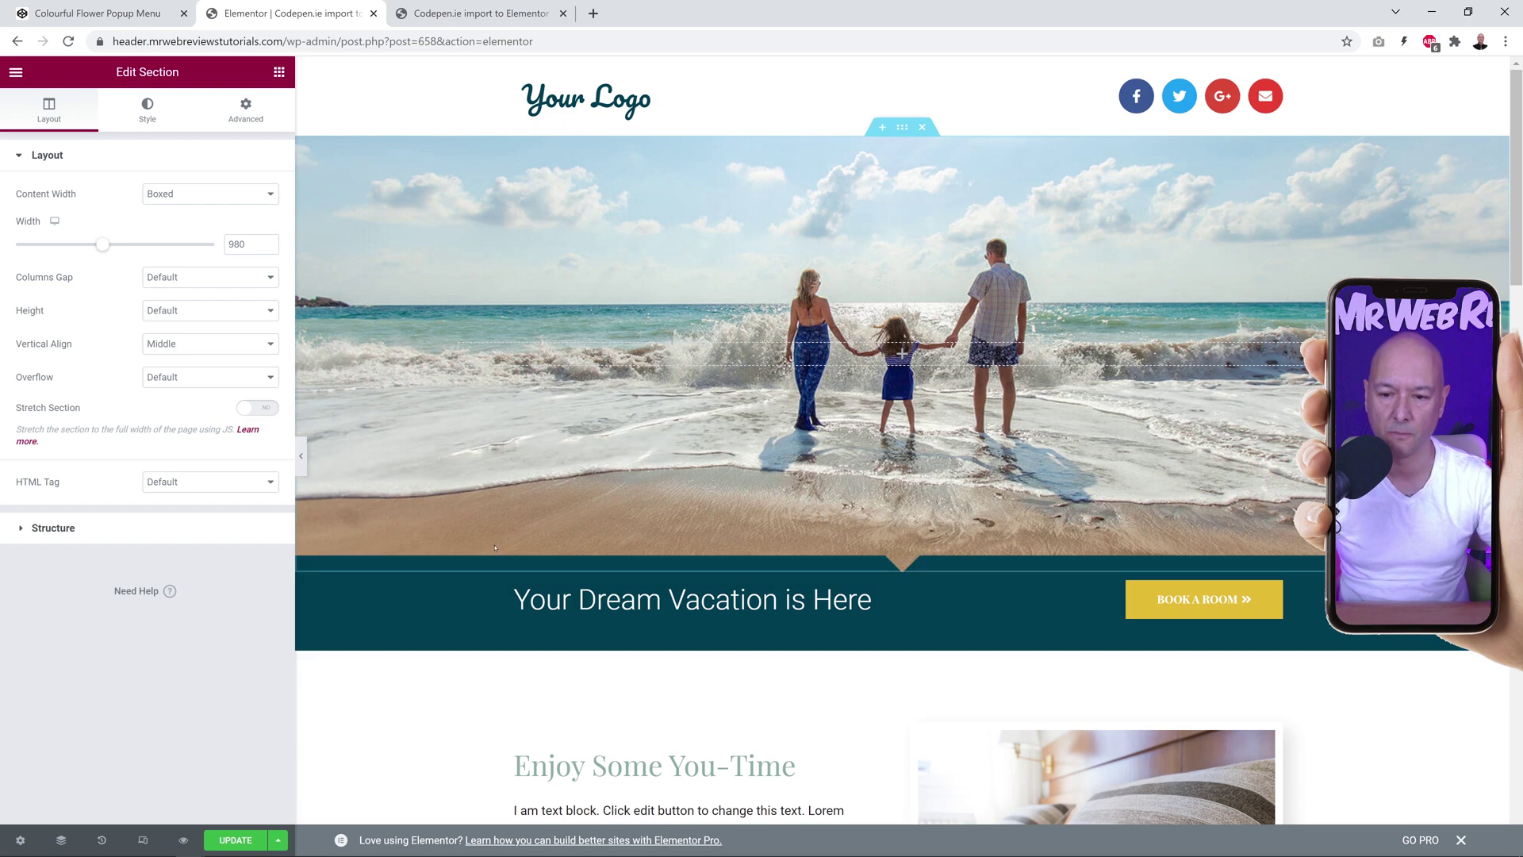
scroll(974, 400, "down", 2)
scroll(974, 400, "down", 12)
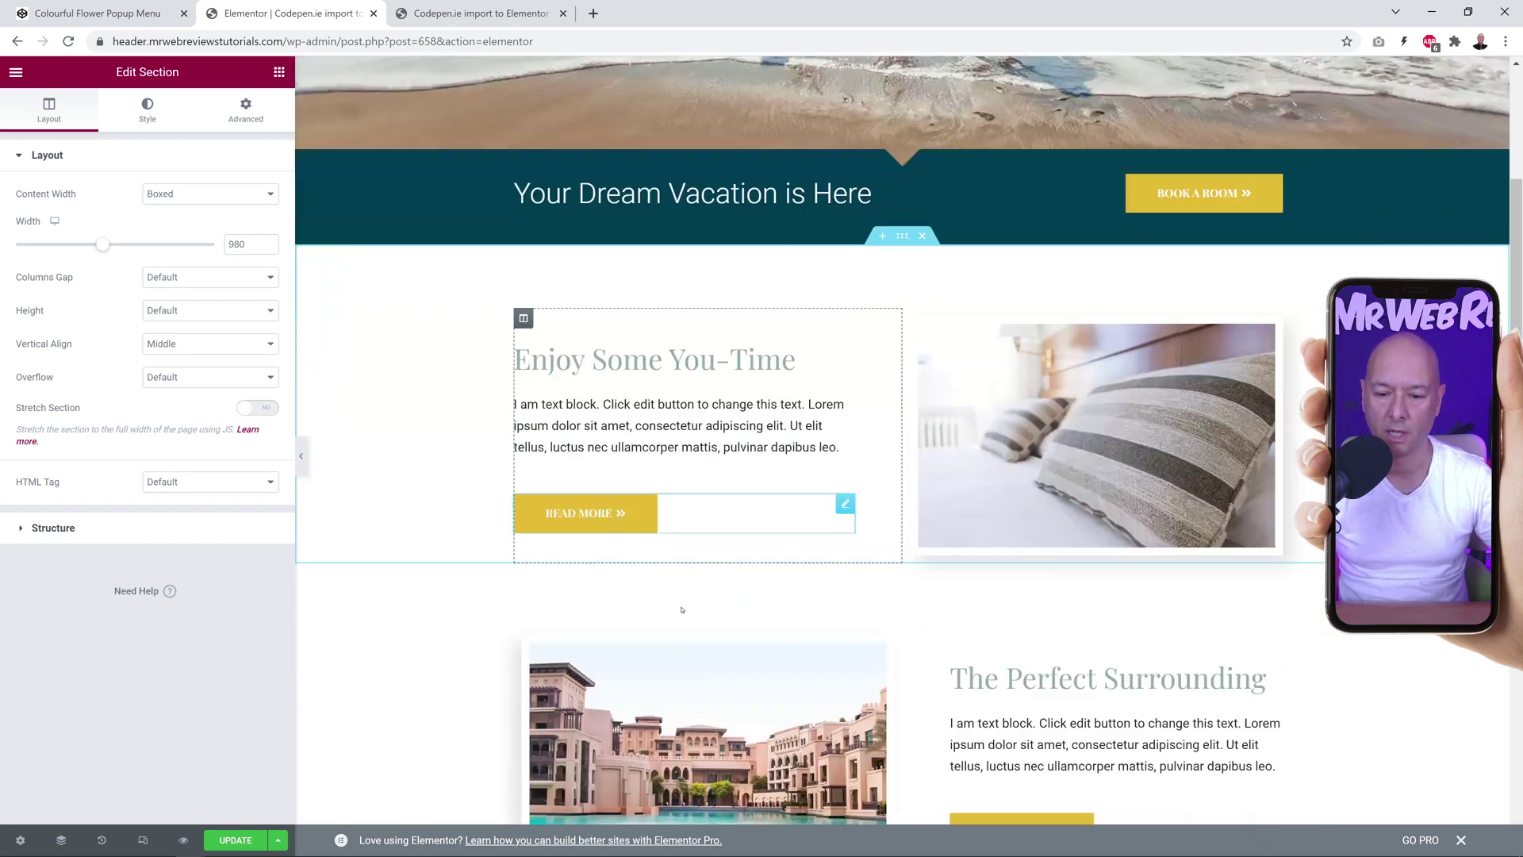
scroll(811, 636, "down", 5)
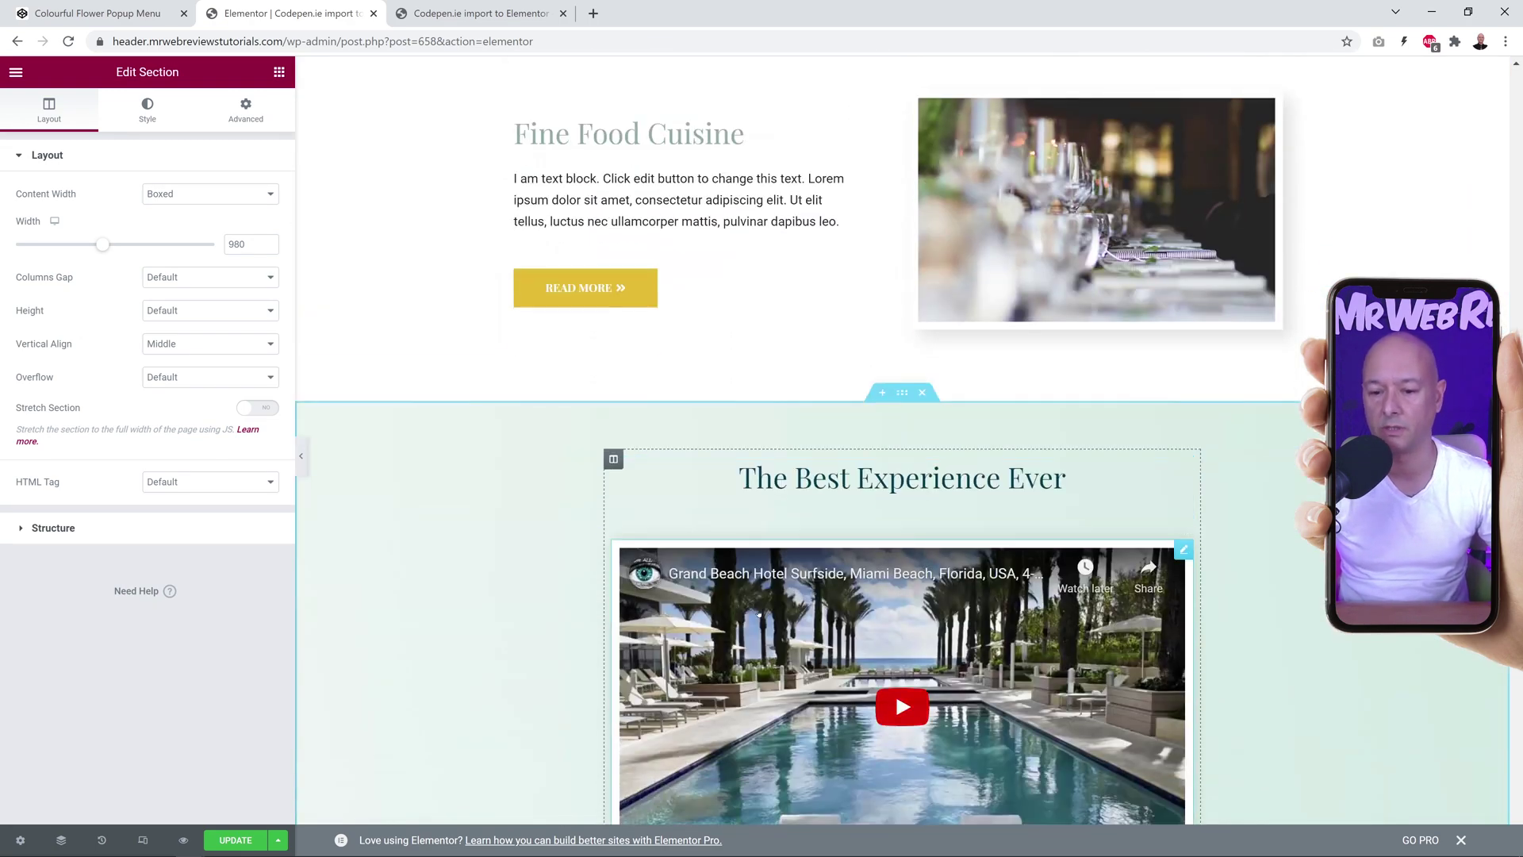
scroll(587, 618, "down", 4)
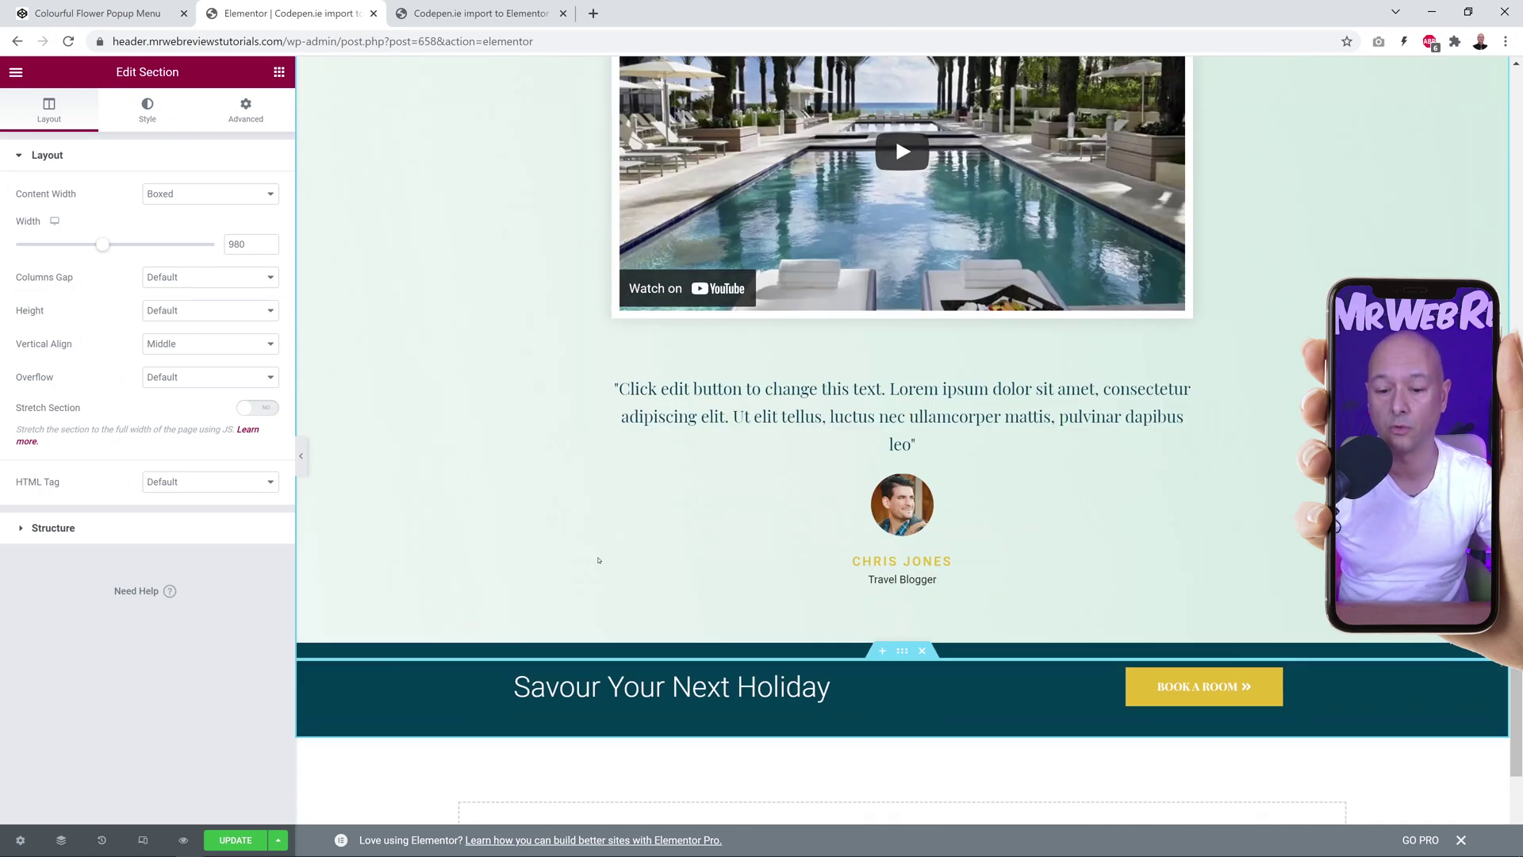
scroll(595, 555, "up", 12)
scroll(597, 560, "up", 7)
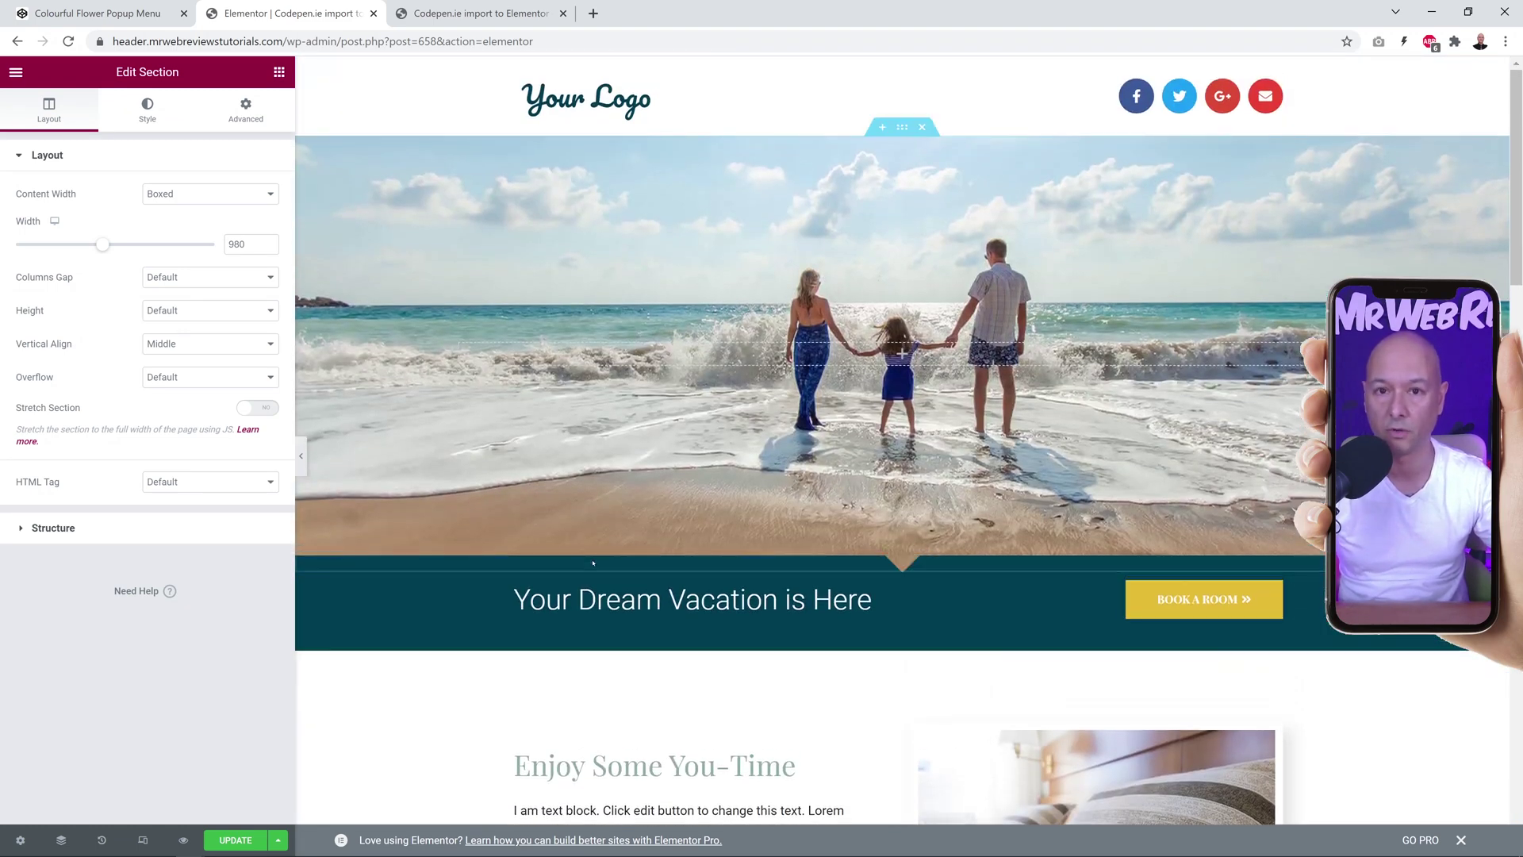
- Return to the CodePen pen, close the preview menu, and copy all of its CSS code
left_click(117, 14)
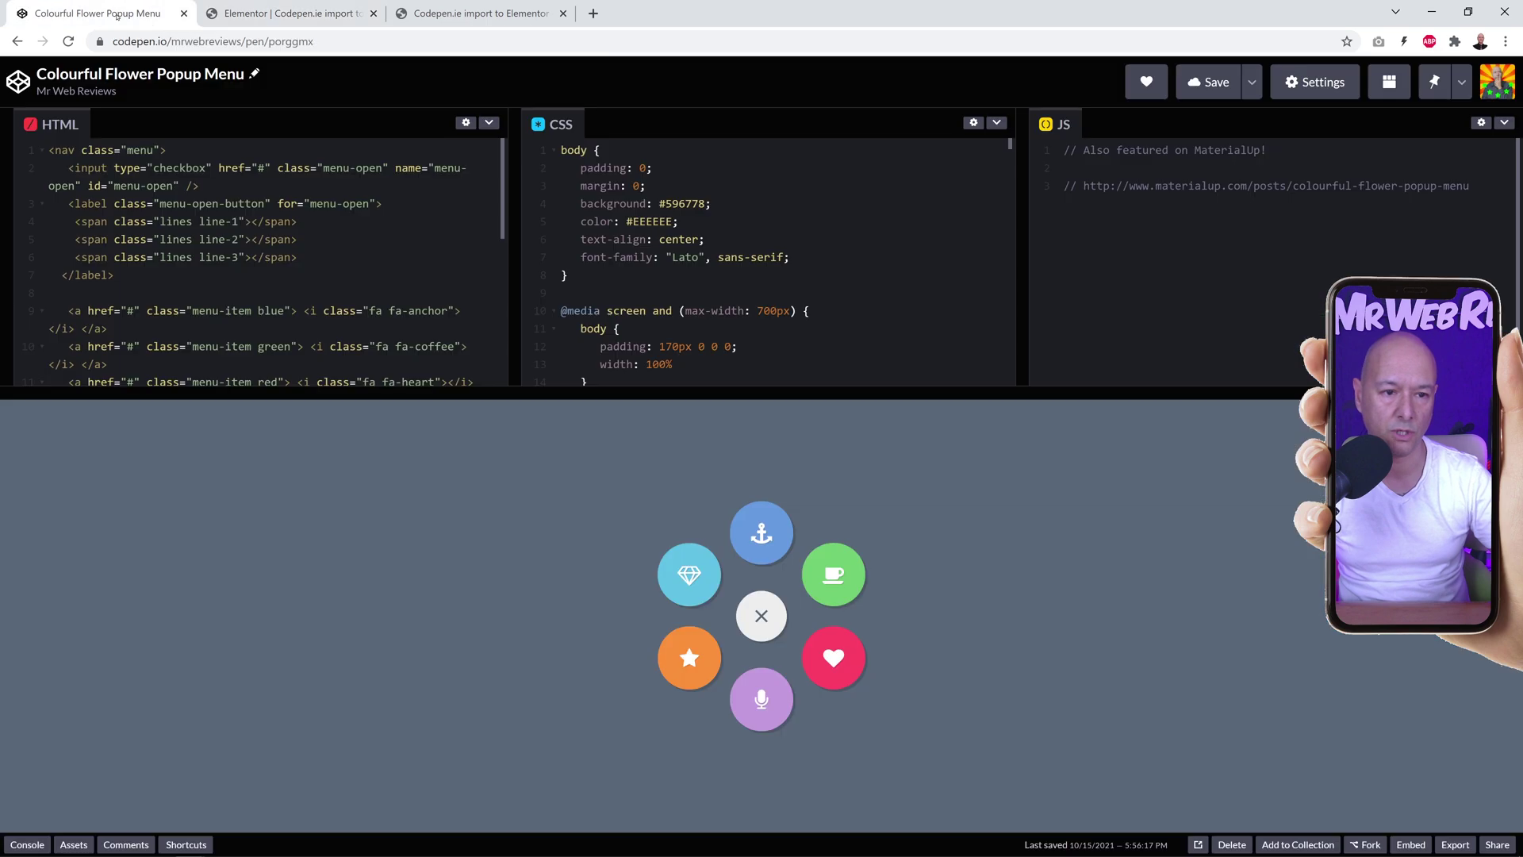
left_click(761, 618)
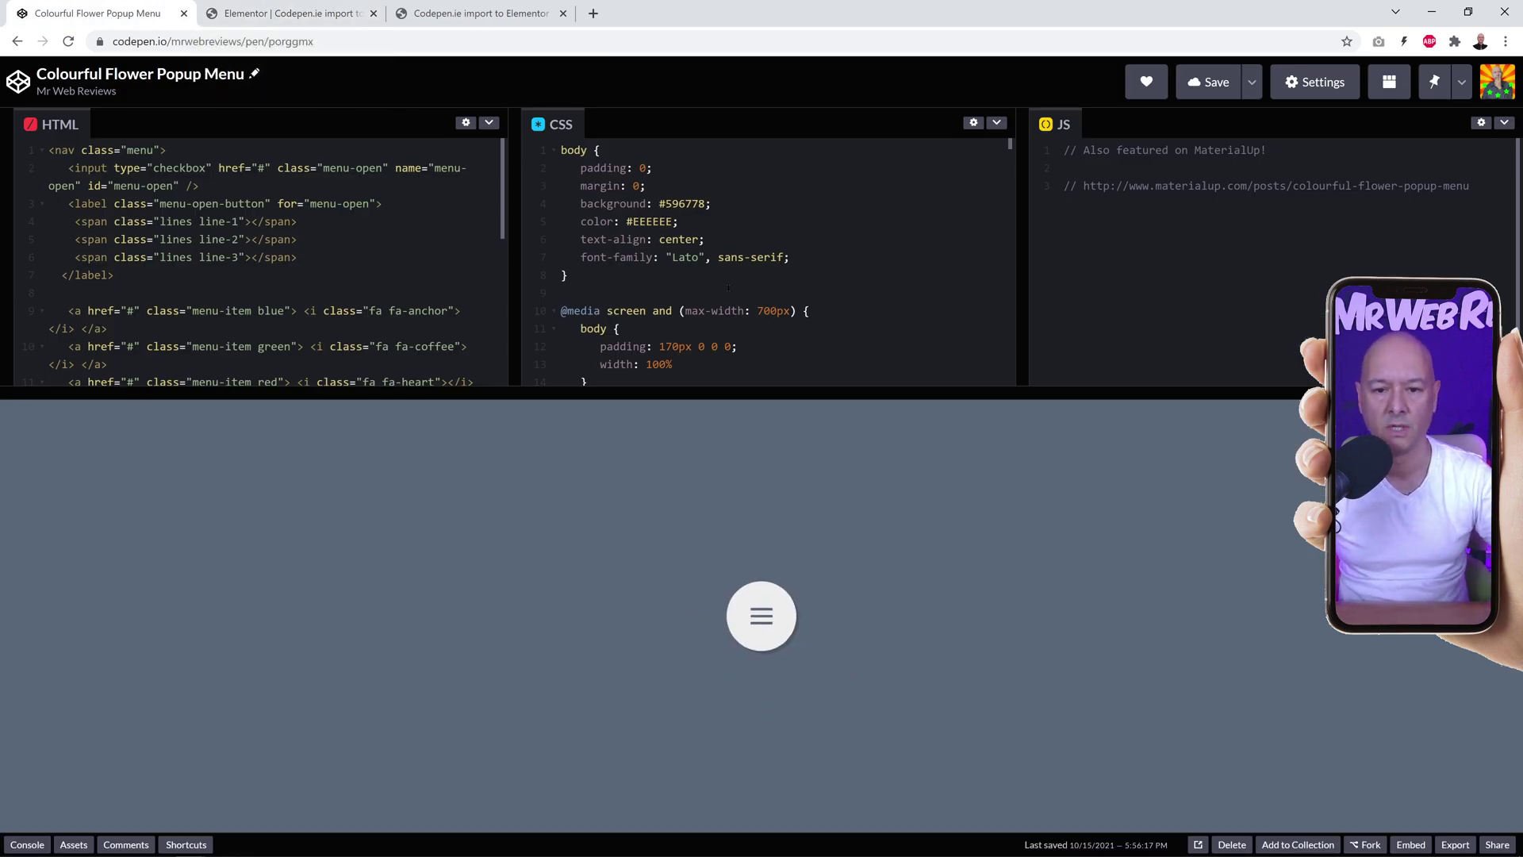
key("ctrl+a")
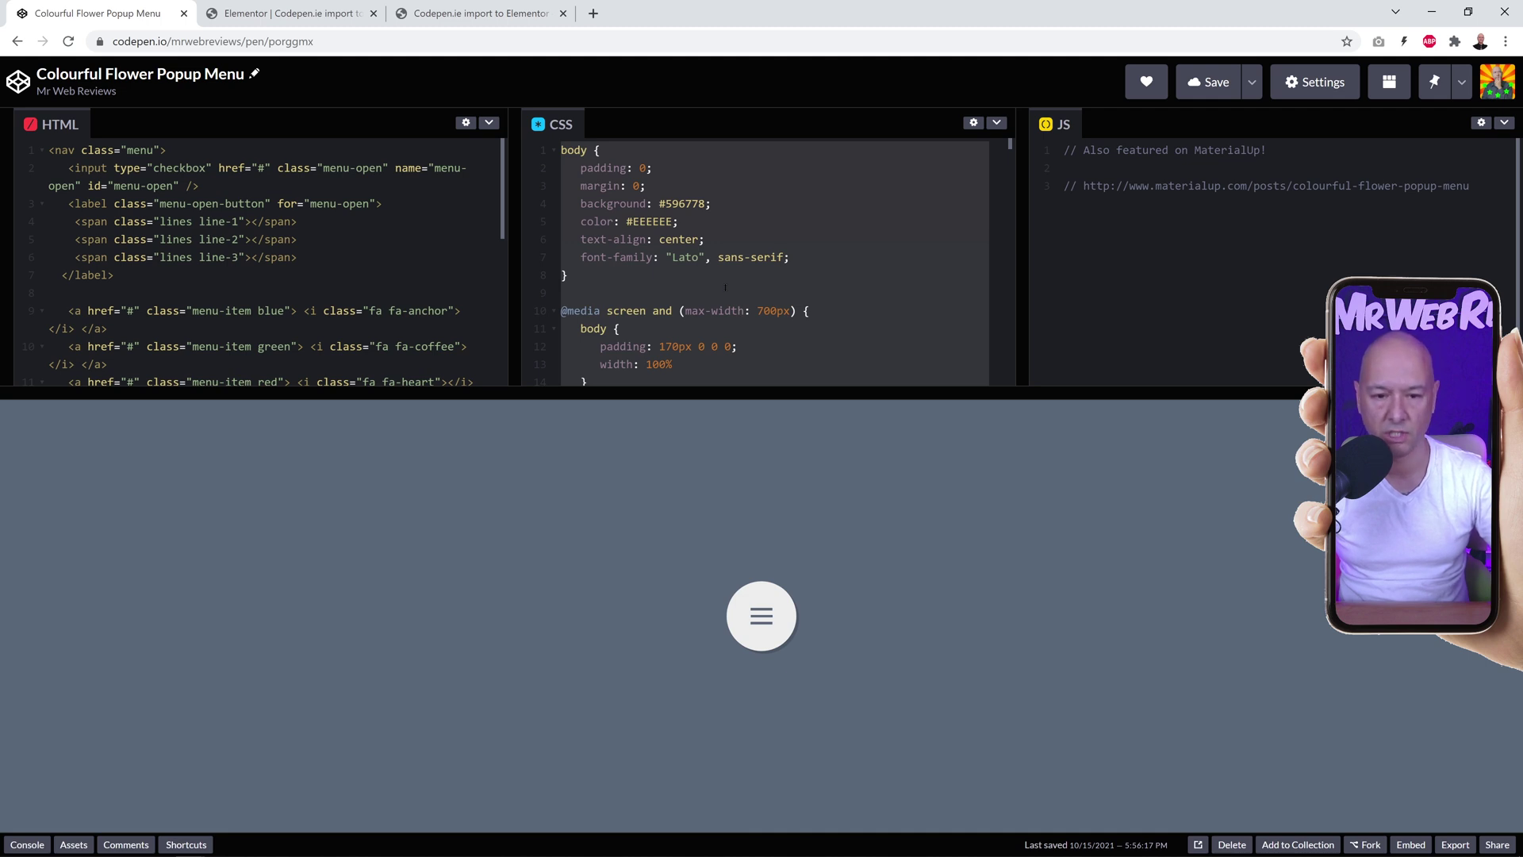
- In the Elementor editor, find the HTML widget and add it above the "Enjoy Some You-Time" heading
left_click(286, 13)
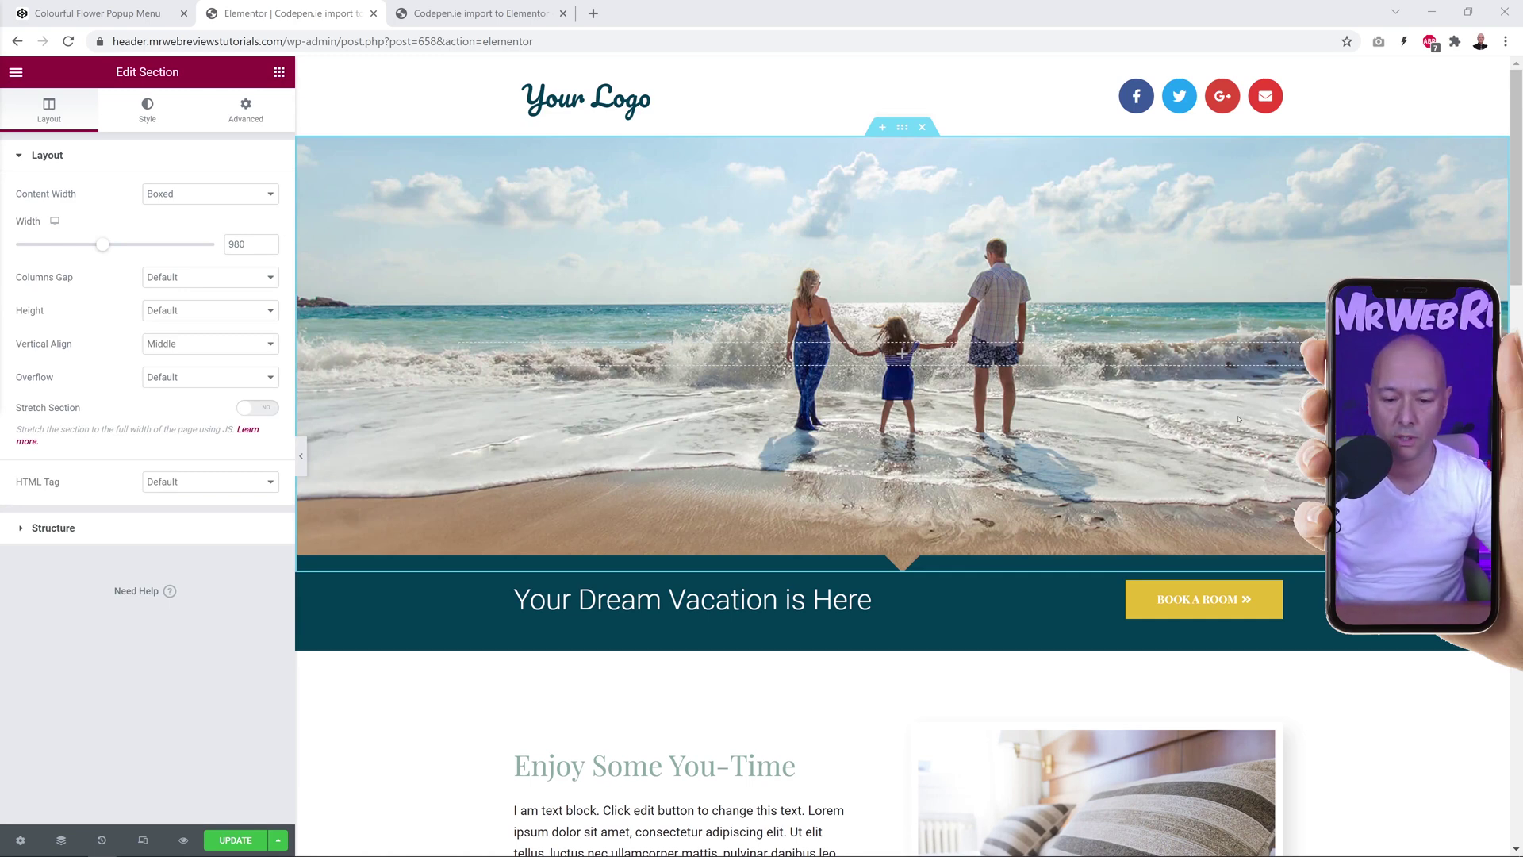
scroll(1238, 419, "down", 3)
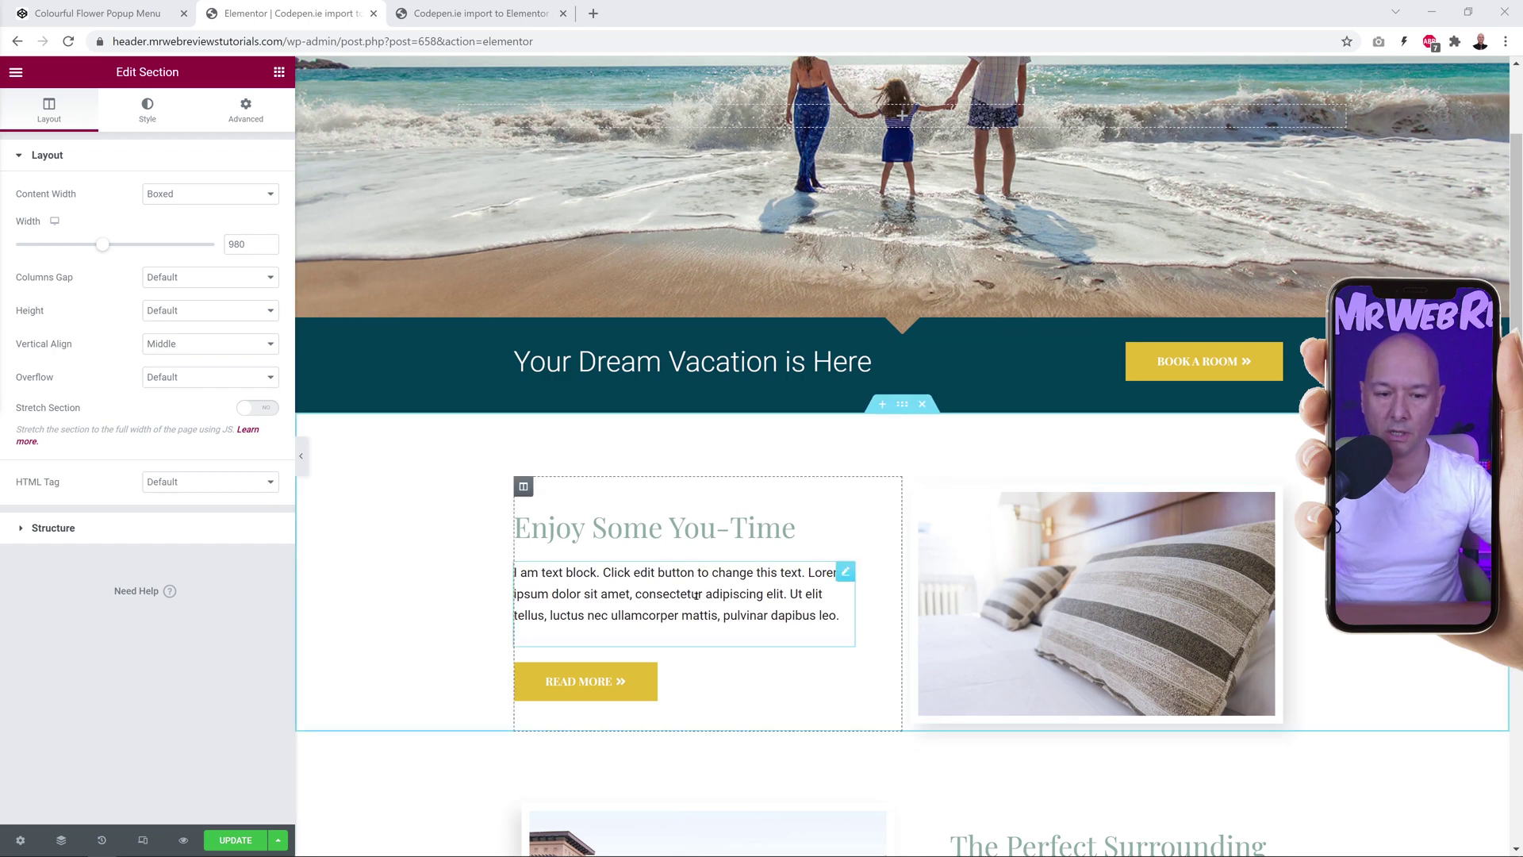
left_click(279, 71)
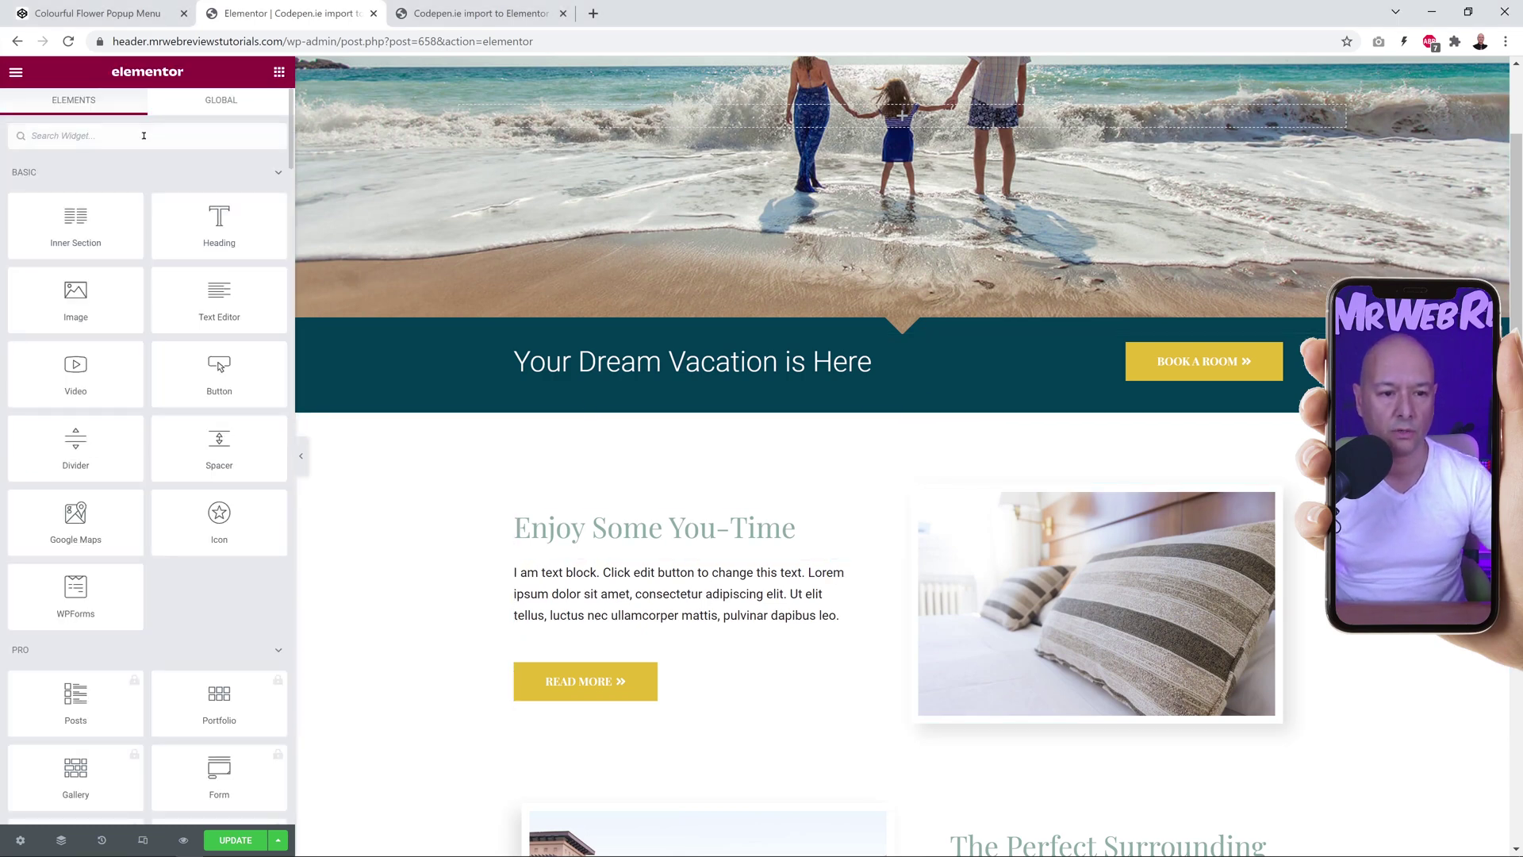
type("html")
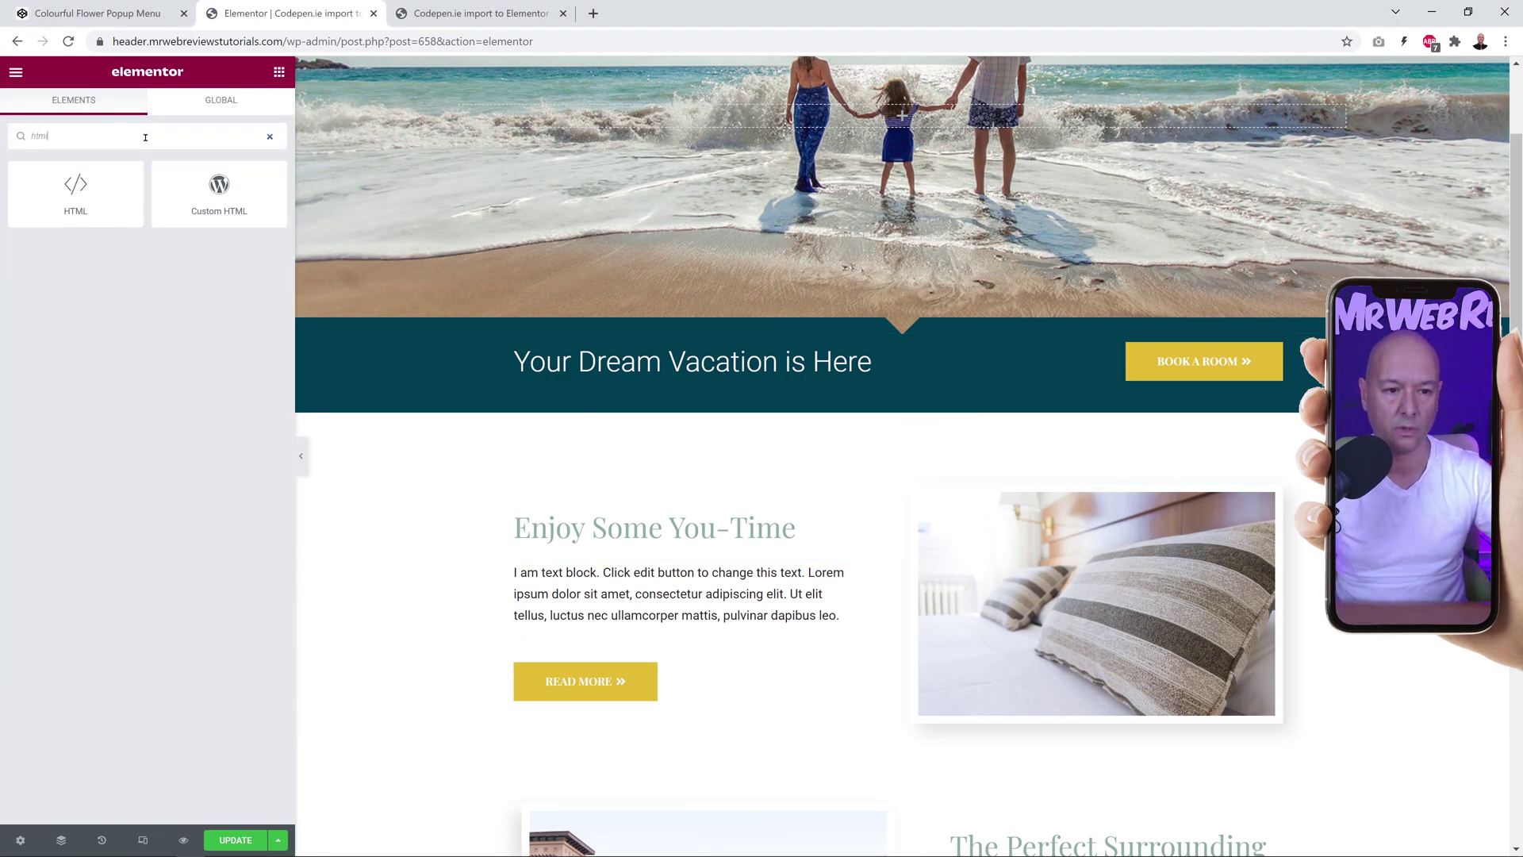
left_click_drag(92, 211, 579, 512)
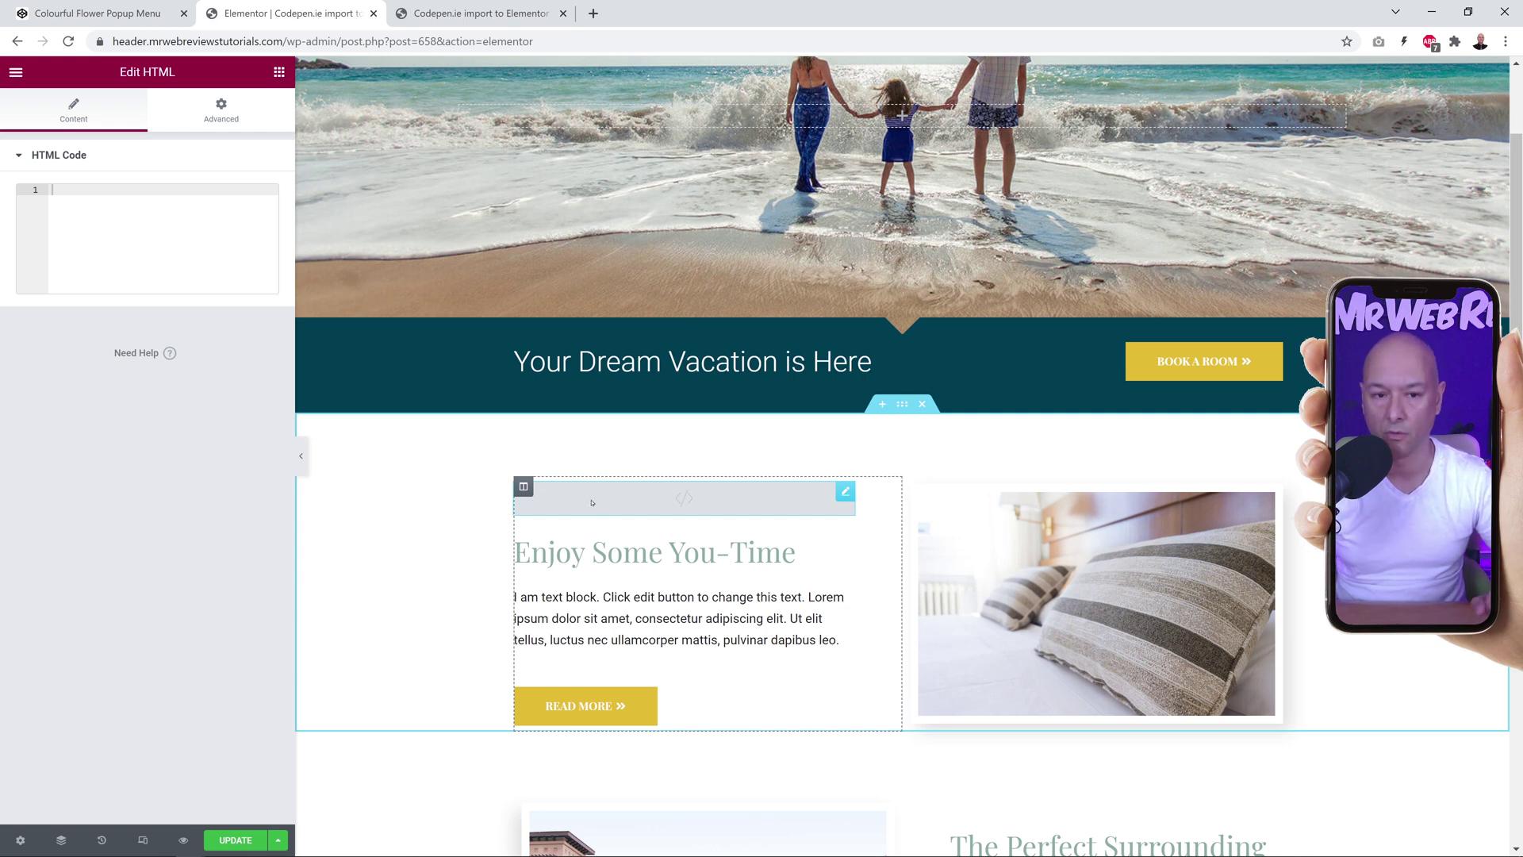
- Enter <style></style> tags in the HTML widget and paste the pen's CSS between them
left_click(103, 13)
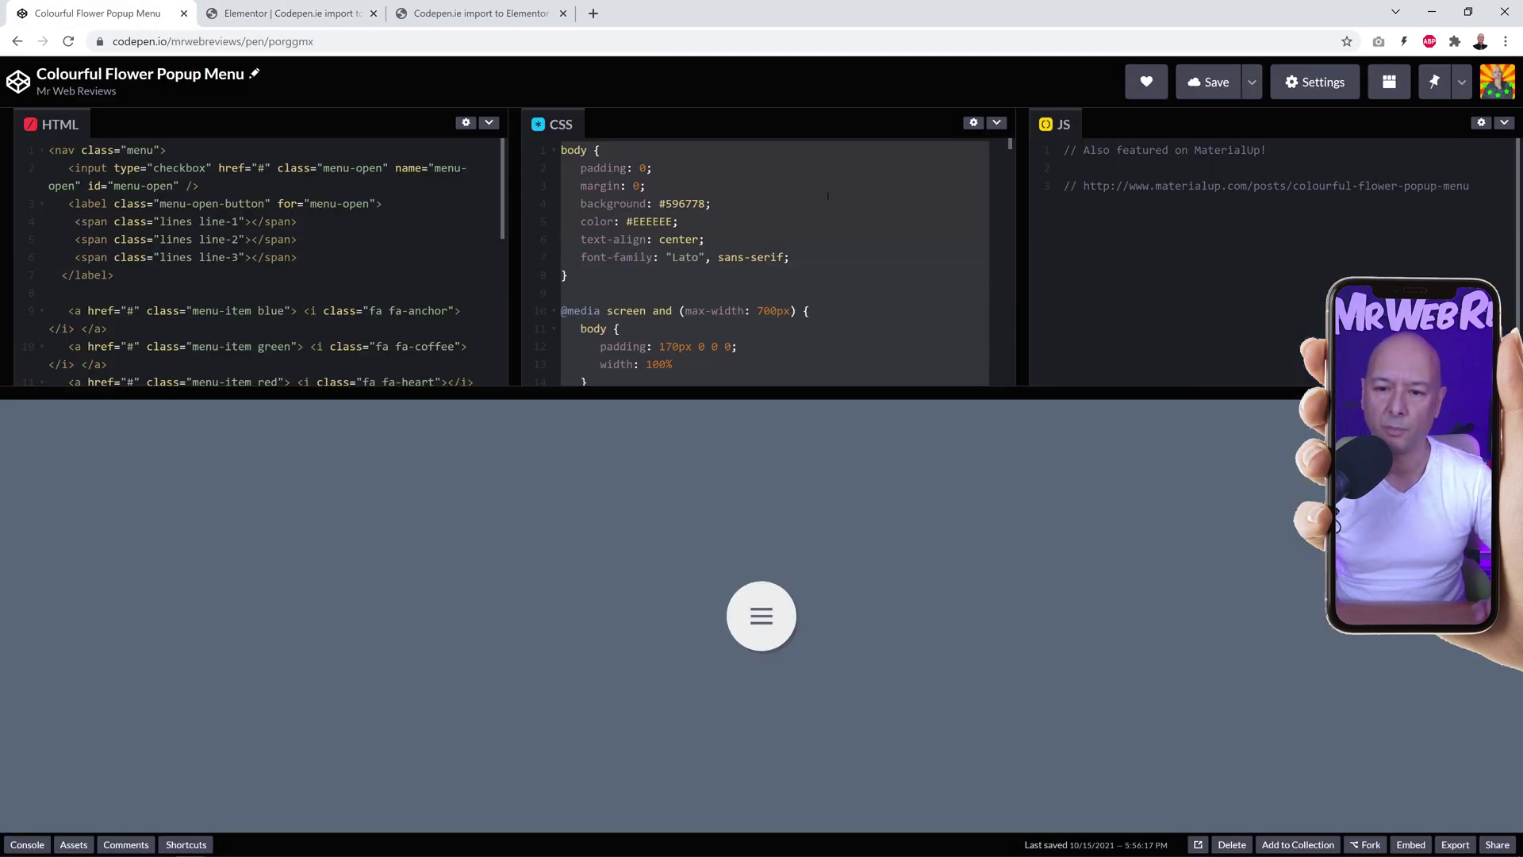
left_click(270, 13)
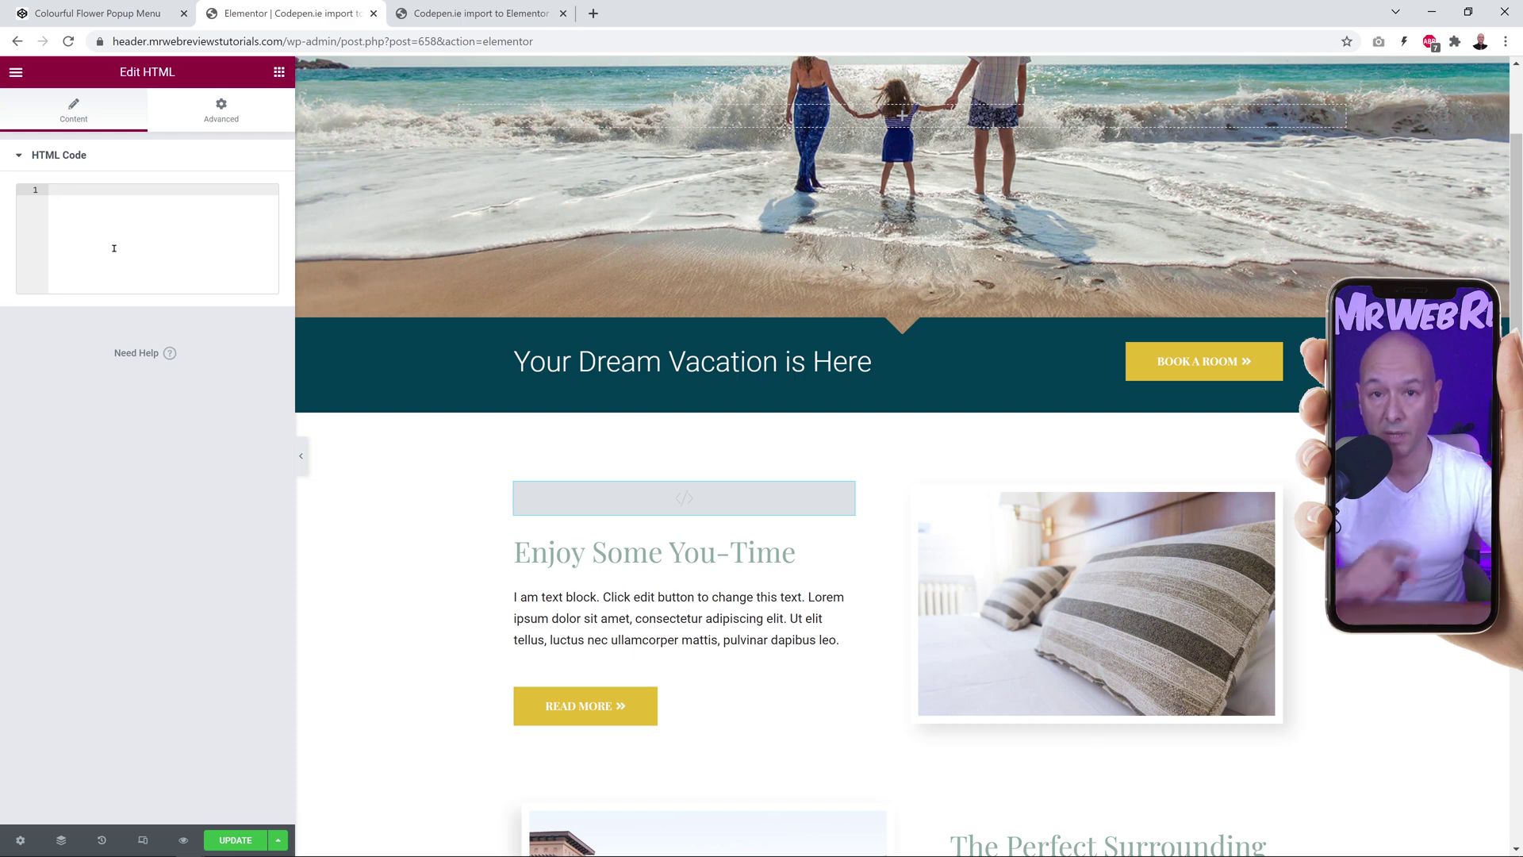
type("<style></style>")
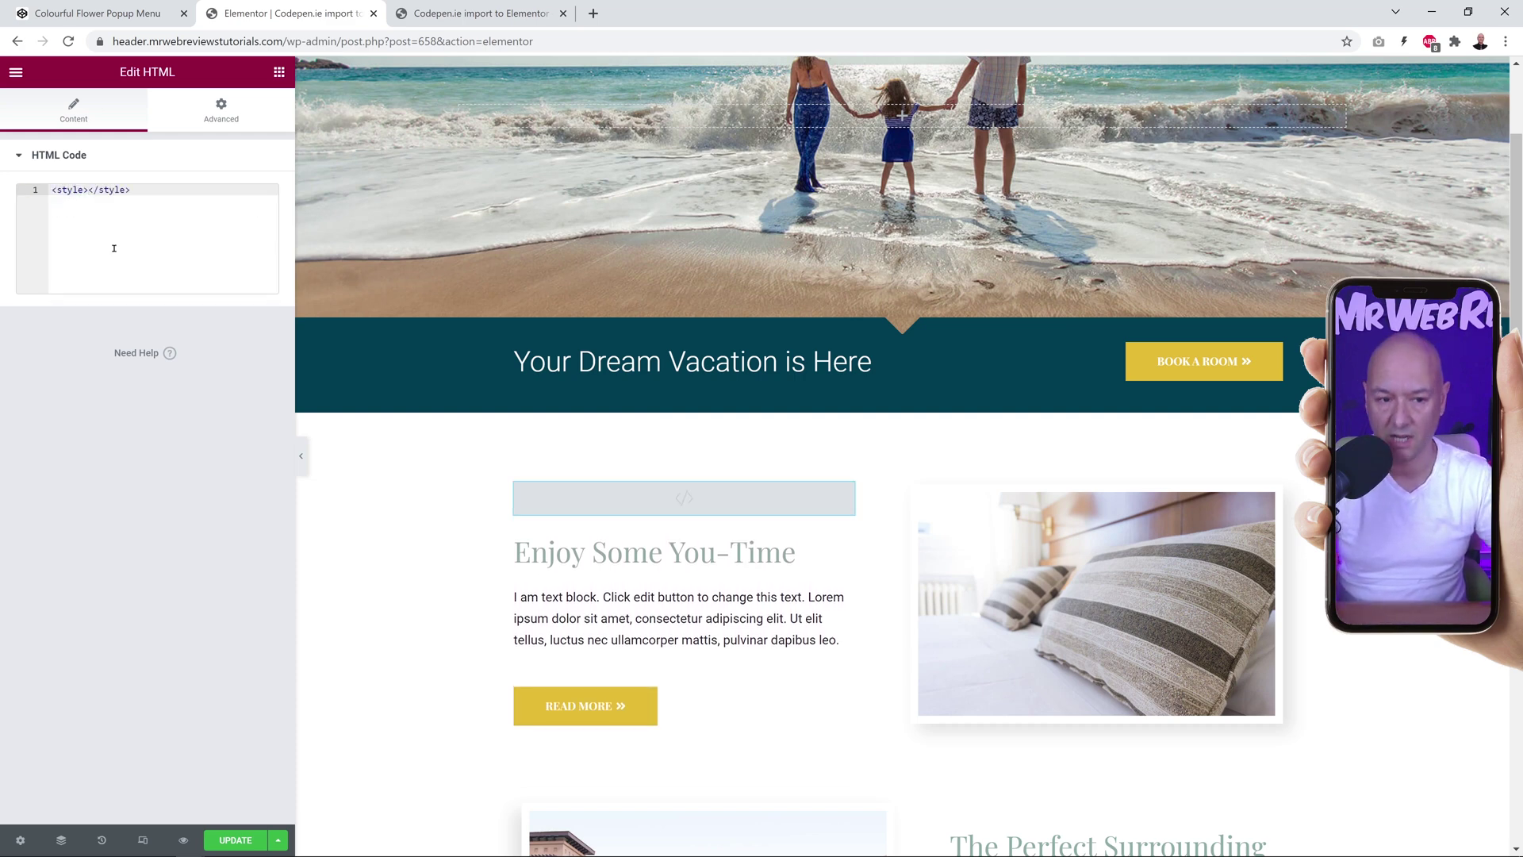
key("Return")
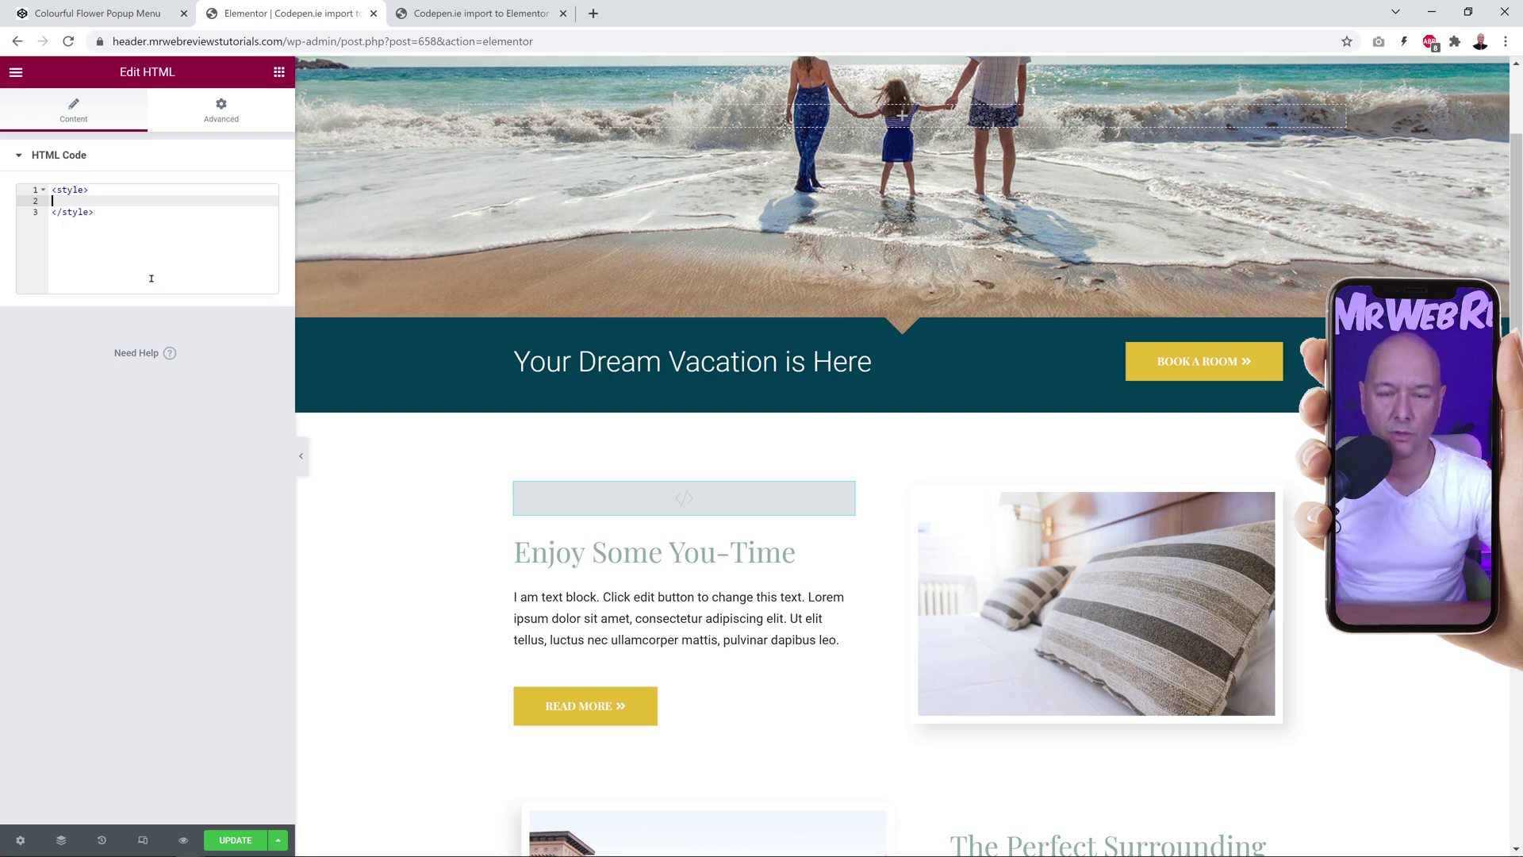
key("ctrl+v")
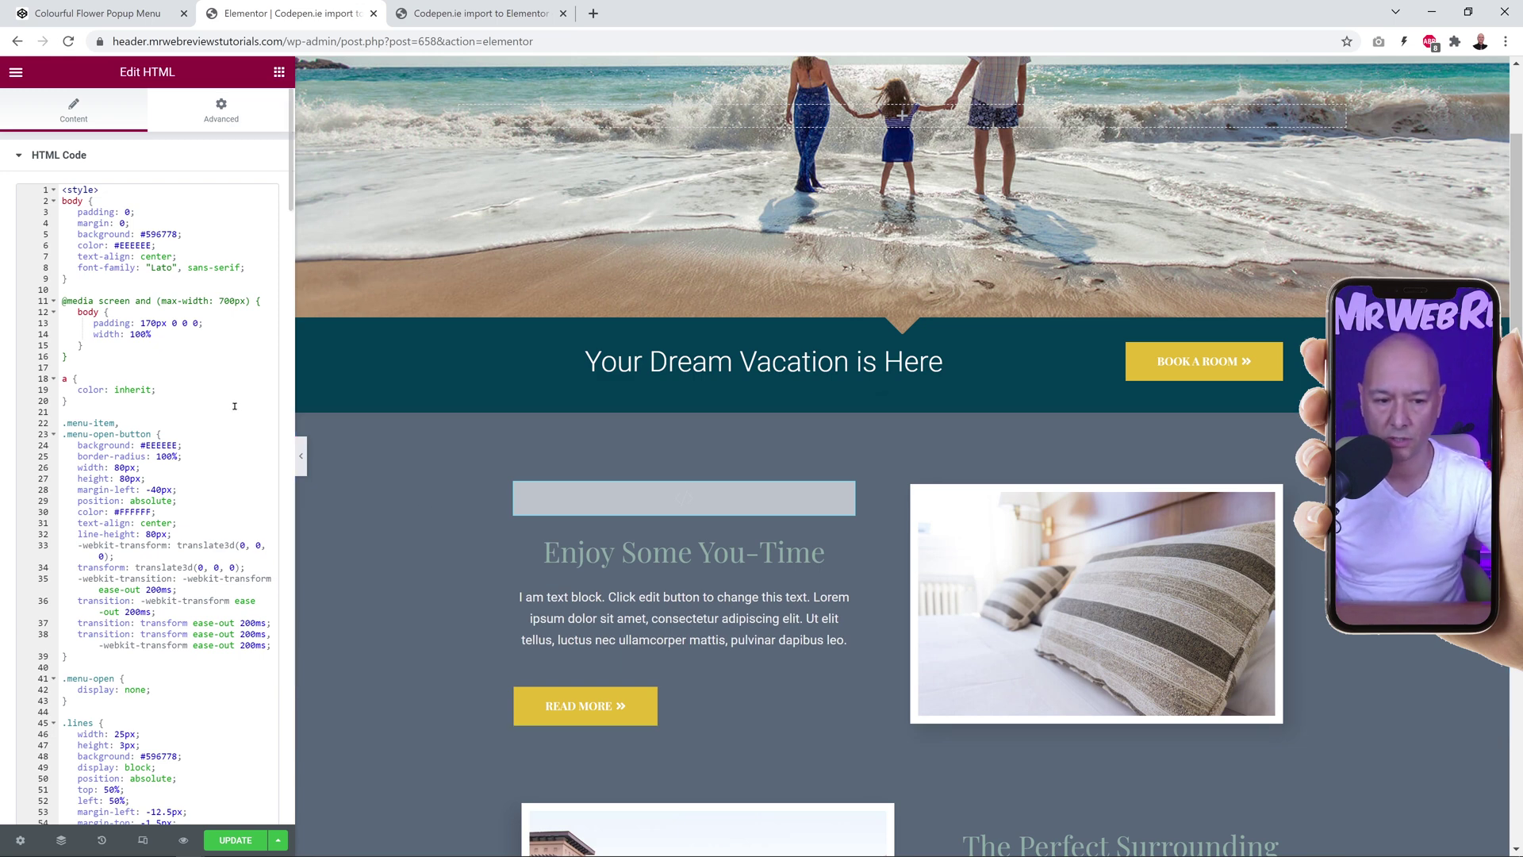
- Delete the body rule and the 700px media query from the start of the pasted CSS
left_click(63, 203)
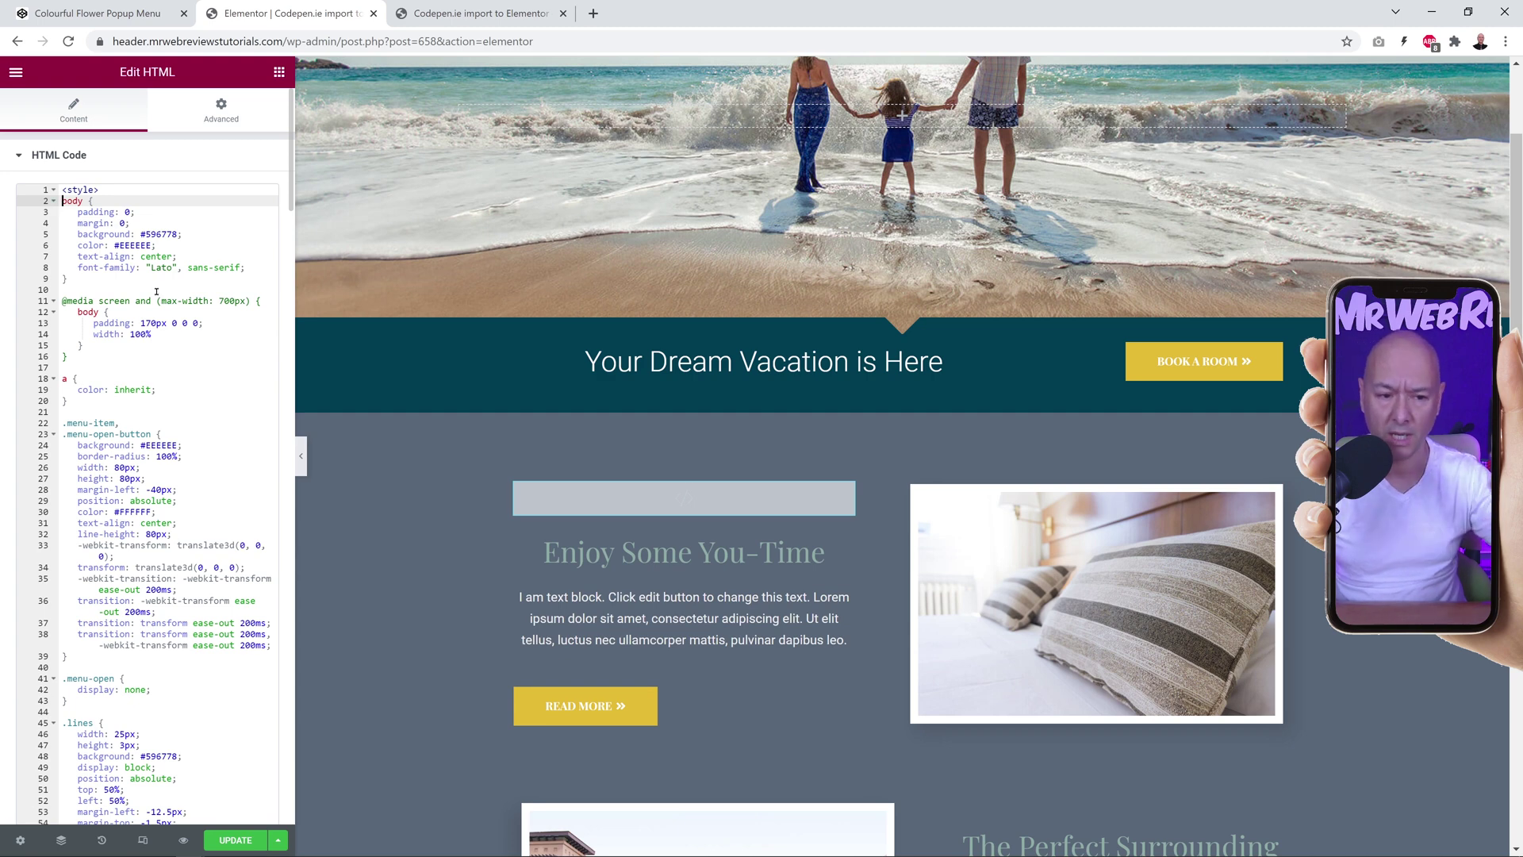
left_click(79, 363, "shift")
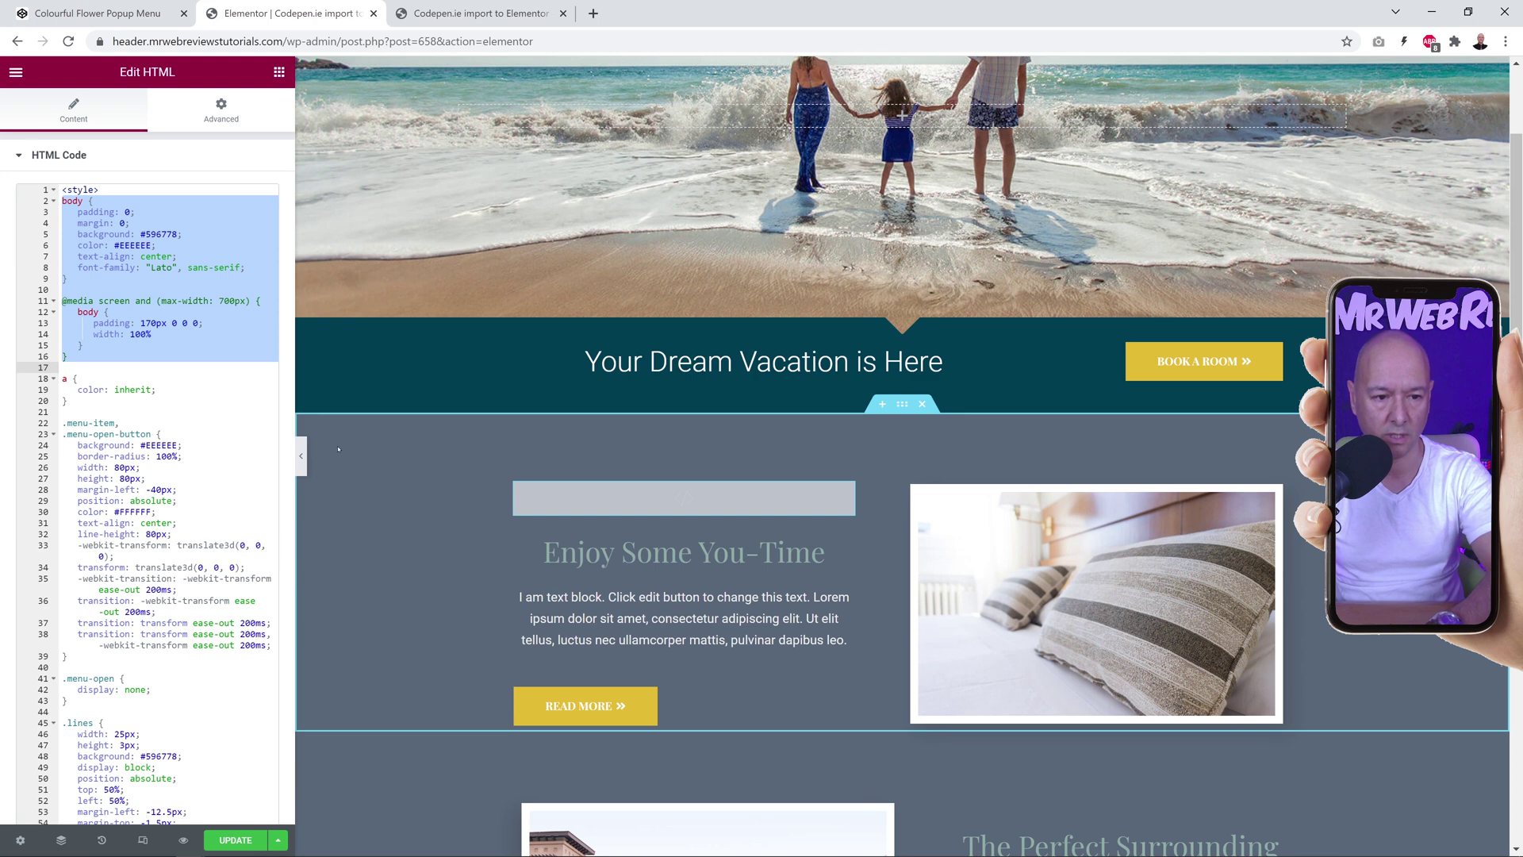
key("BackSpace")
key("Delete")
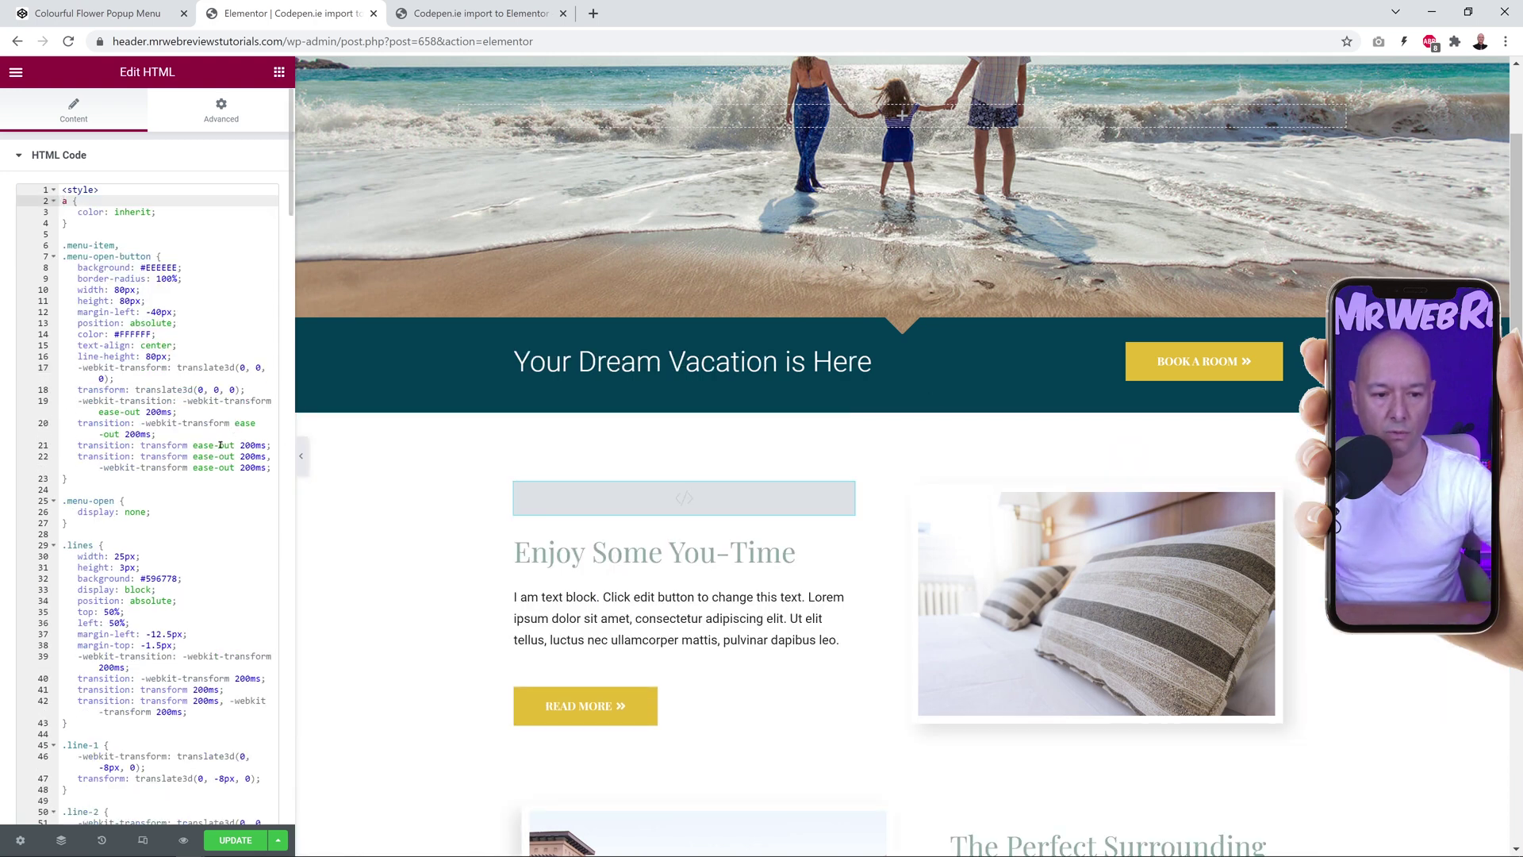
- Return to the Colourful Flower Popup Menu pen on CodePen and copy all of its HTML code
left_click(477, 24)
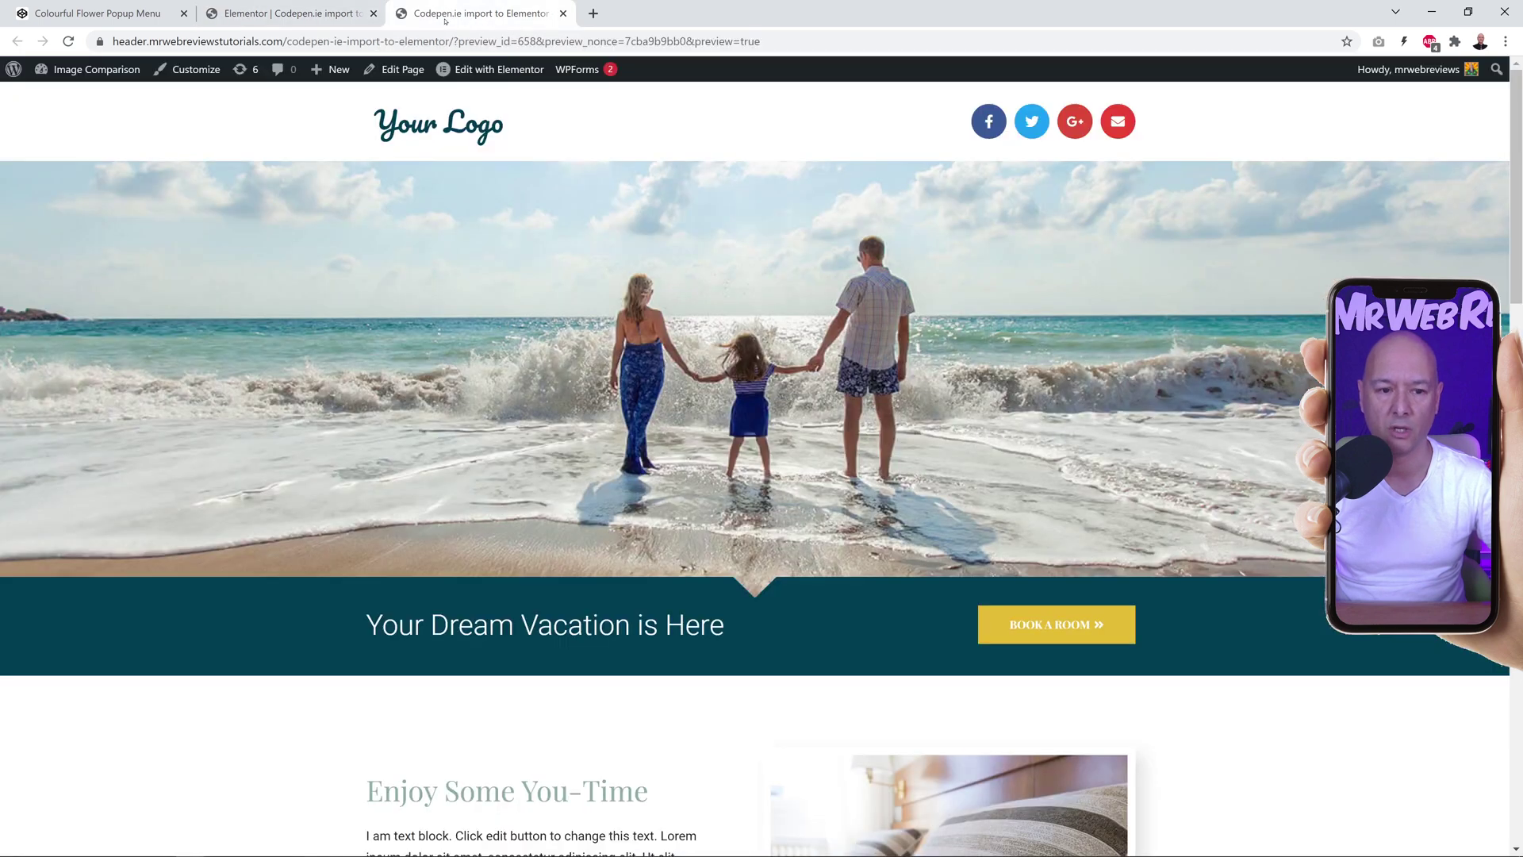
left_click(98, 16)
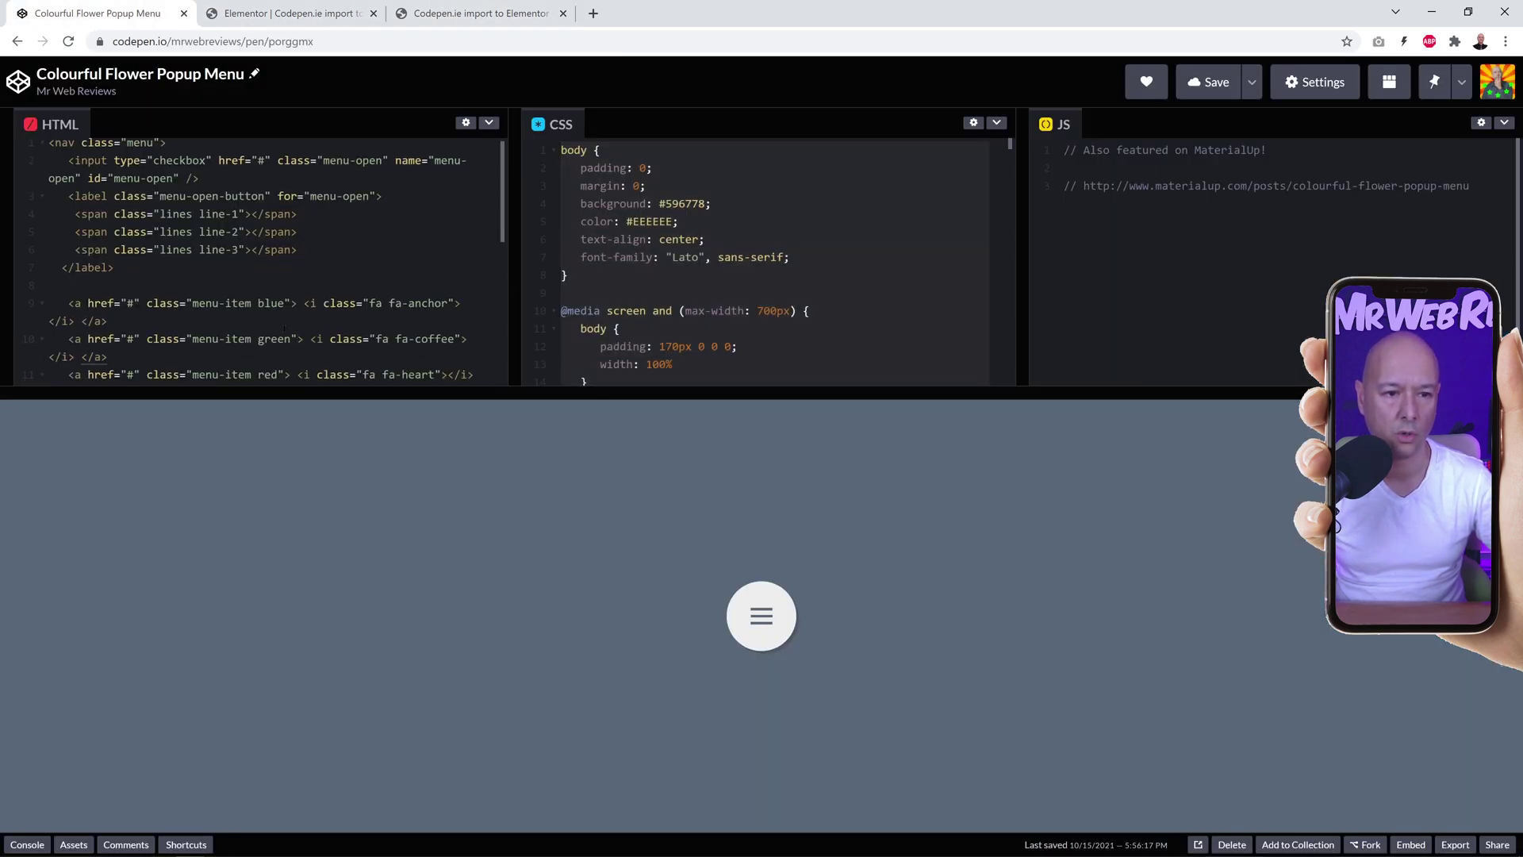
left_click(284, 328)
key("ctrl+a")
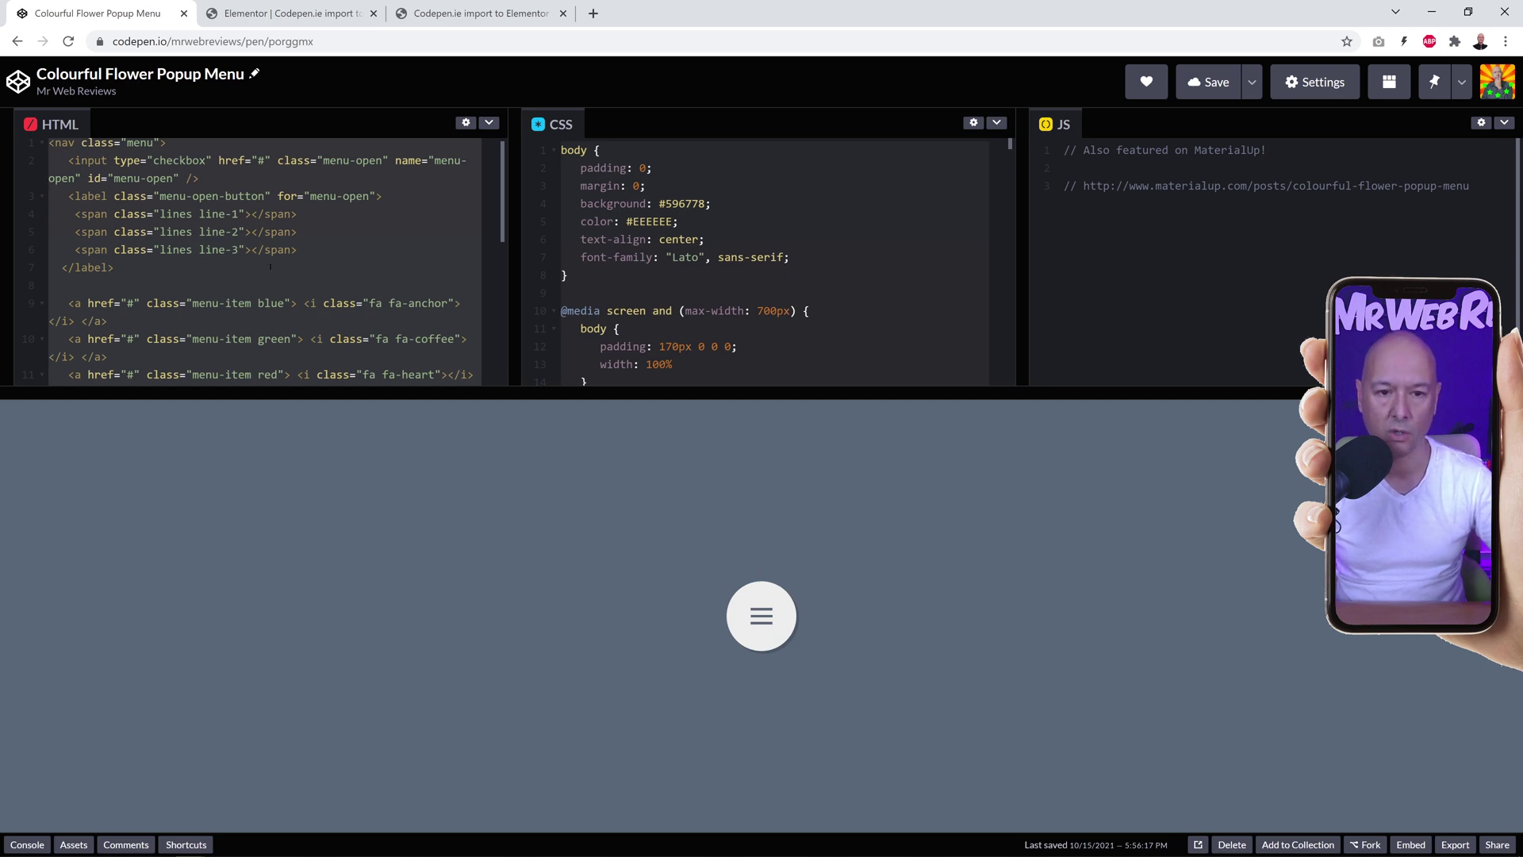
- In the Elementor editor, paste the pen's HTML below the closing </style> tag in the HTML widget and update the page
left_click(289, 14)
scroll(182, 460, "down", 20)
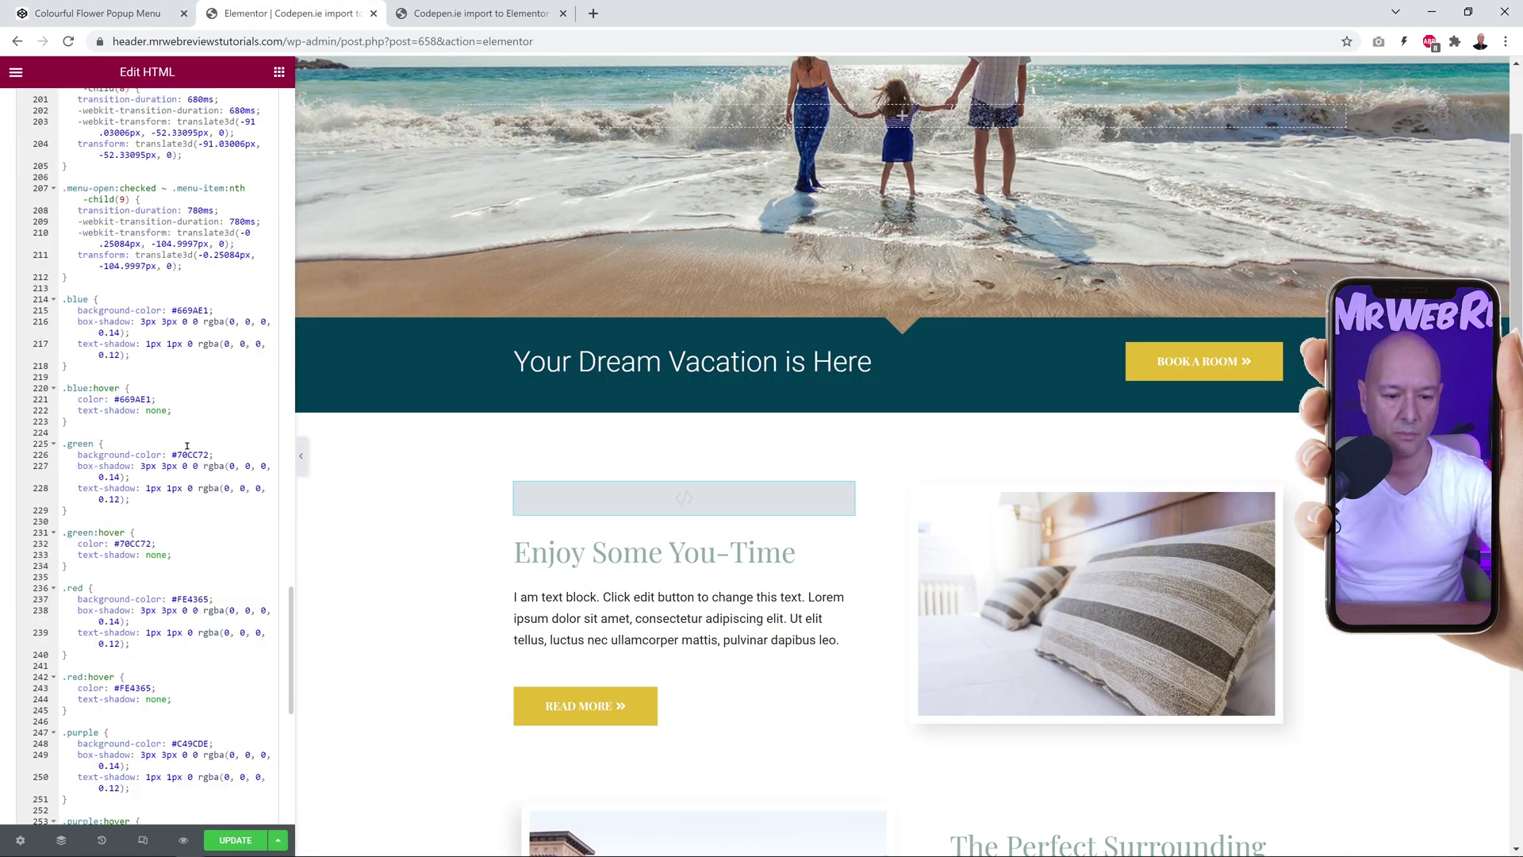
left_click(157, 709)
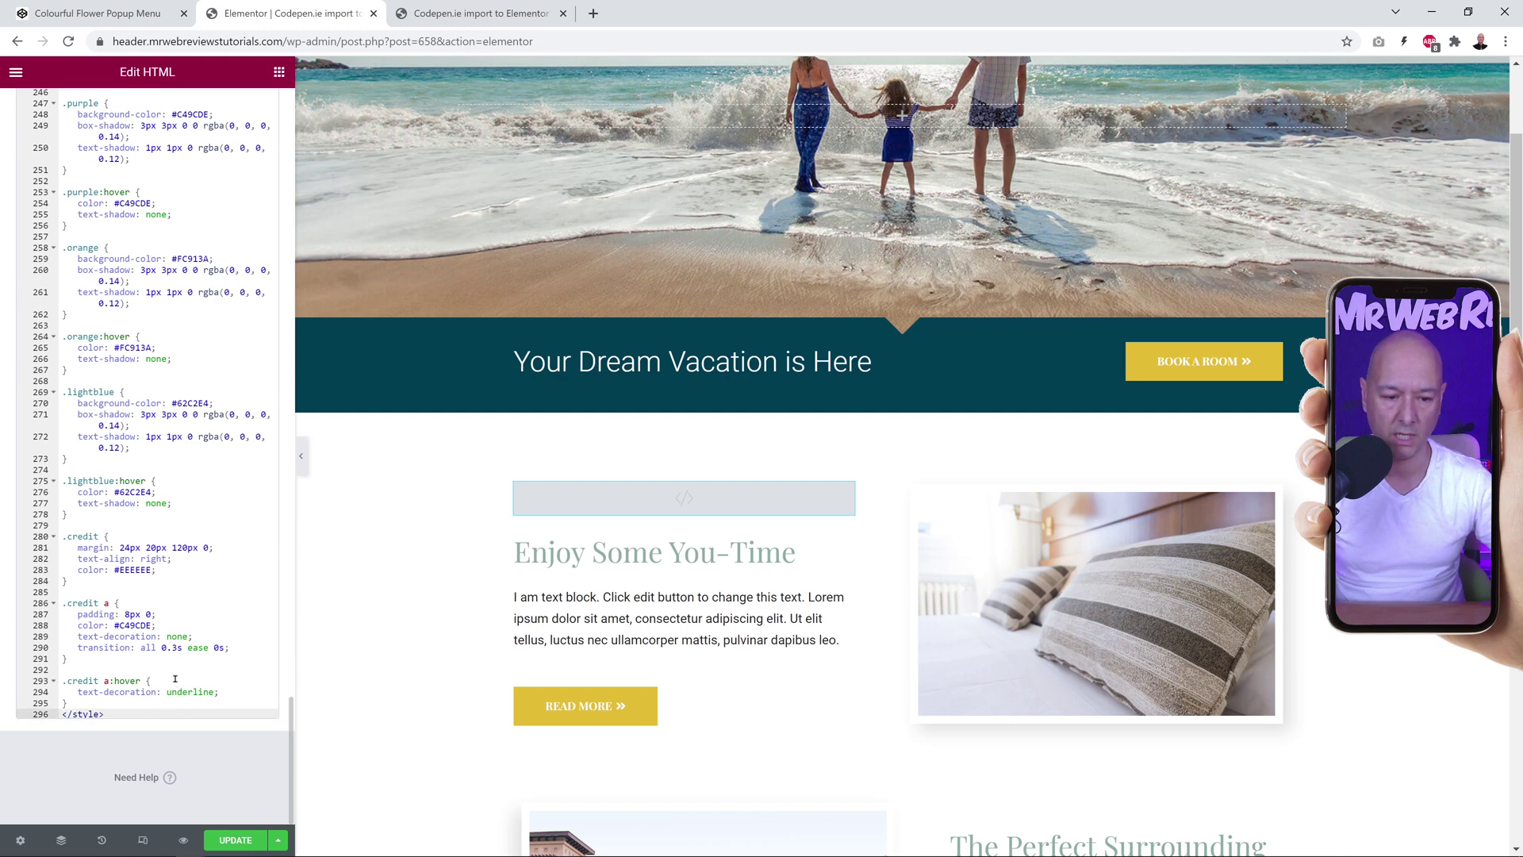
key("Return")
key("Return")
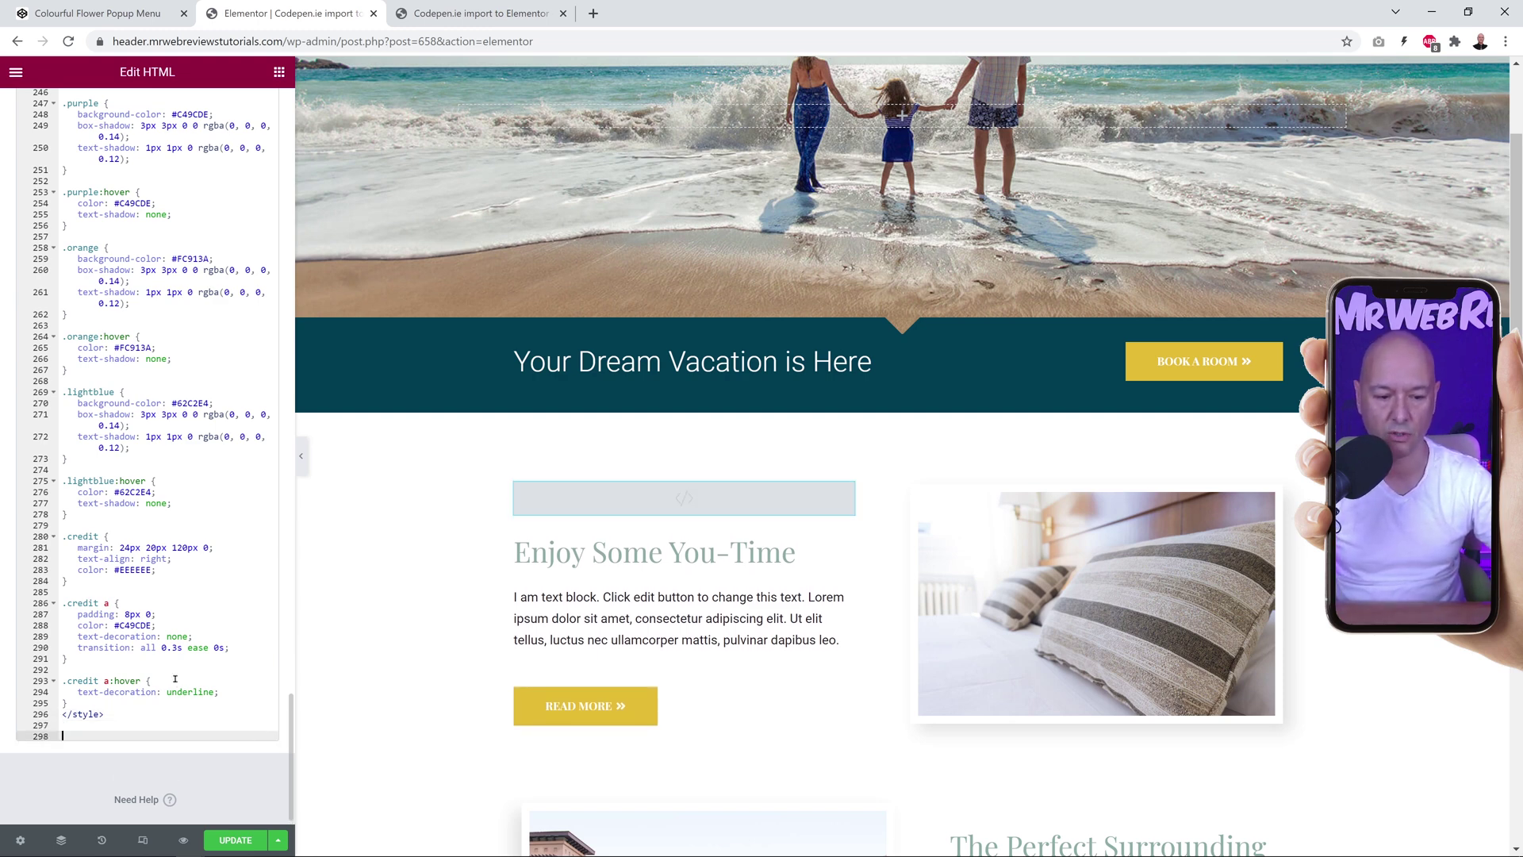
key("ctrl+v")
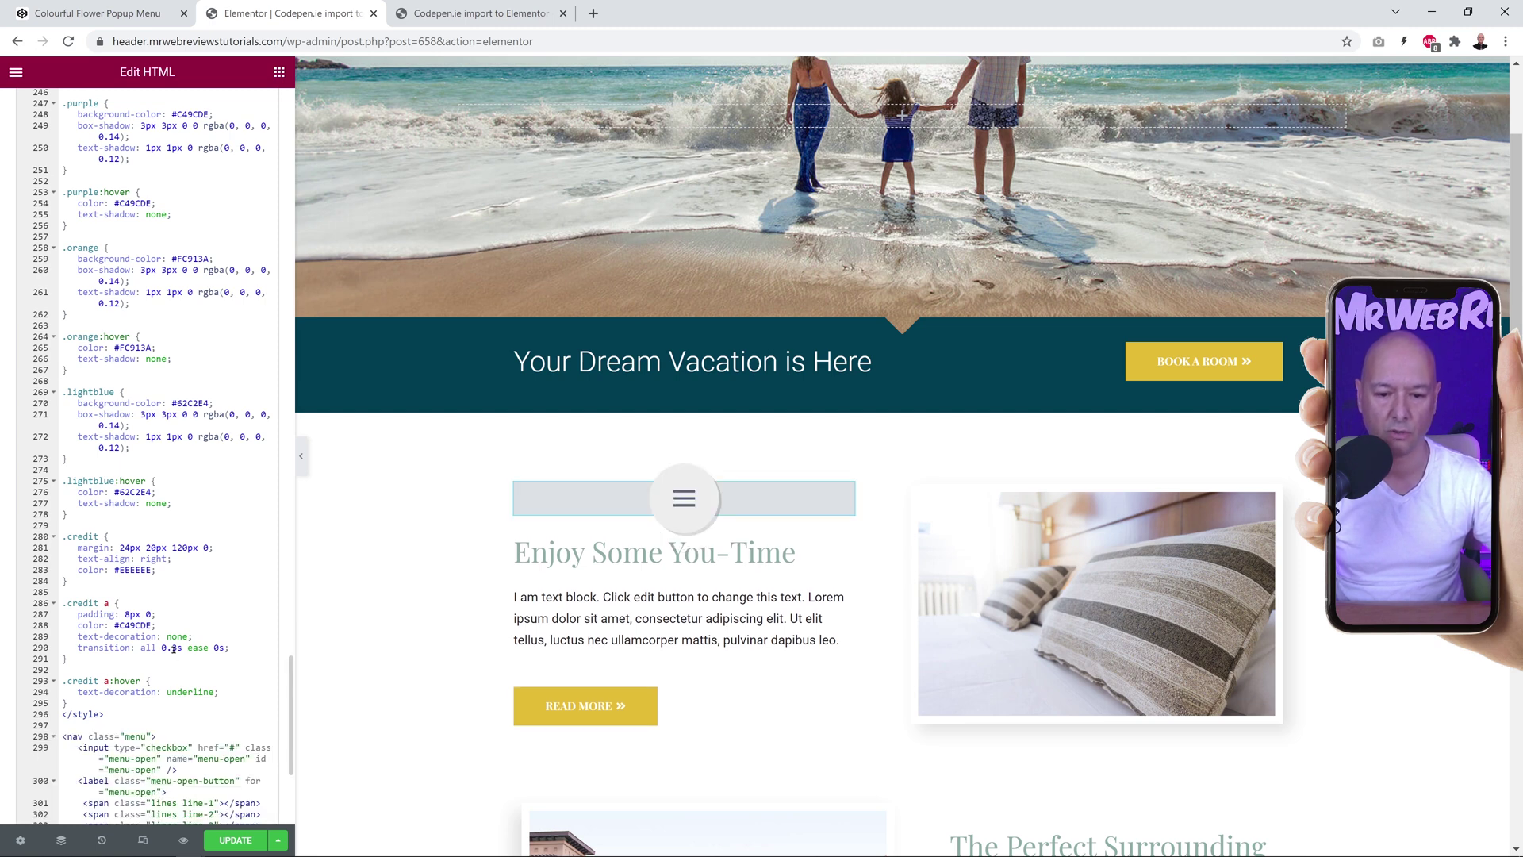
scroll(174, 648, "down", 6)
left_click(238, 844)
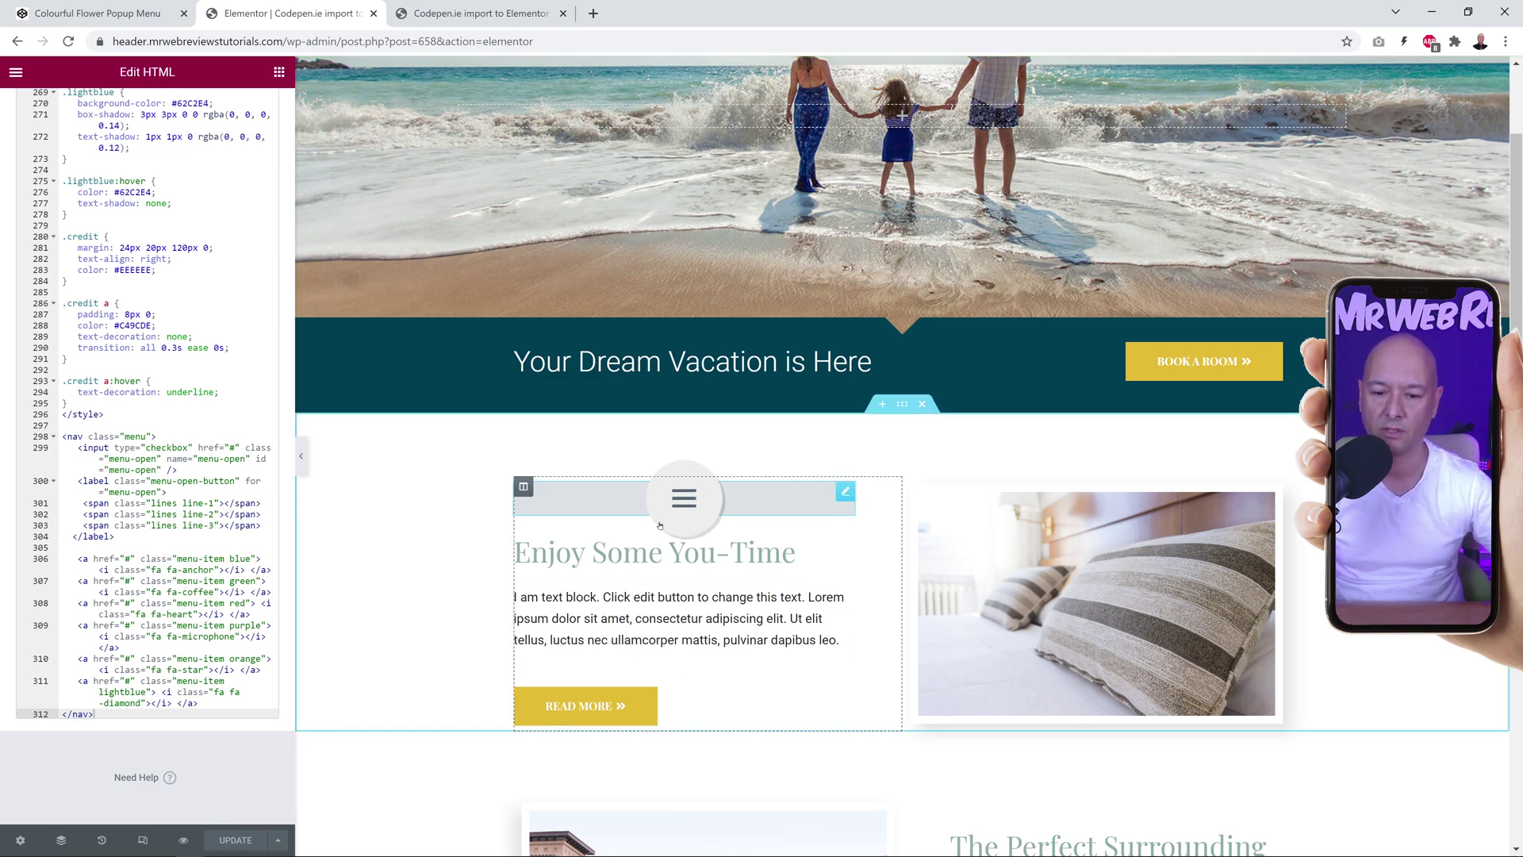
- Test the flower menu on the Elementor canvas by expanding and collapsing it, and check how it scrolls with the page
left_click(687, 509)
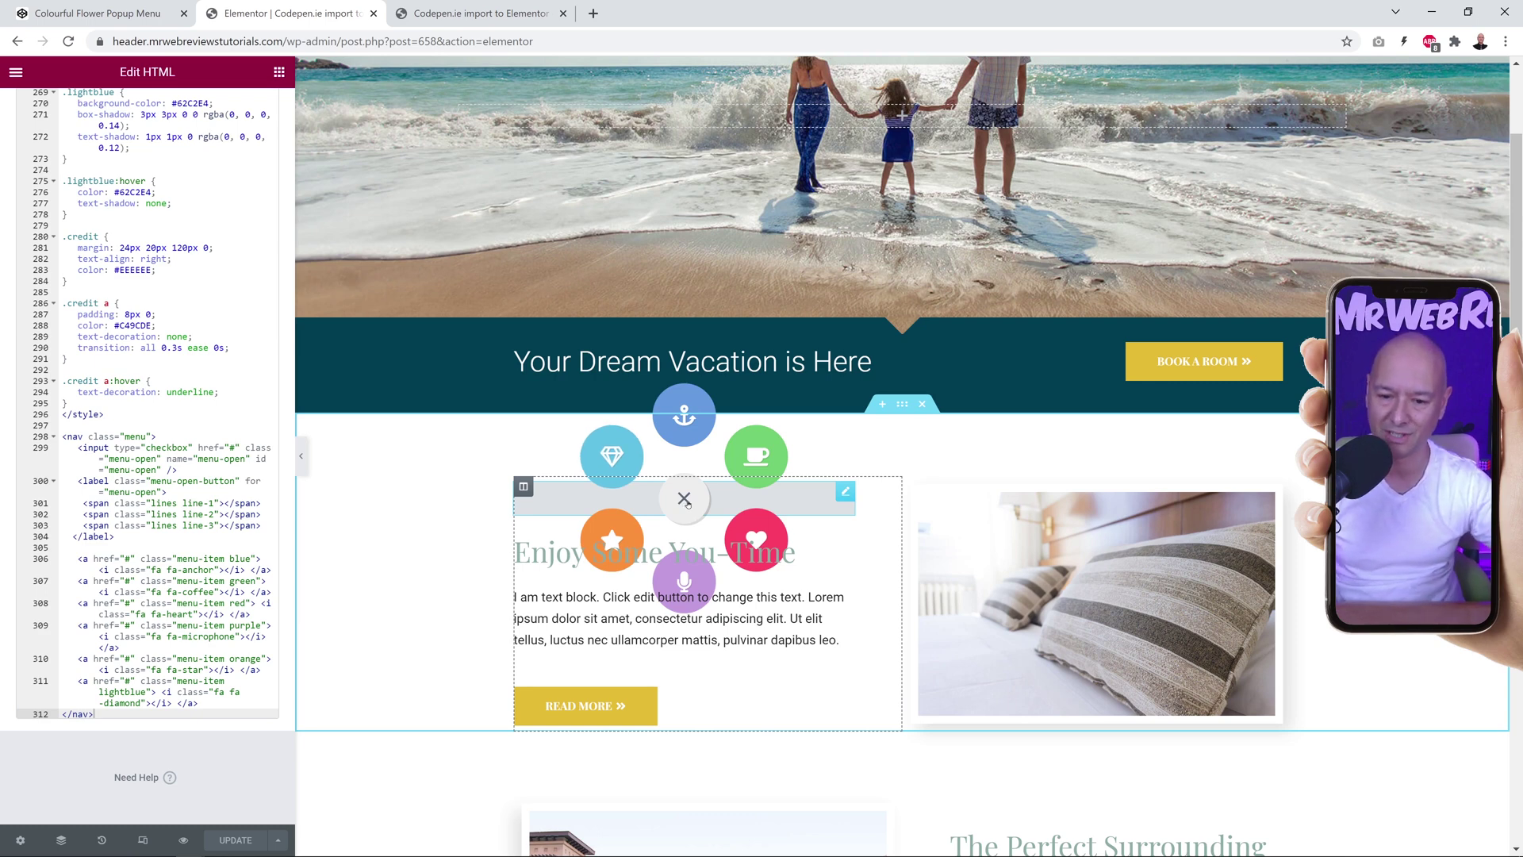
left_click(685, 500)
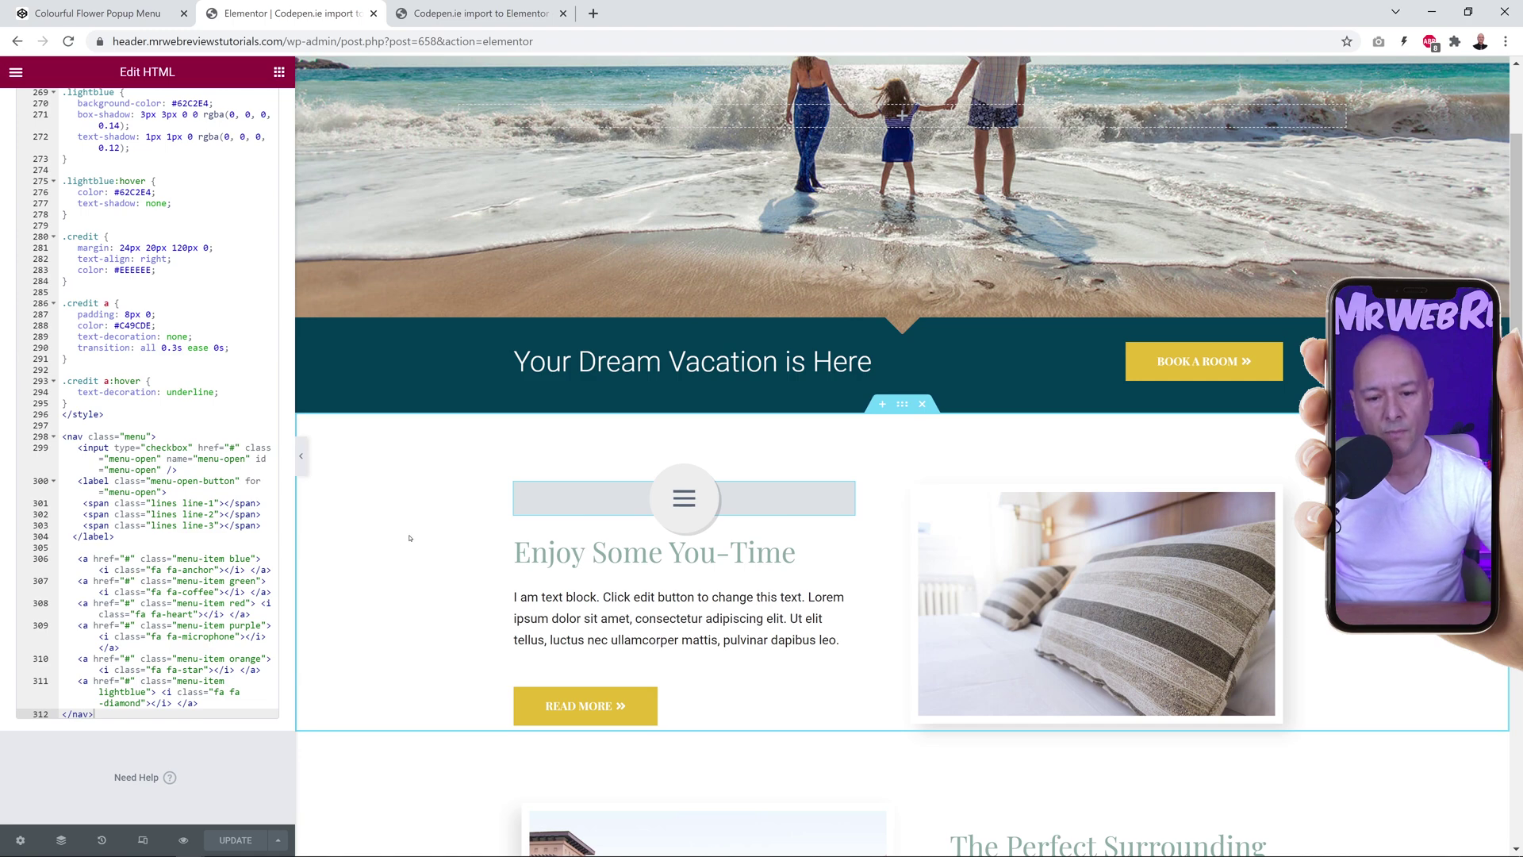
scroll(410, 538, "down", 7)
scroll(409, 537, "up", 6)
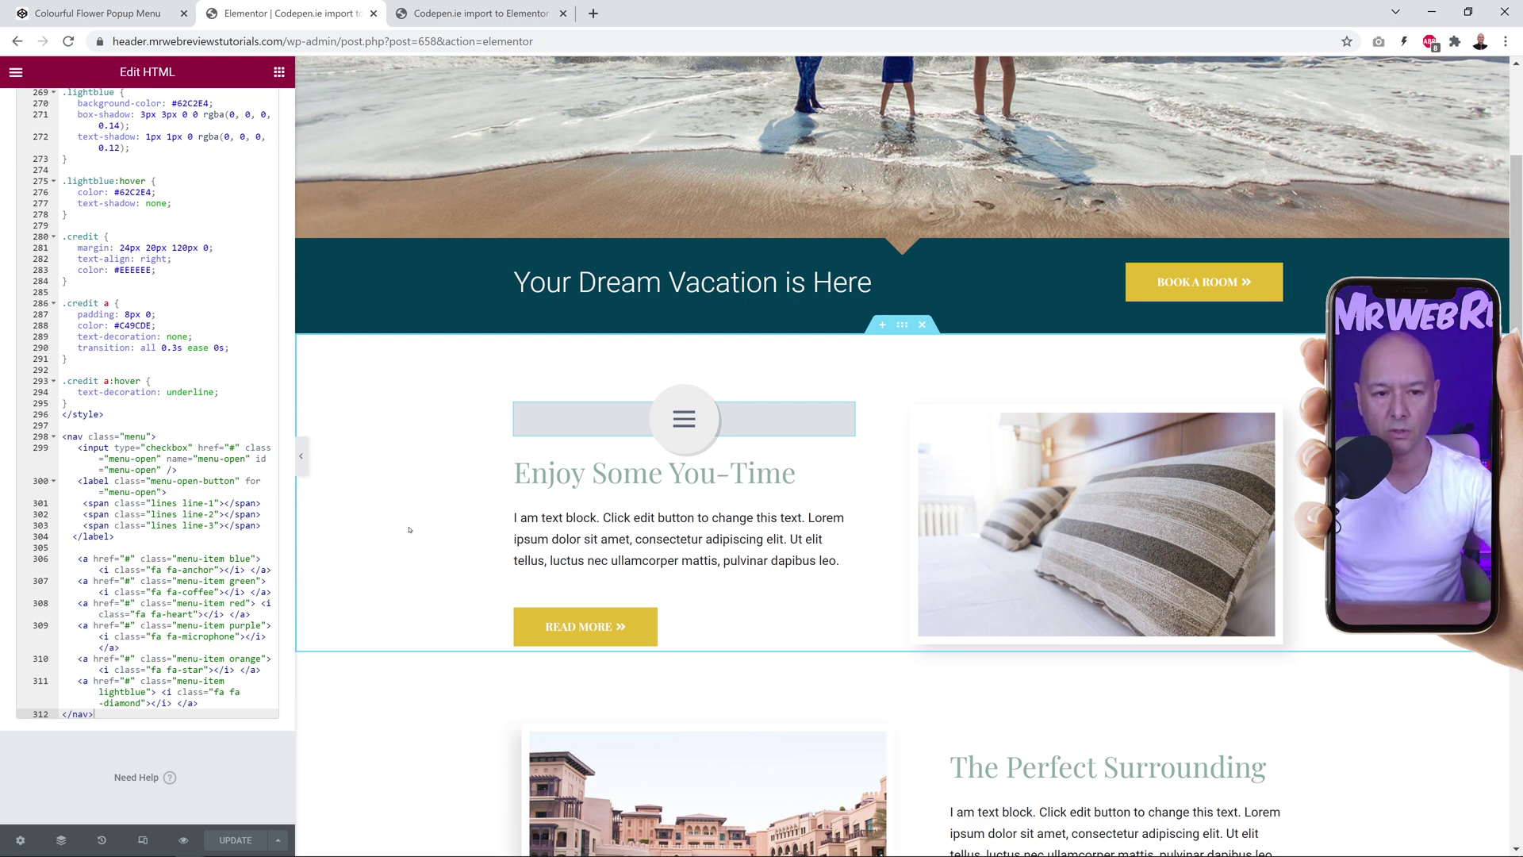
- Set the HTML widget's position to Fixed and check the menu's placement while moving through the page
scroll(176, 422, "up", 15)
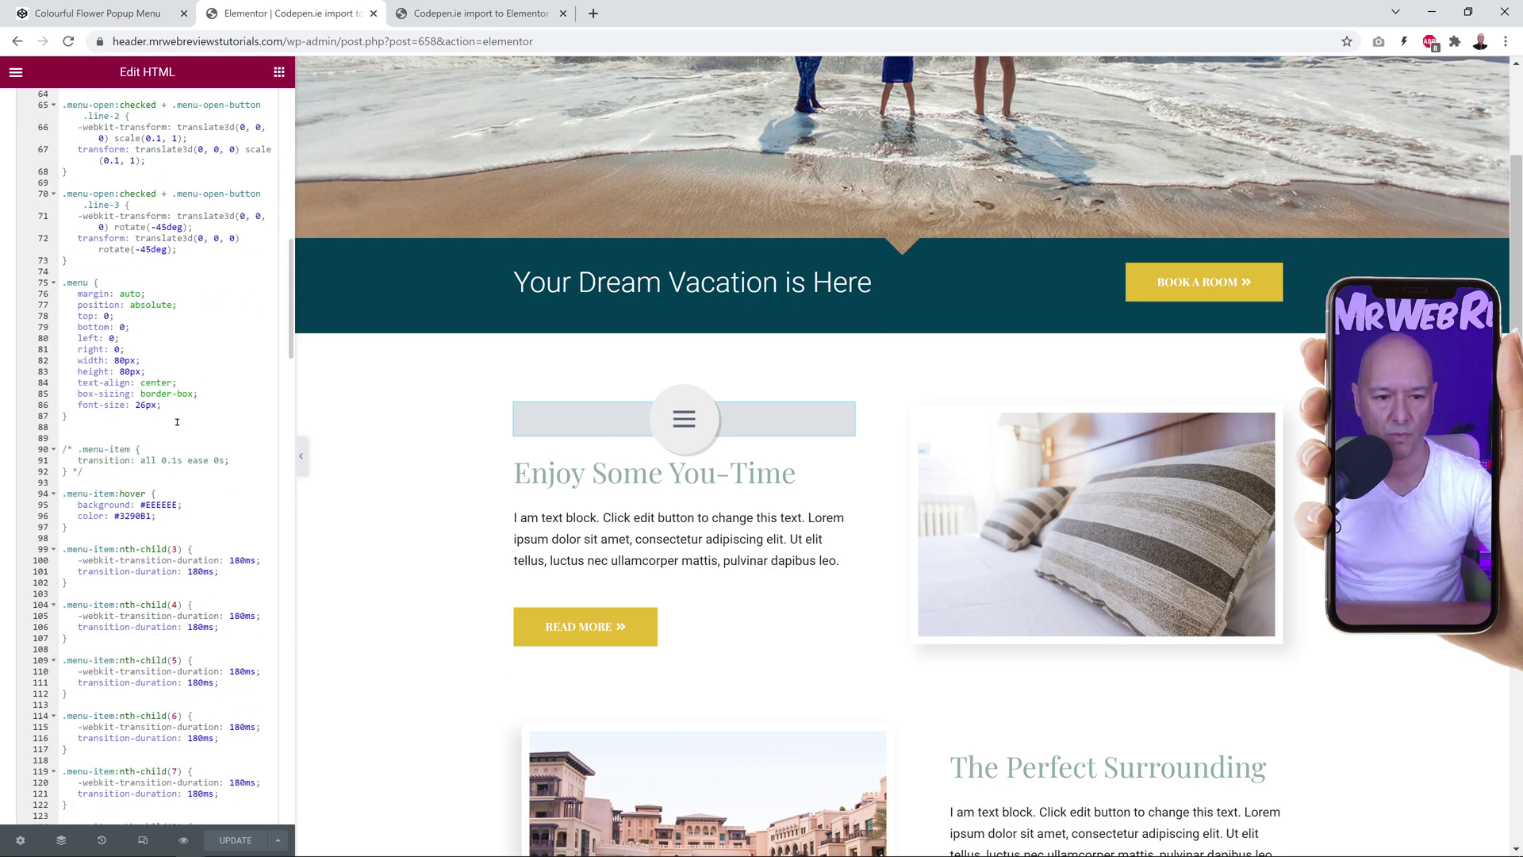
left_click(221, 111)
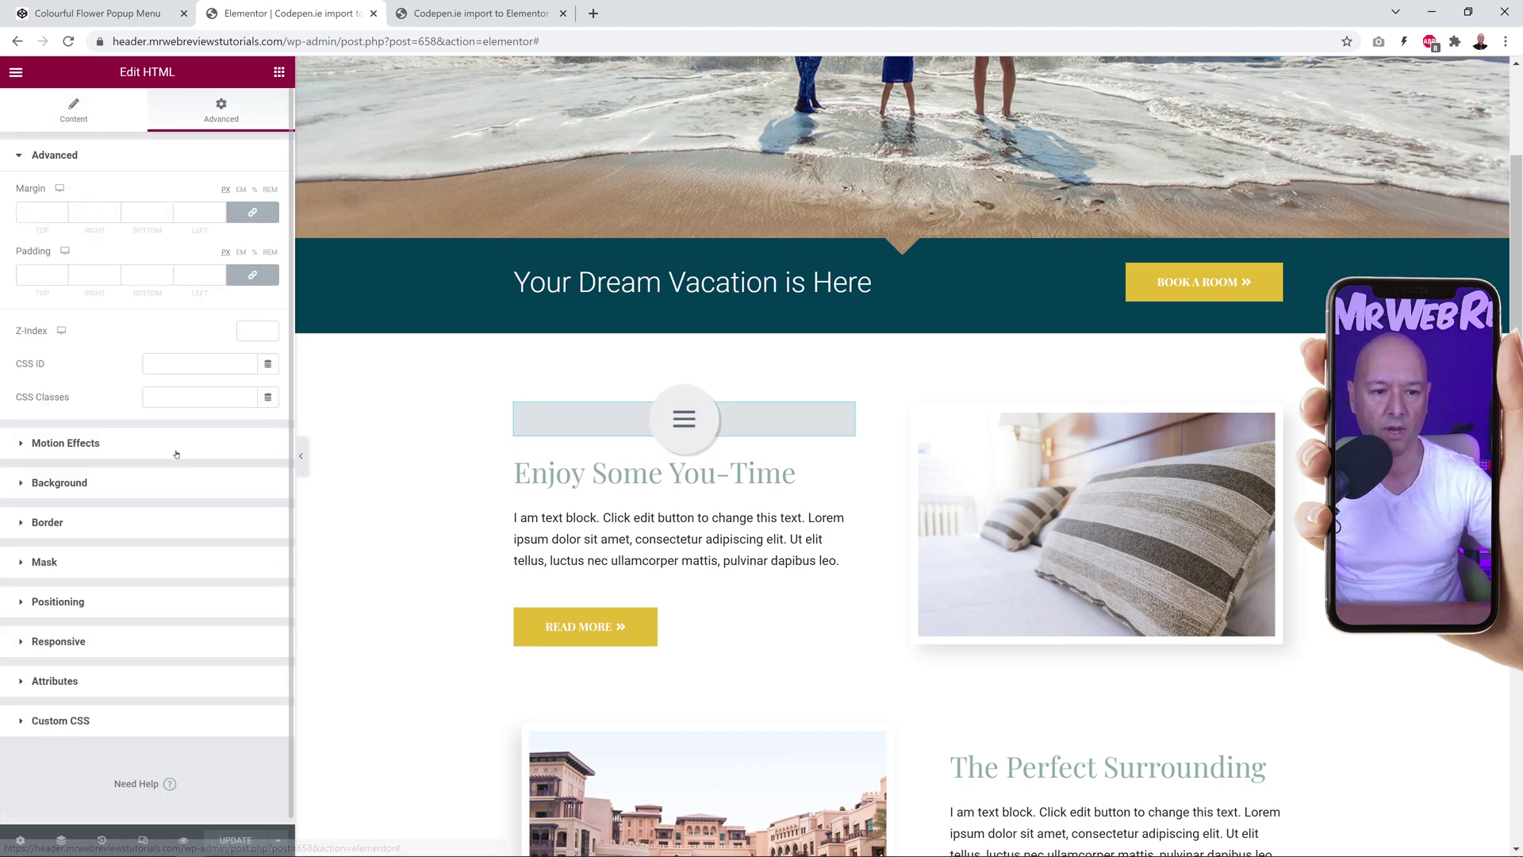
left_click(66, 603)
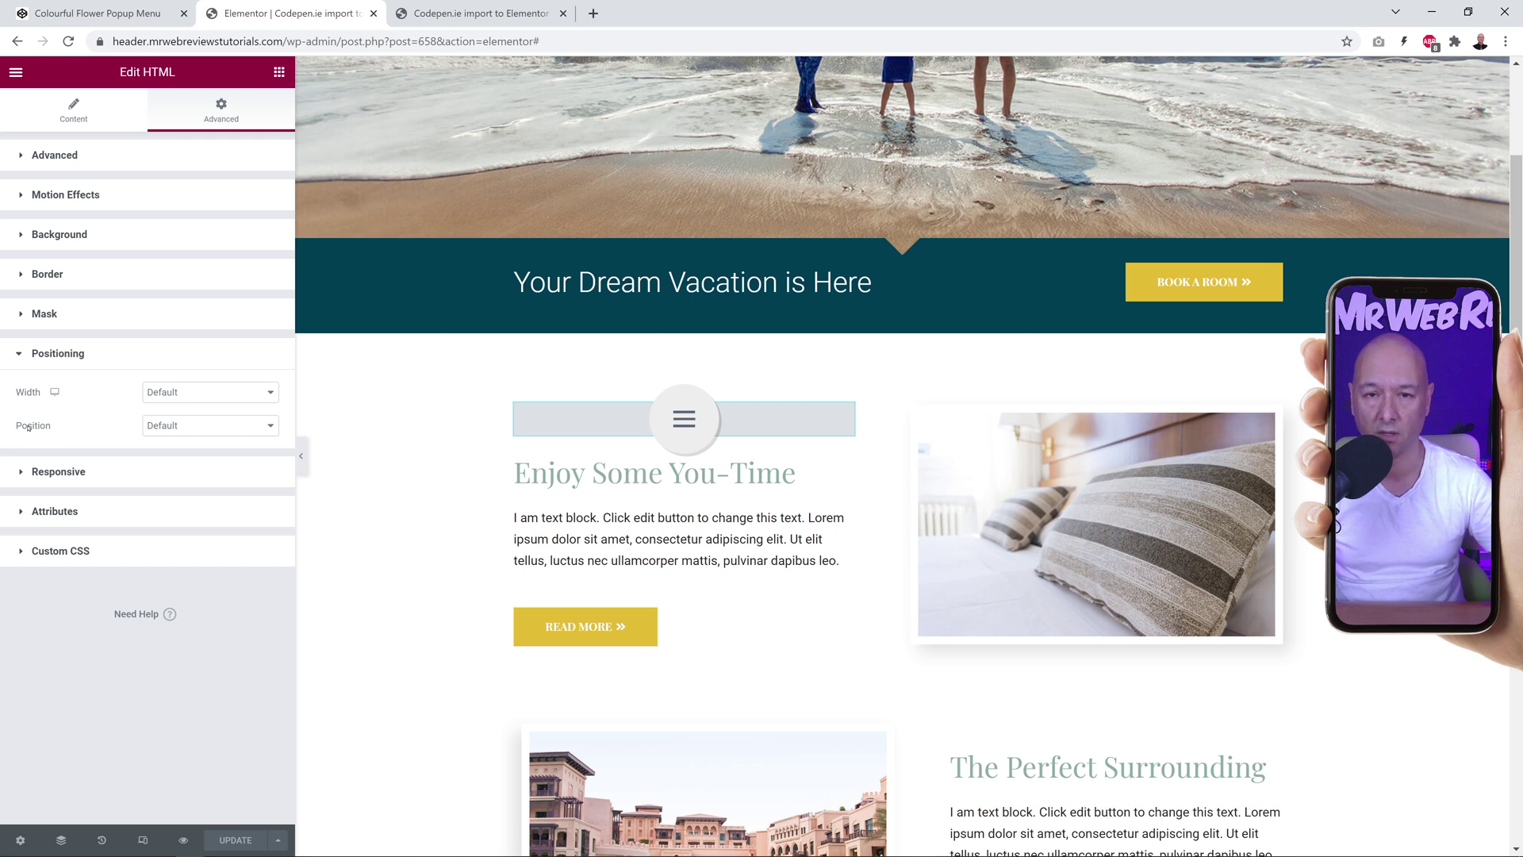
left_click(270, 429)
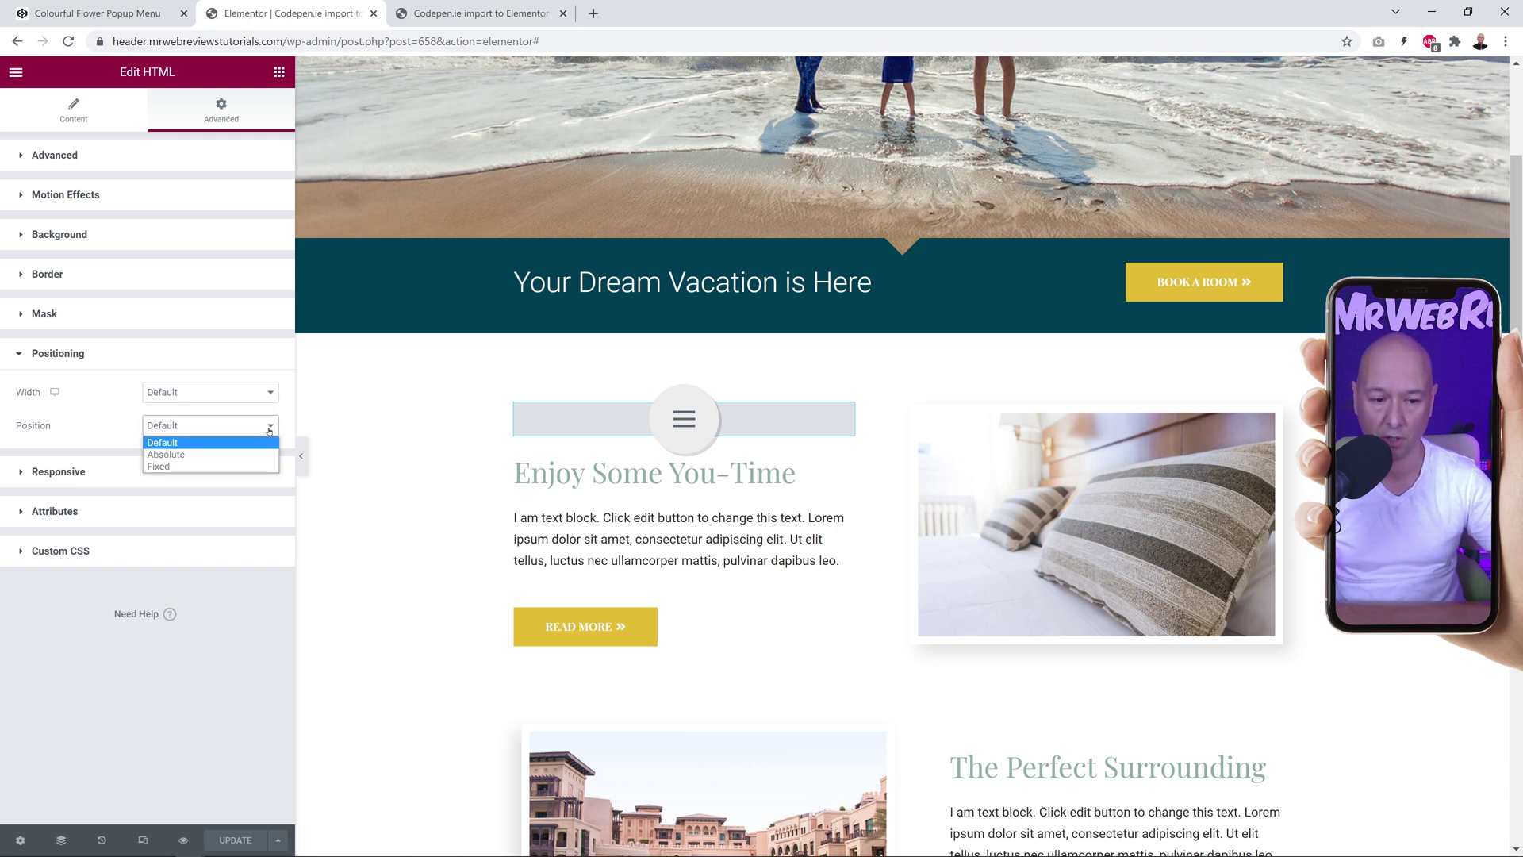
left_click(243, 467)
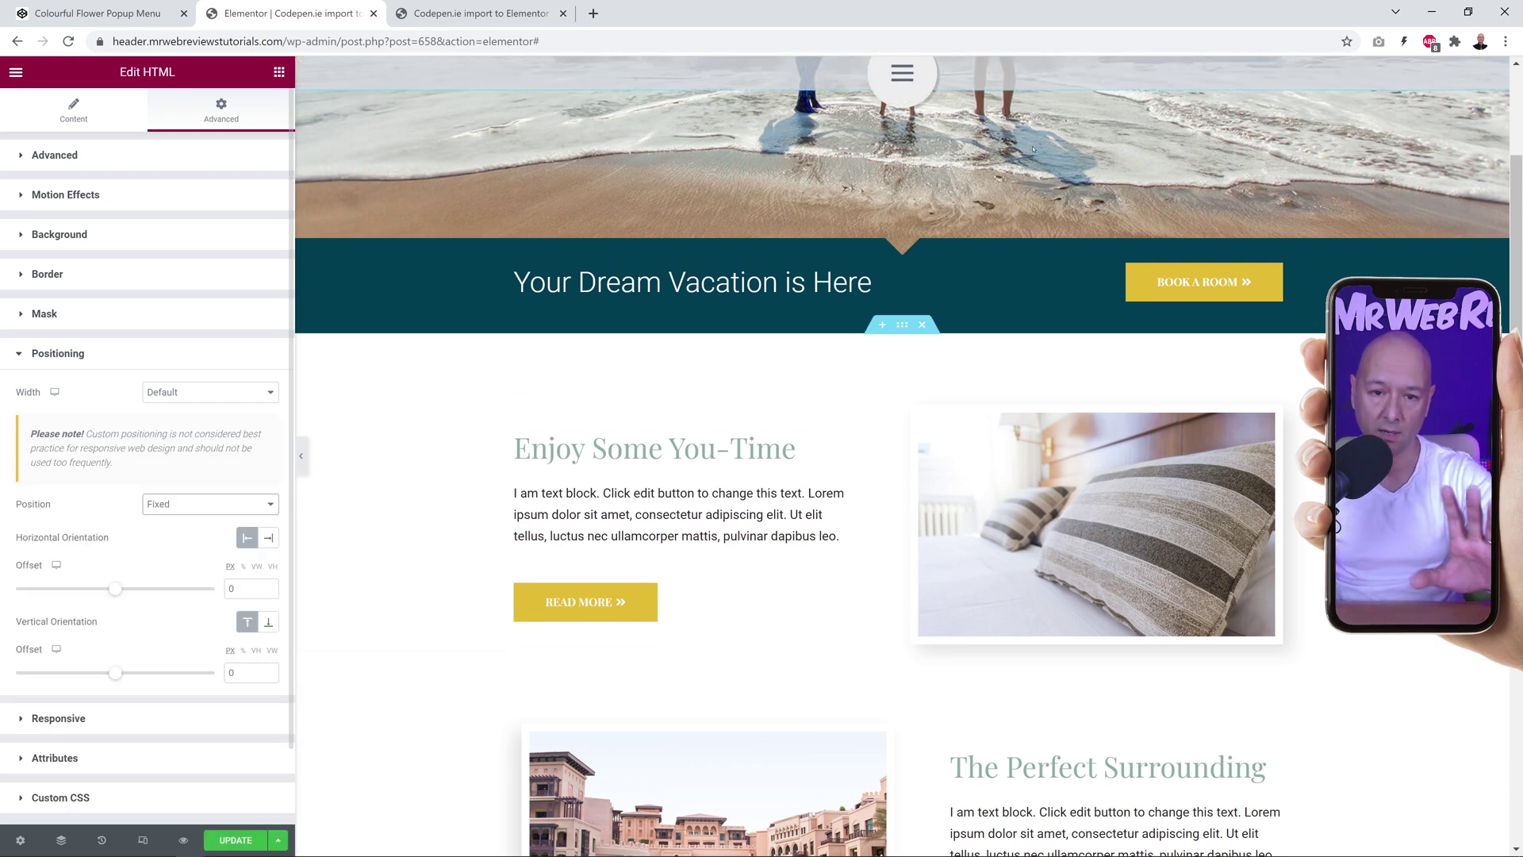
scroll(708, 457, "up", 4)
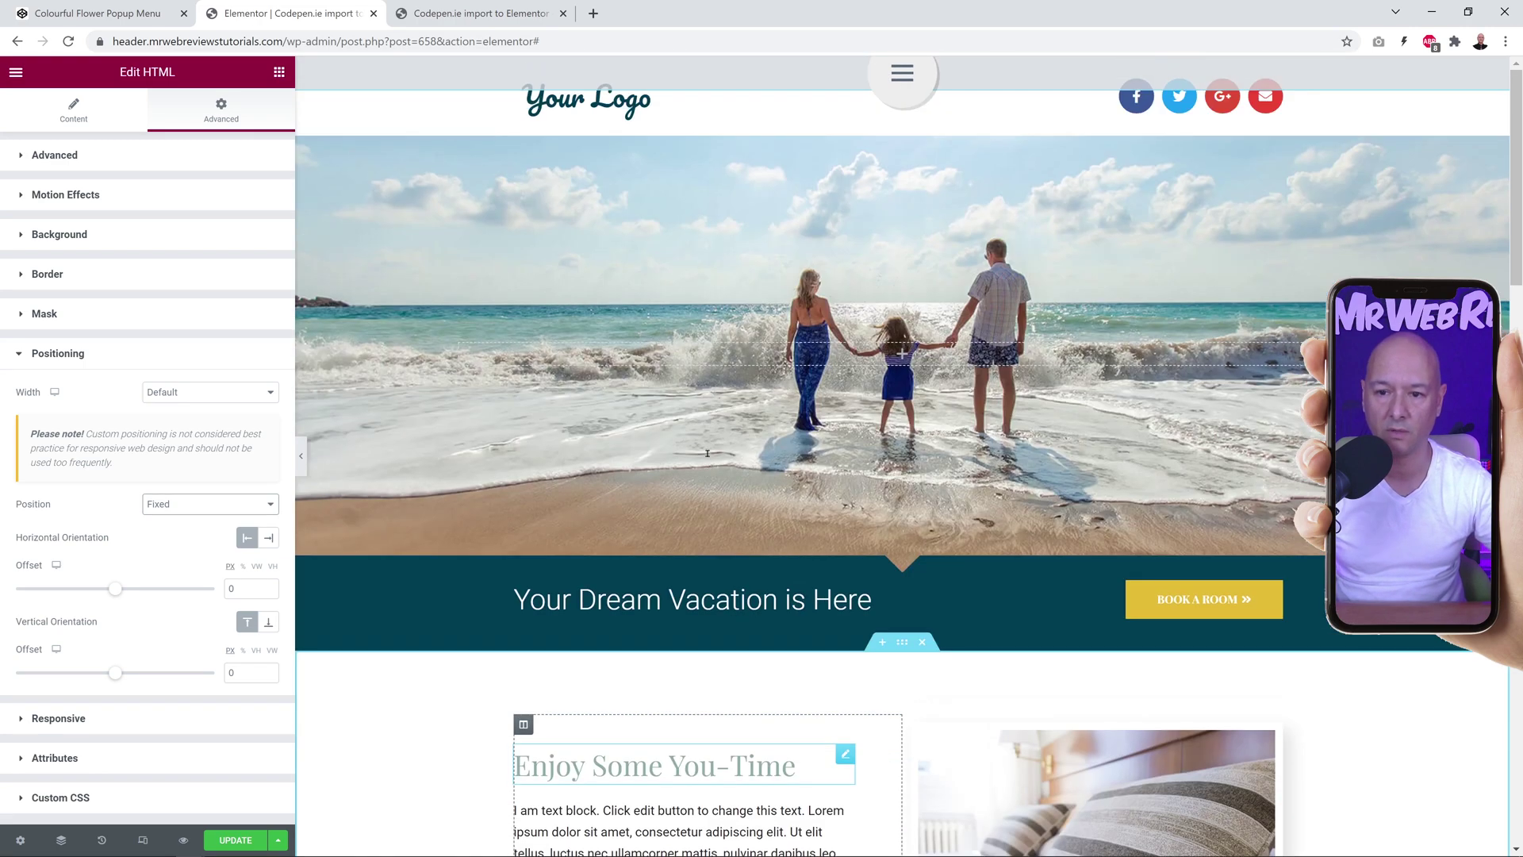
scroll(708, 457, "down", 13)
scroll(708, 457, "up", 10)
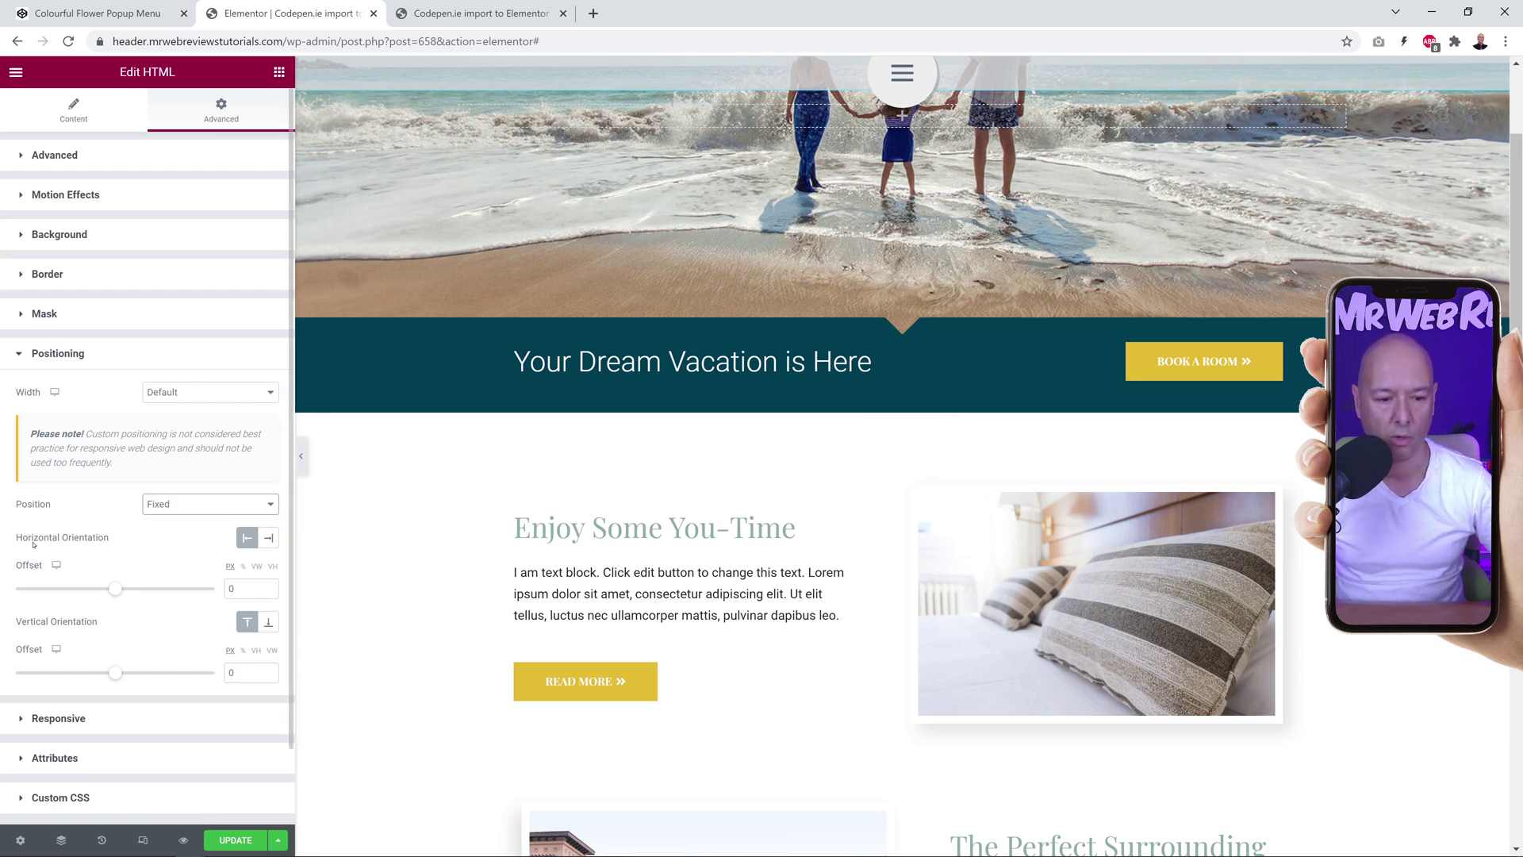
- Anchor the fixed widget to the right and bottom, with a horizontal offset of -367.6 px and a vertical offset of 112 px
left_click(269, 539)
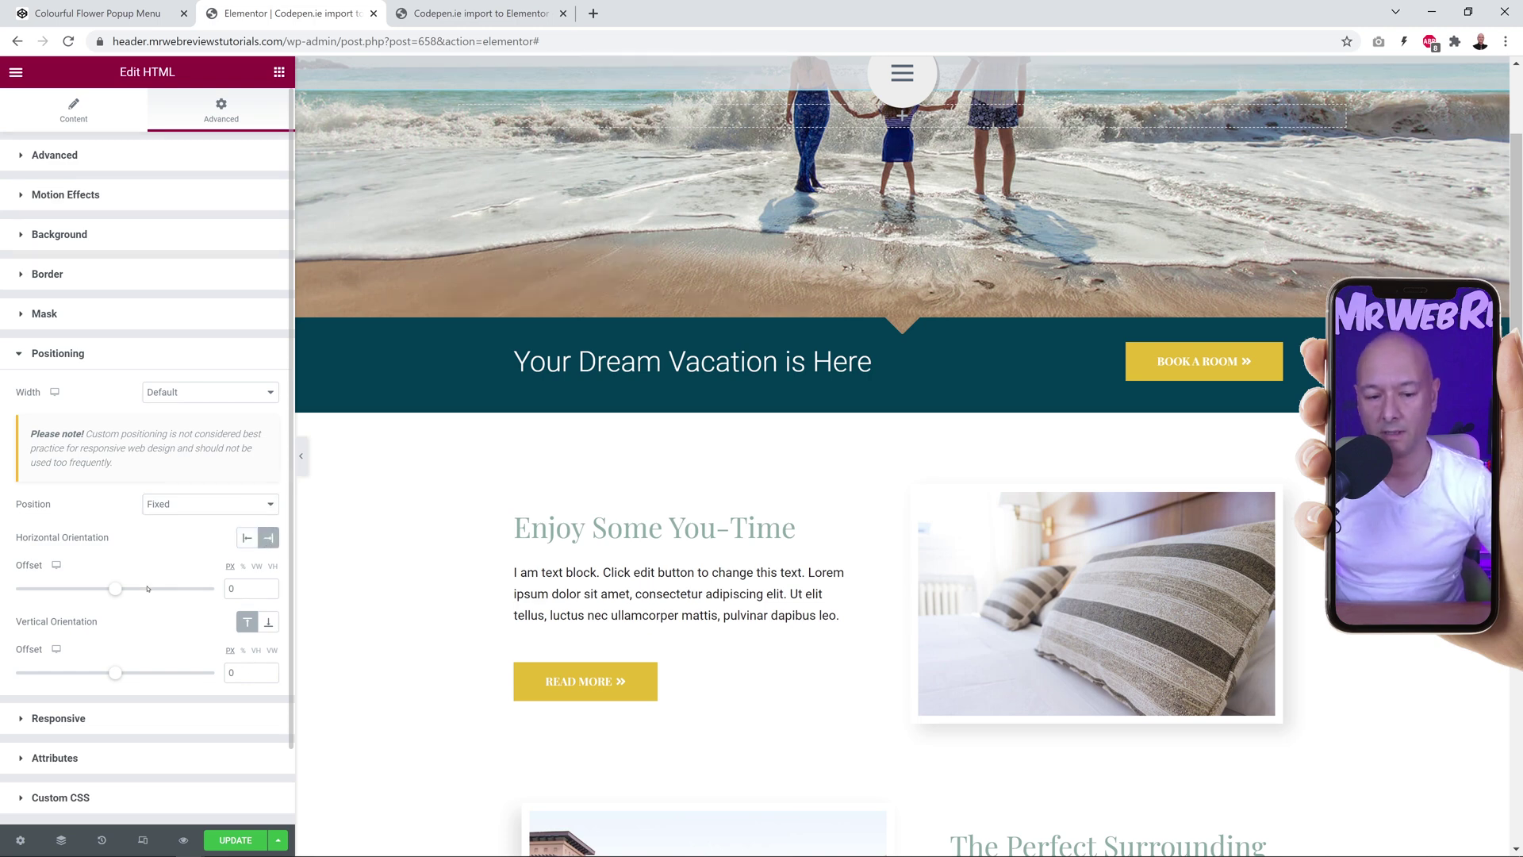
left_click(269, 626)
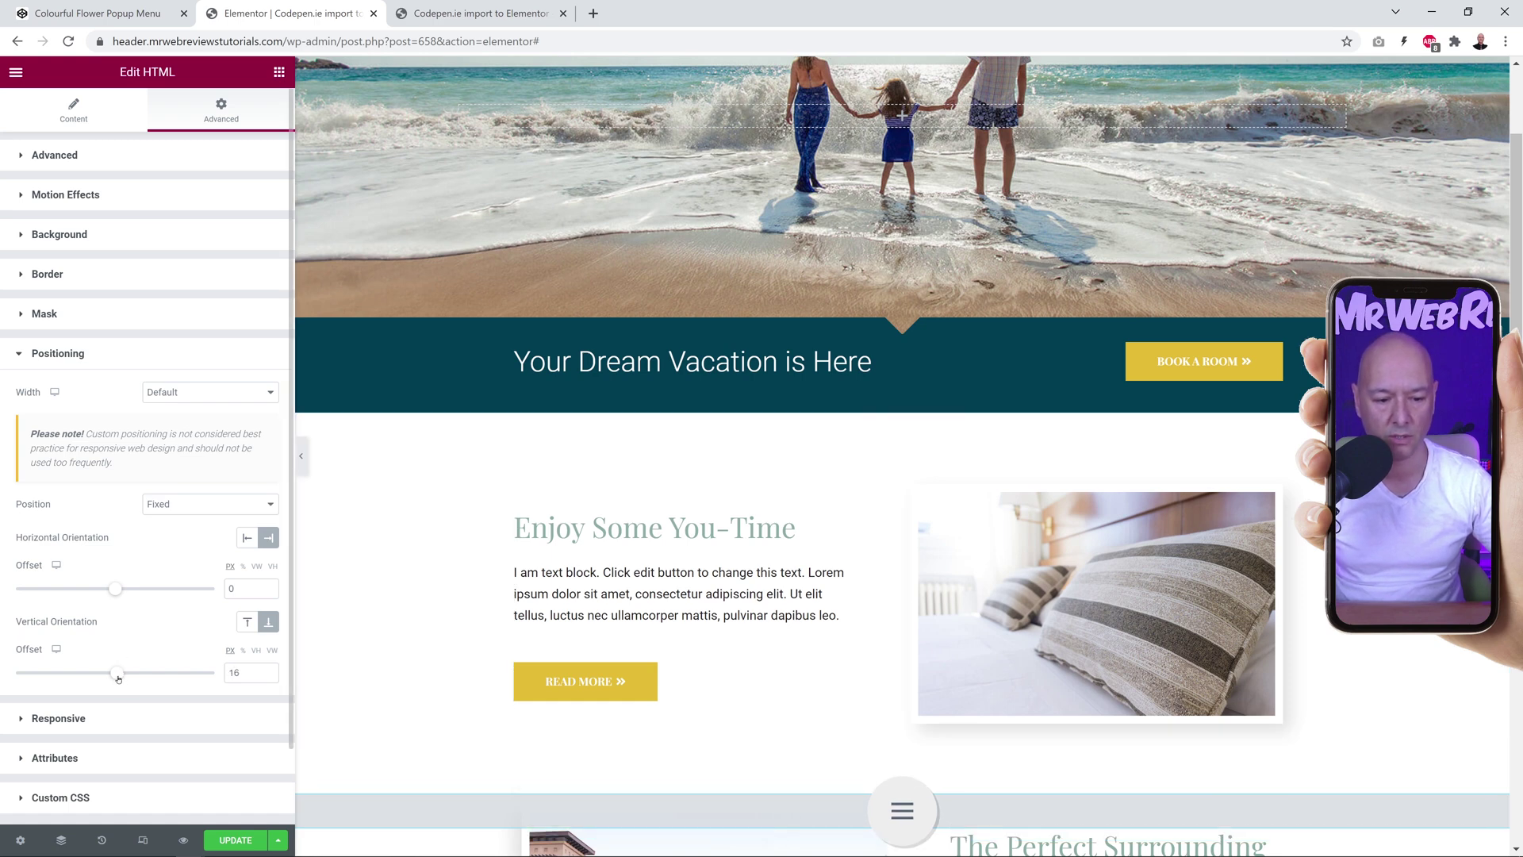
left_click_drag(116, 680, 127, 681)
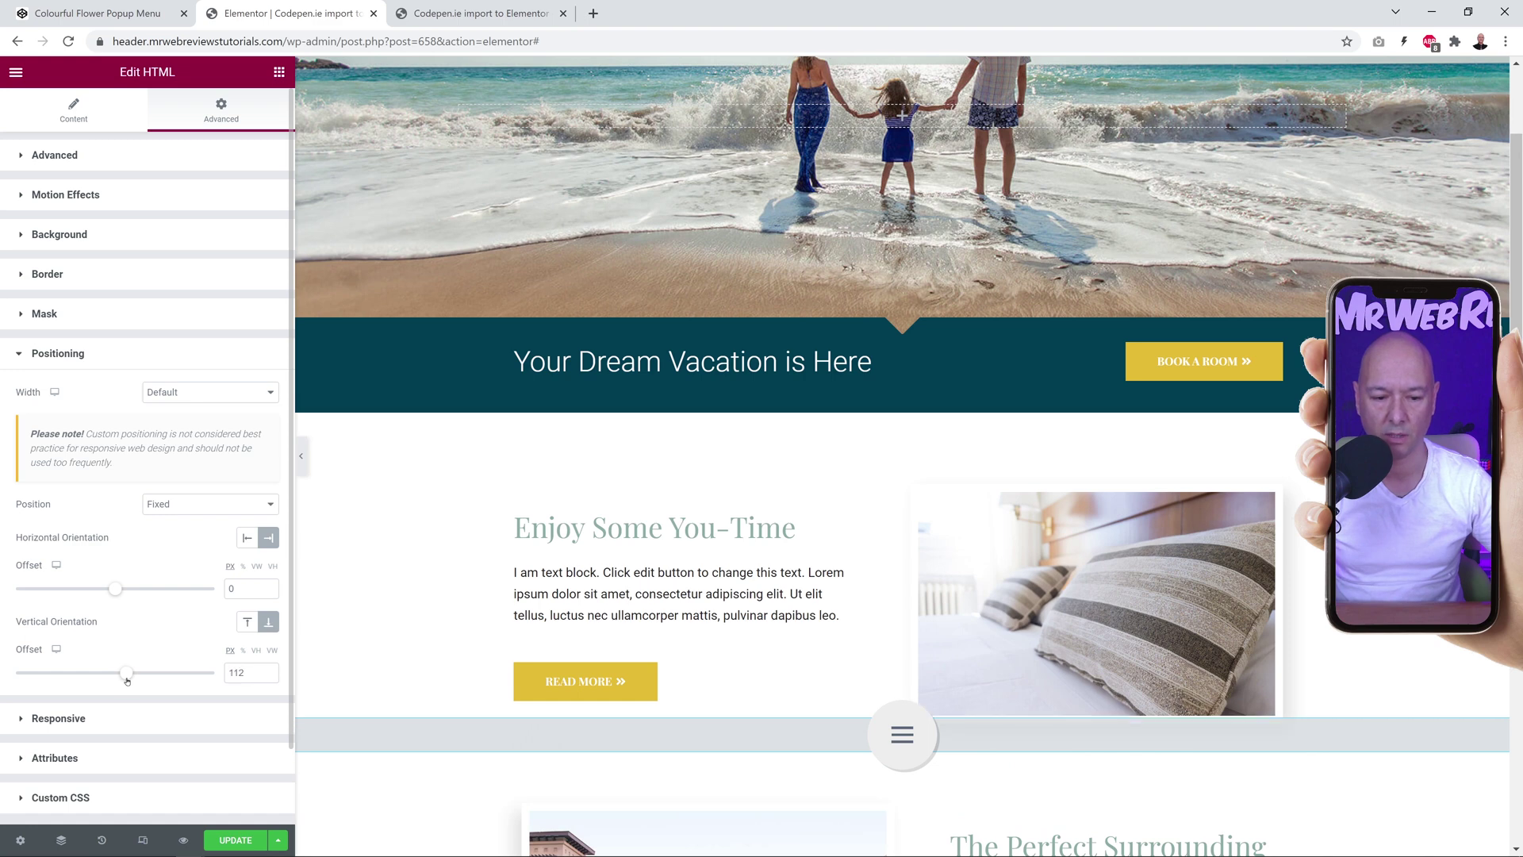
left_click_drag(115, 590, 78, 590)
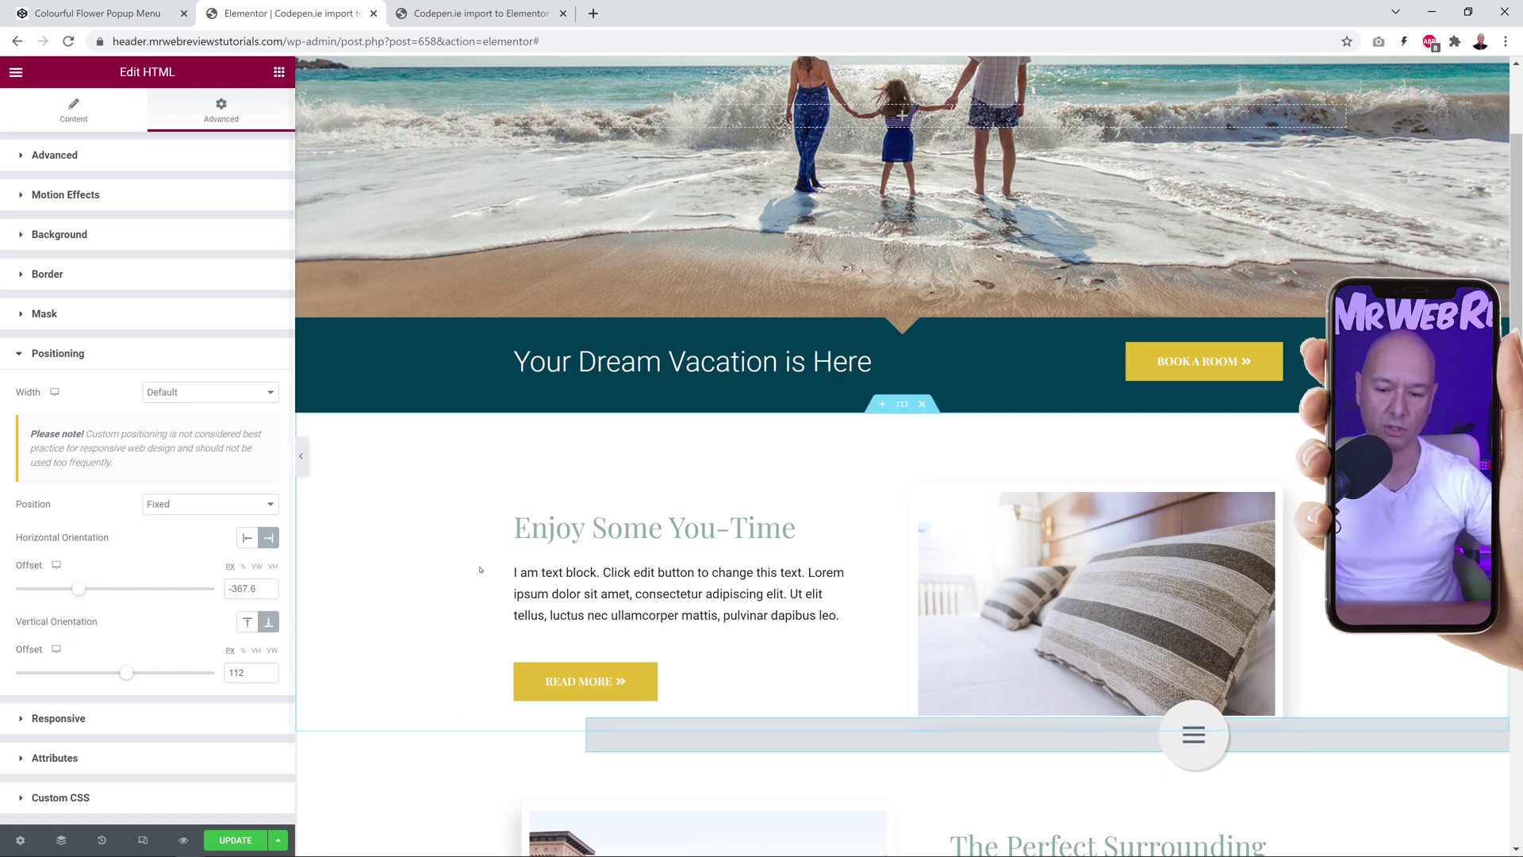
scroll(462, 569, "down", 4)
scroll(462, 569, "up", 2)
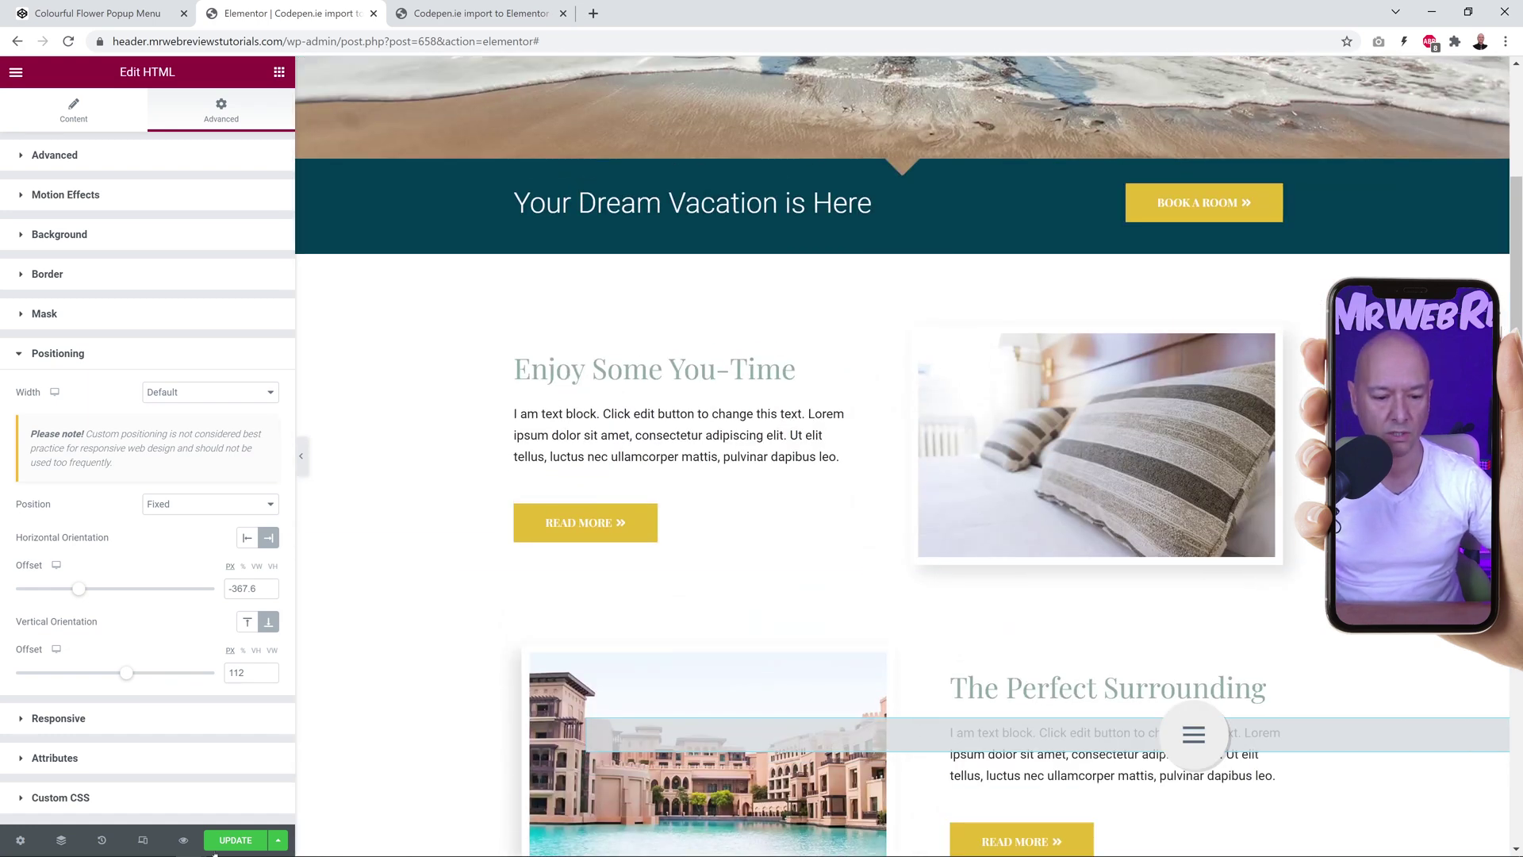
- Update the page, open its preview and test expanding the floating menu
left_click(215, 837)
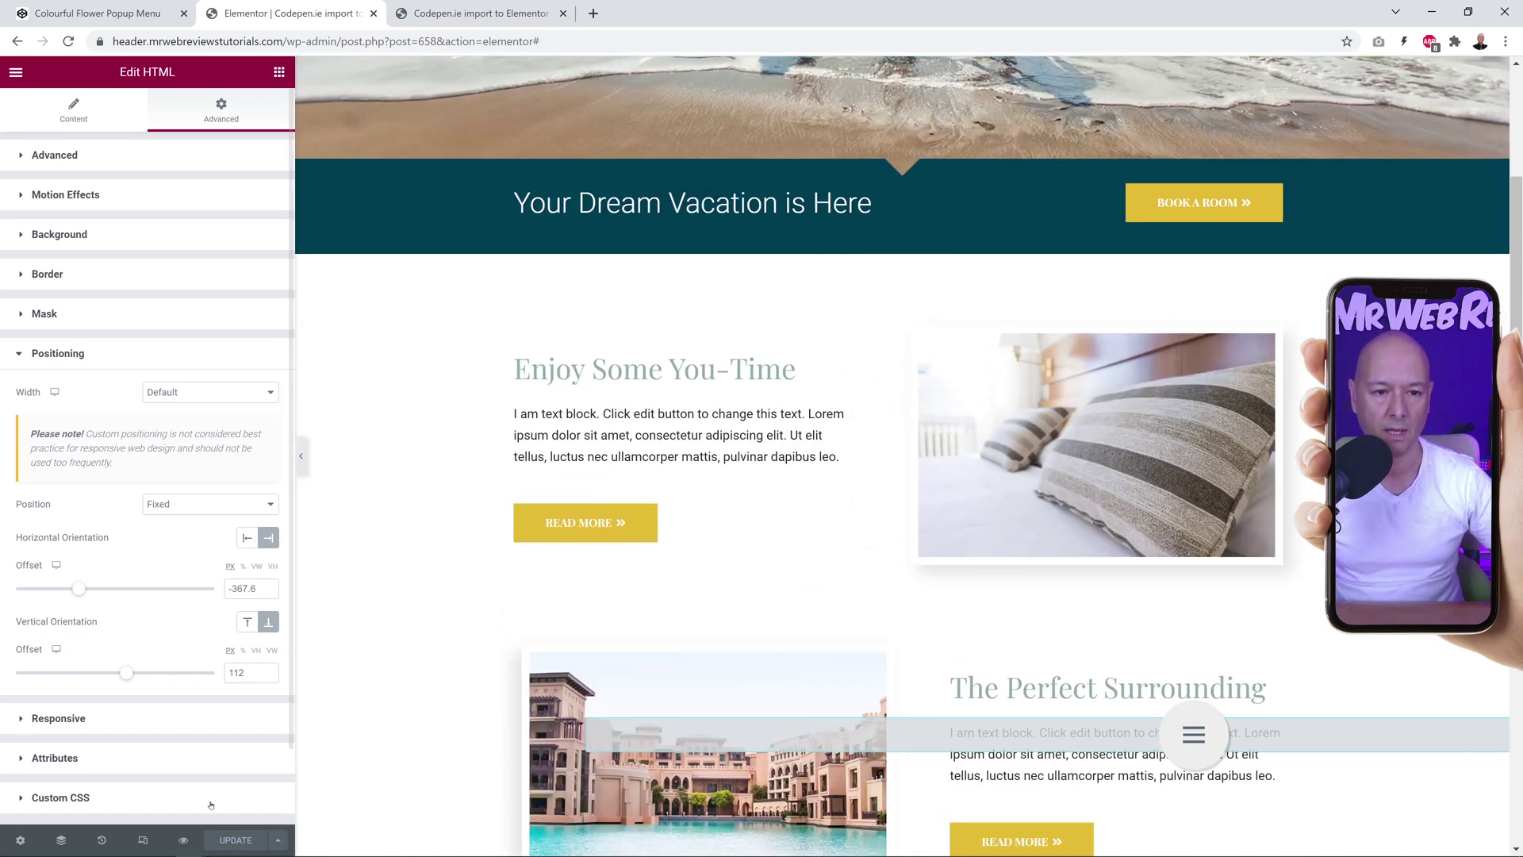
left_click(183, 842)
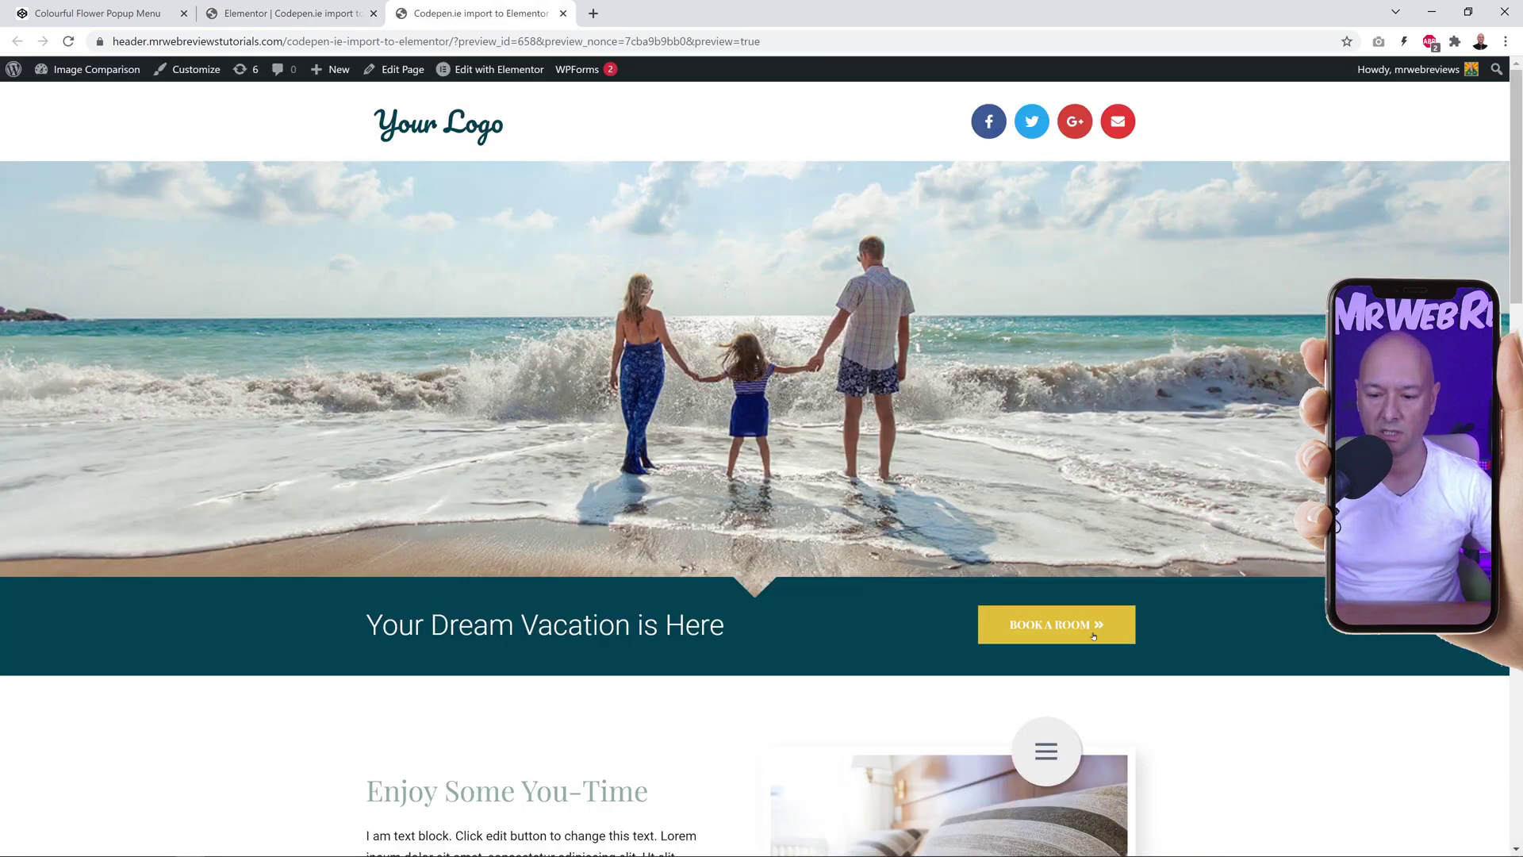
left_click(1047, 763)
left_click(1047, 754)
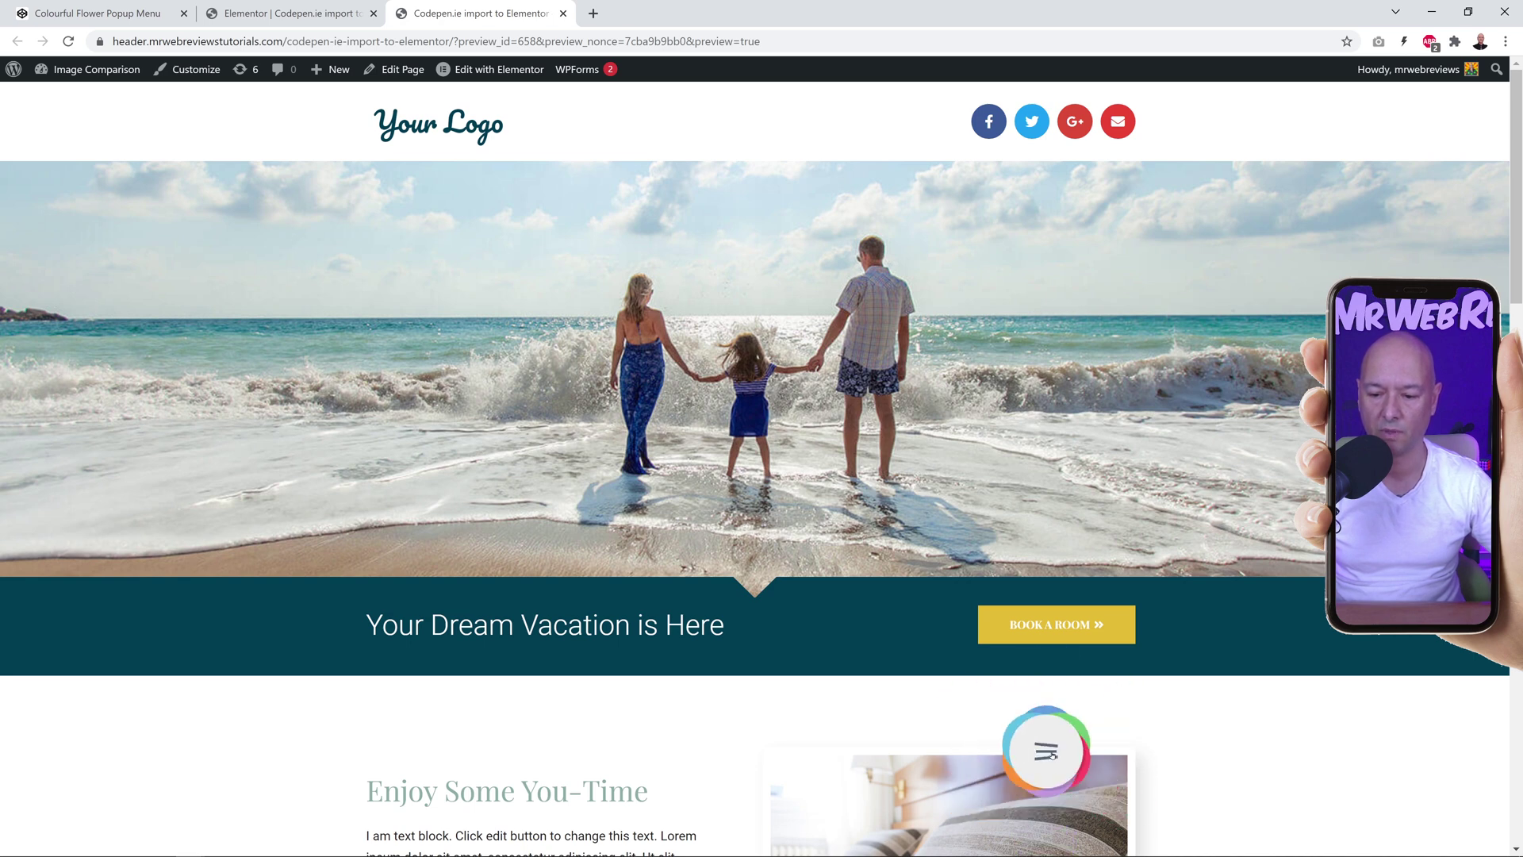
left_click(1047, 751)
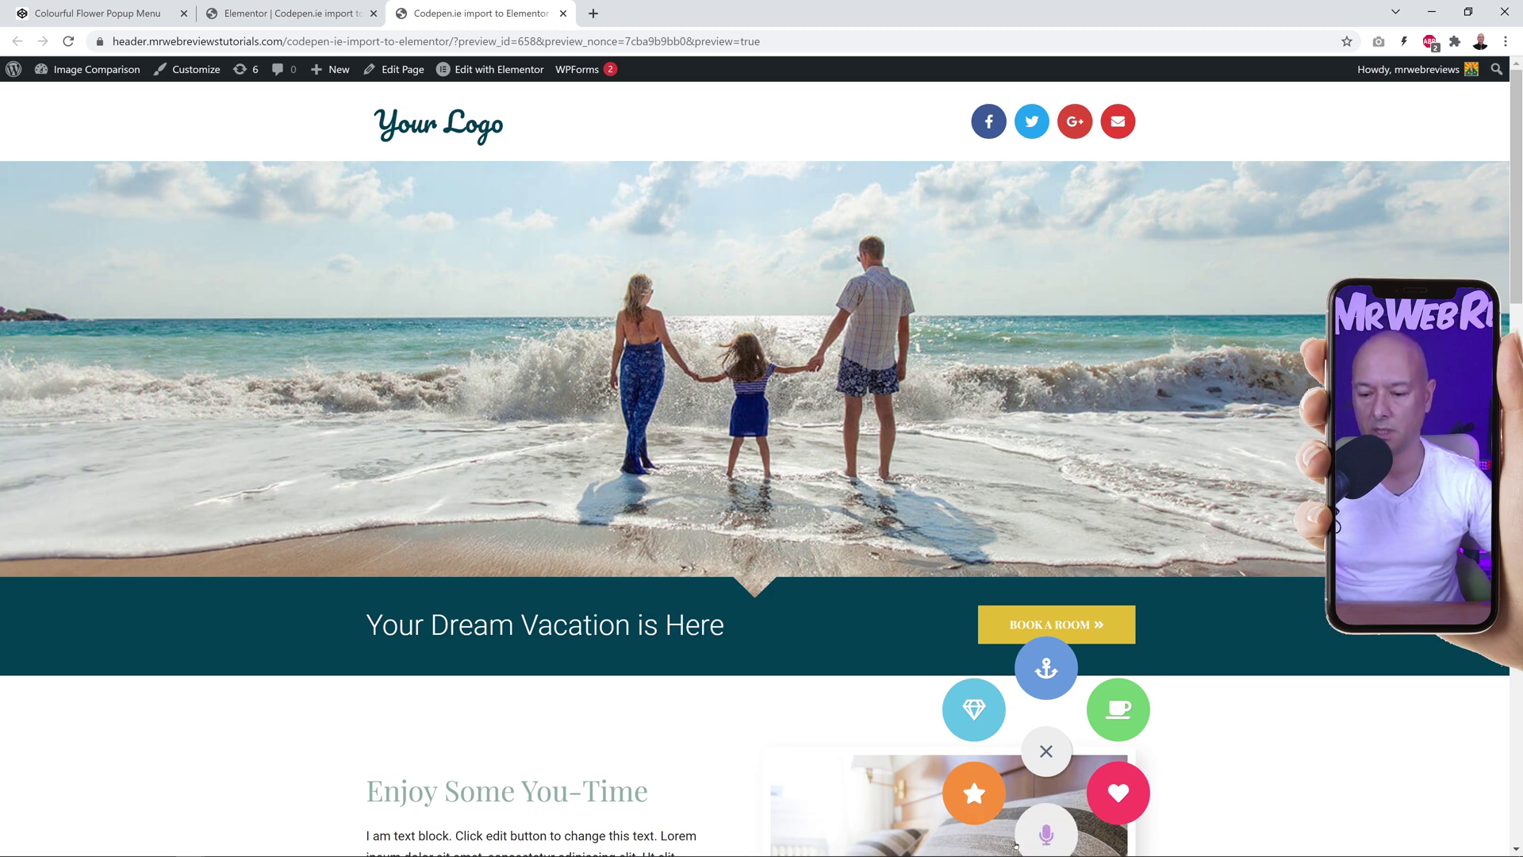
- Back in the Elementor editor, raise the widget's vertical offset to 168 px and save the page
left_click(309, 13)
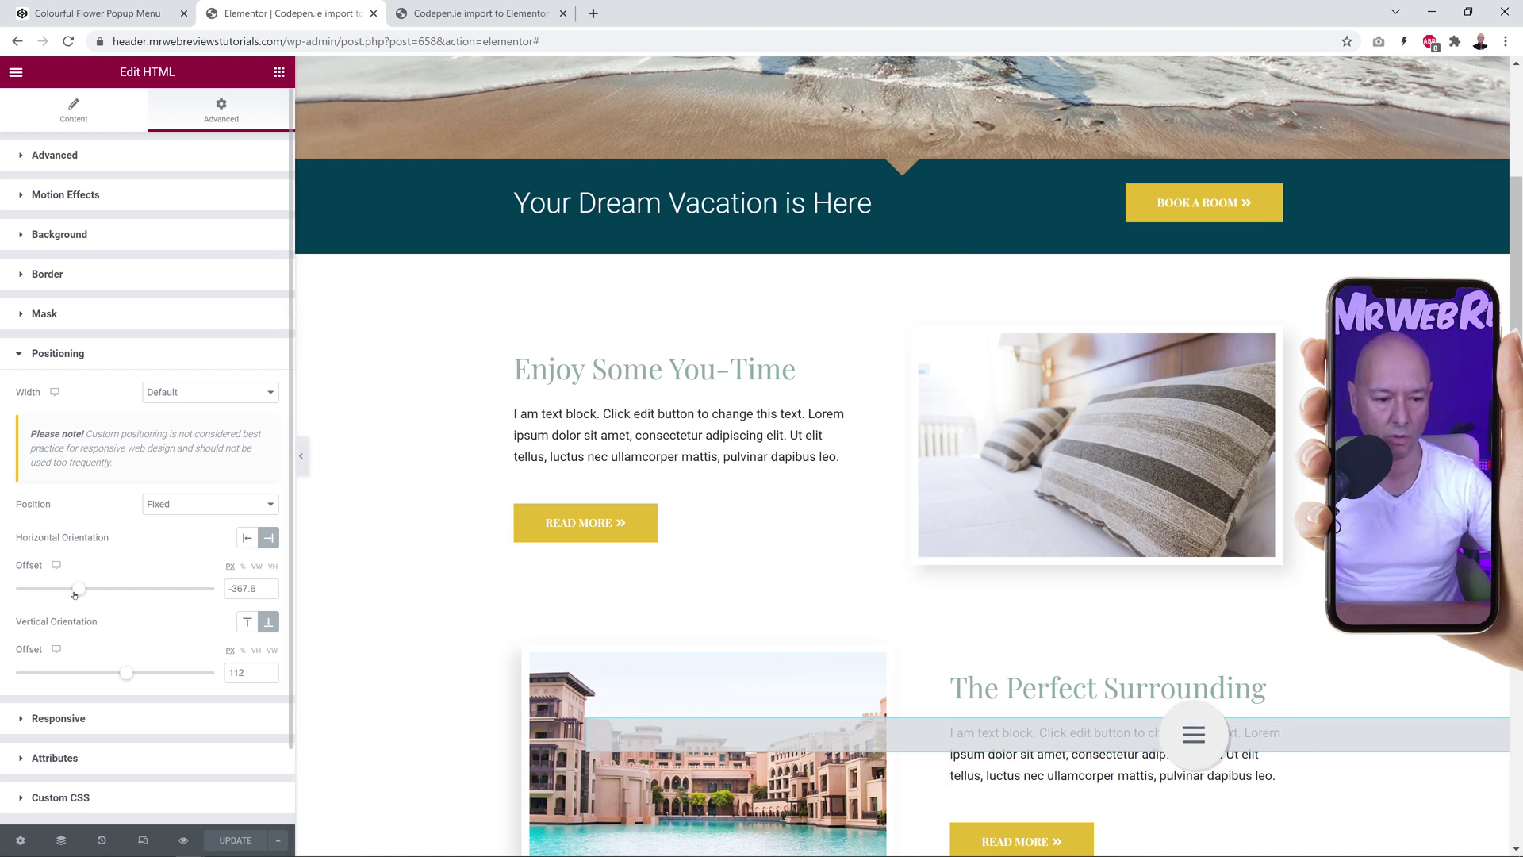
left_click_drag(127, 678, 134, 681)
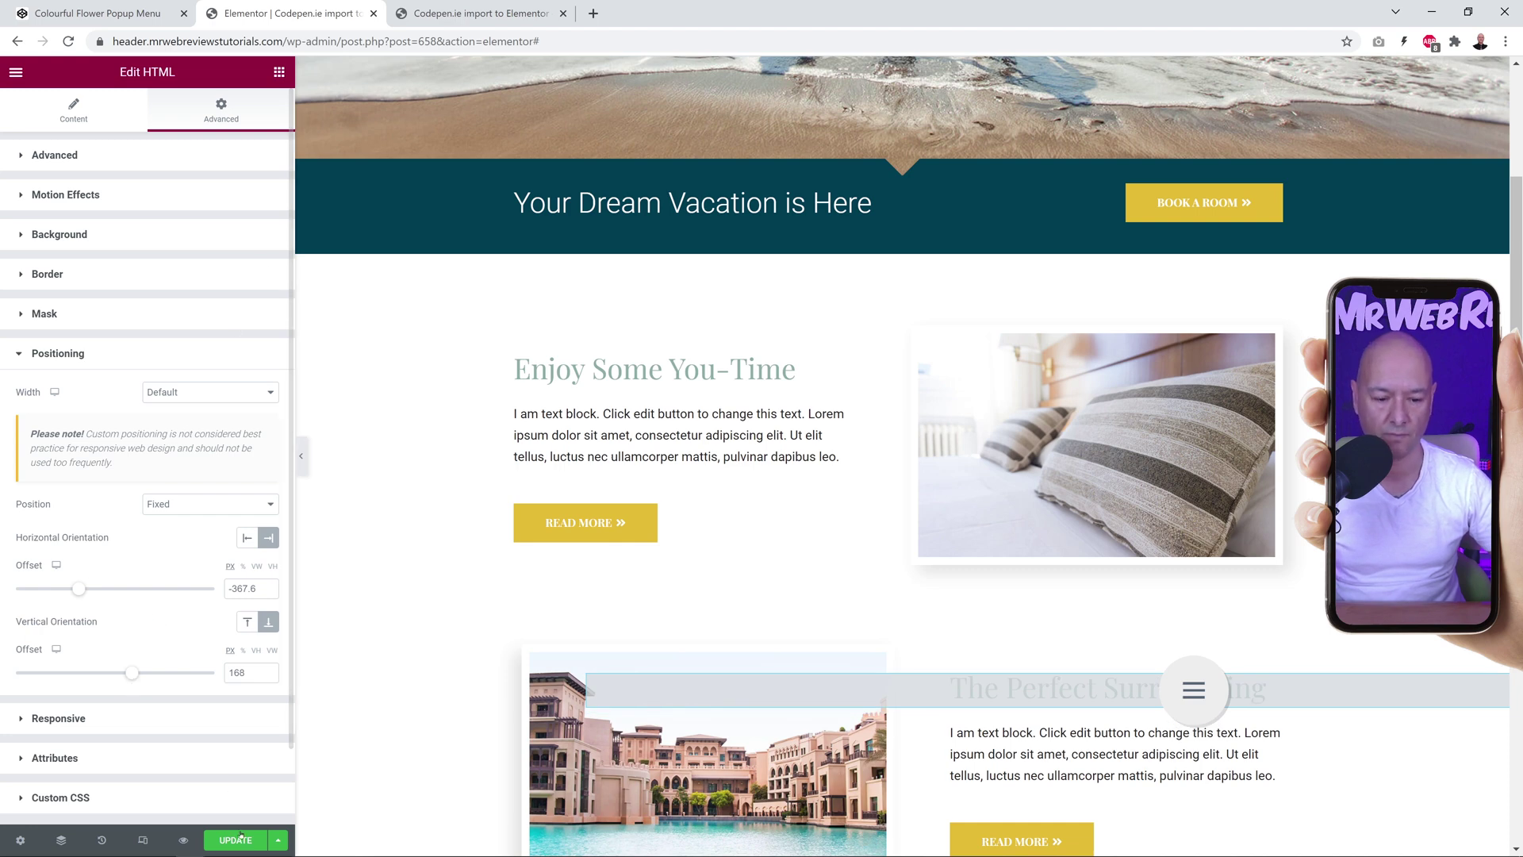
key("ctrl+s")
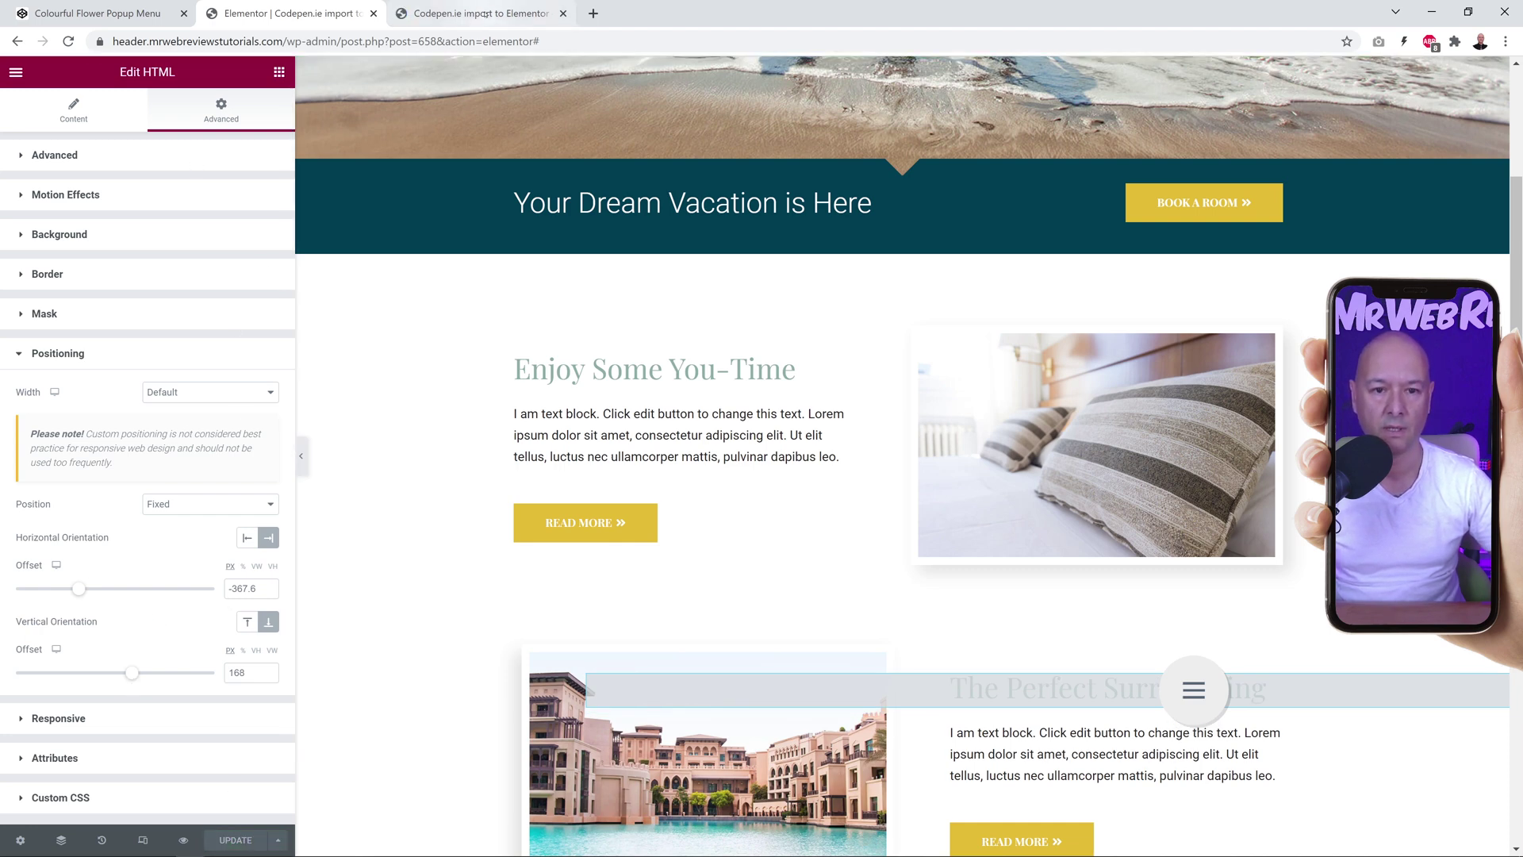
- In the page preview, expand the floating menu and check its position while moving down and up the page
left_click(481, 14)
left_click(1048, 696)
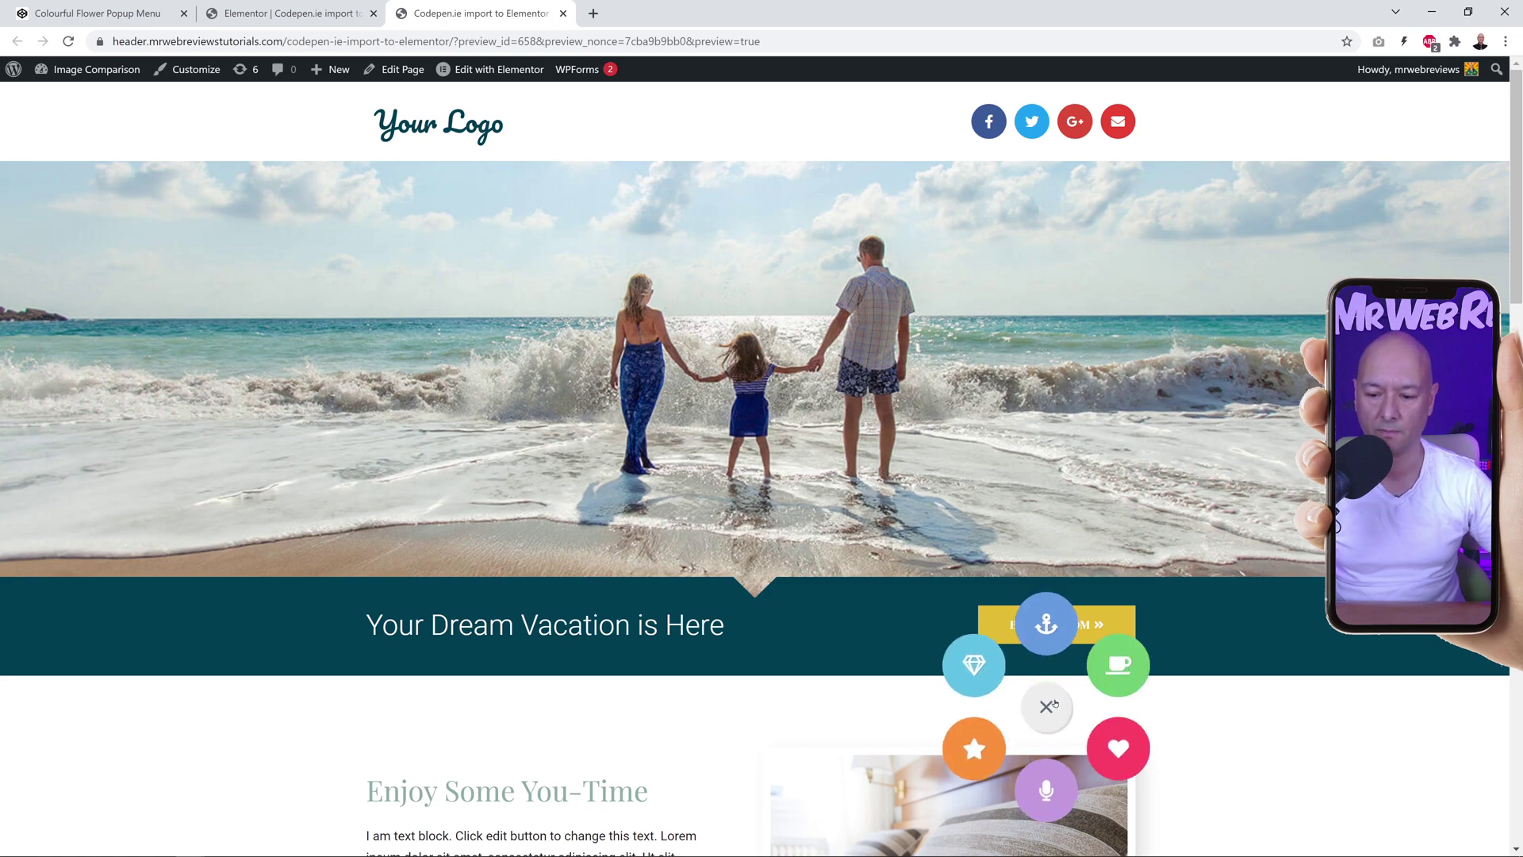
scroll(735, 521, "down", 20)
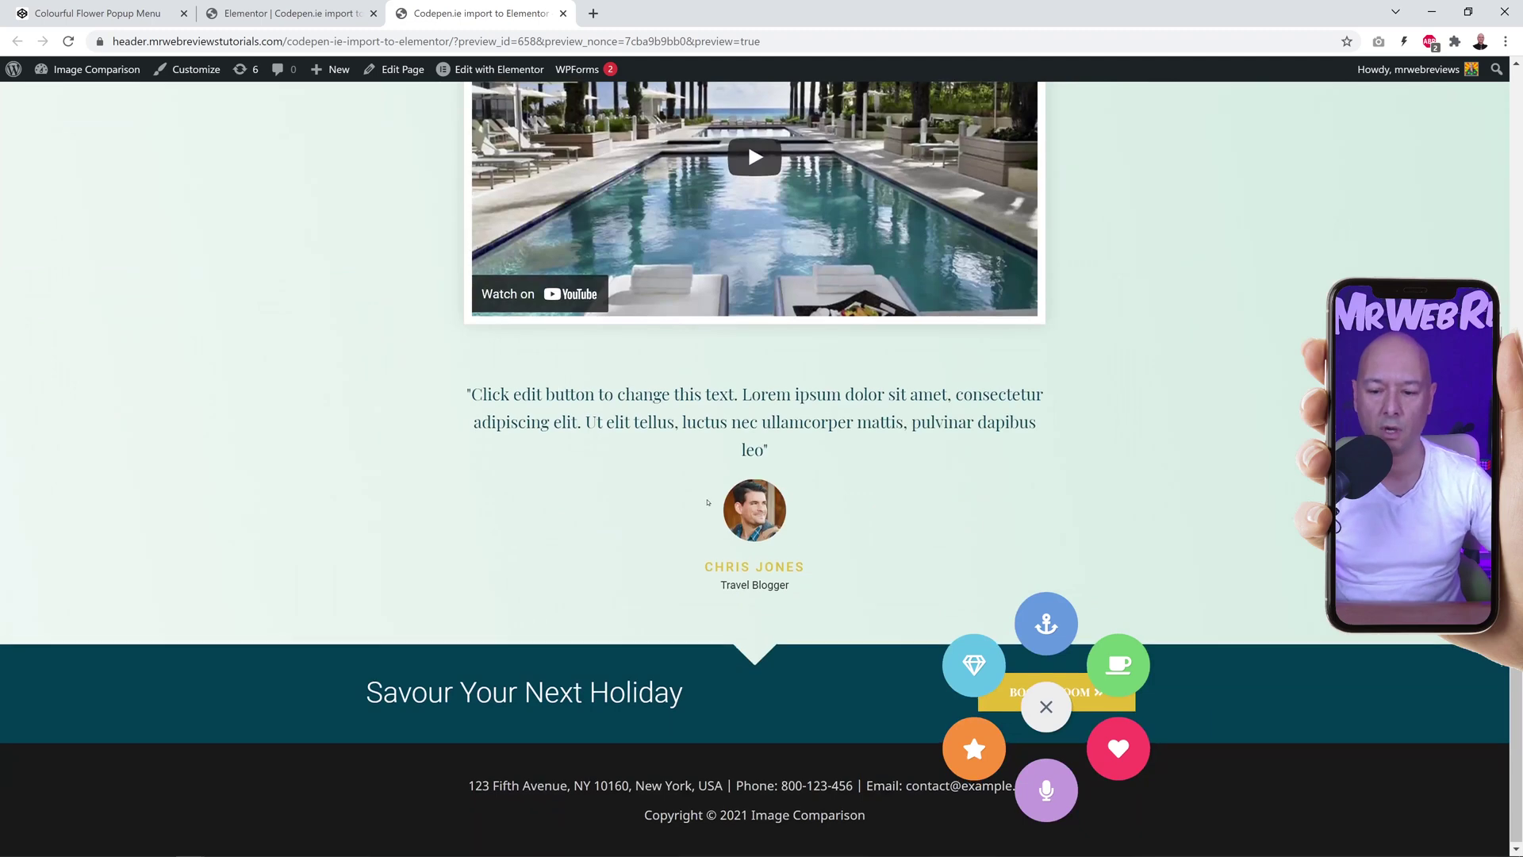
scroll(714, 502, "up", 15)
scroll(716, 503, "down", 3)
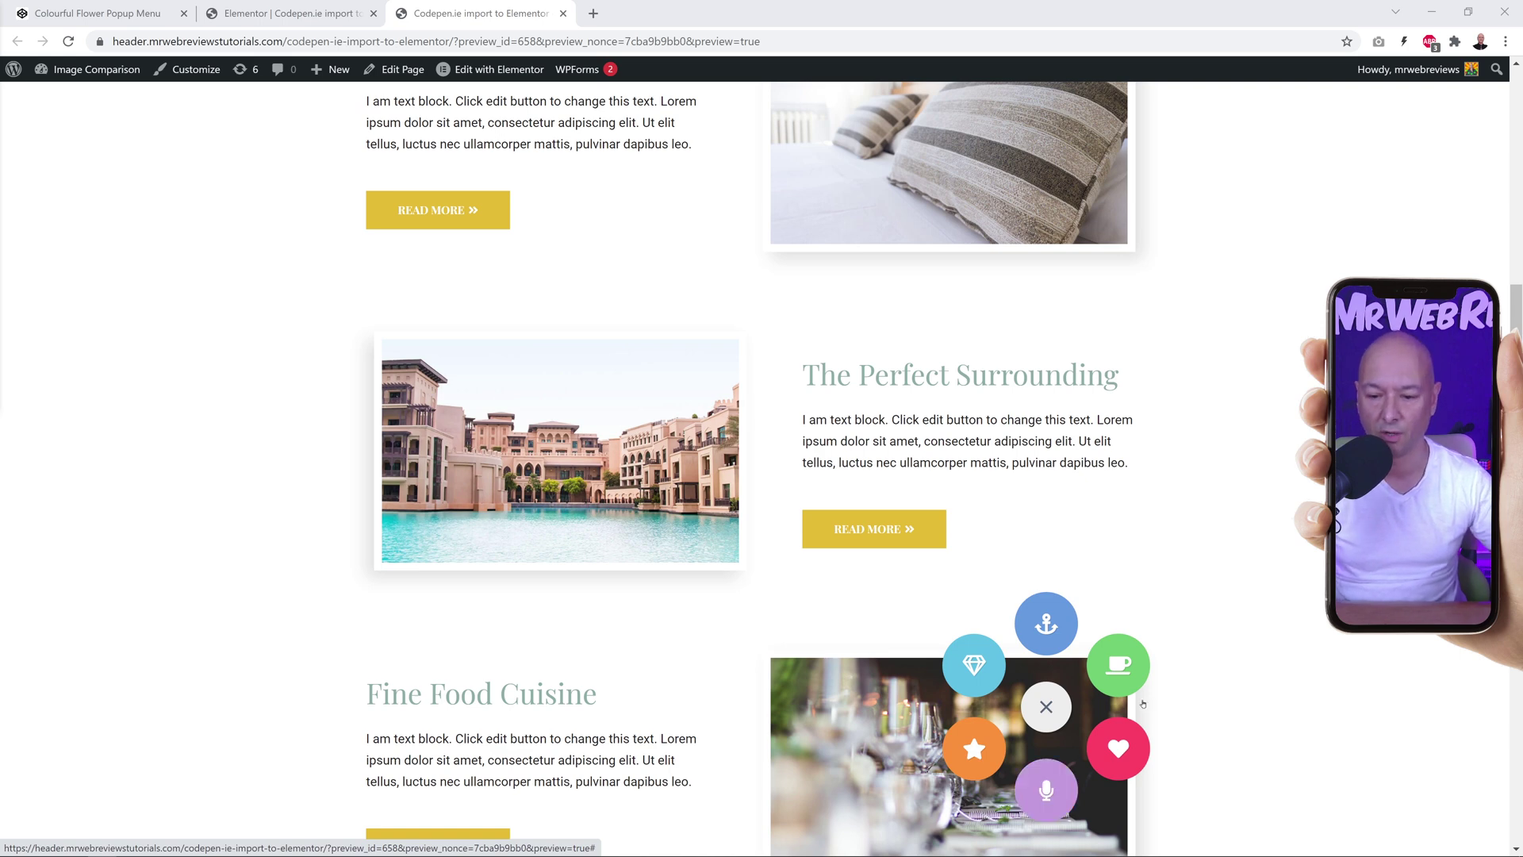
- Back in the Elementor editor, examine the href values of the menu-item links at the end of the HTML code
left_click(314, 16)
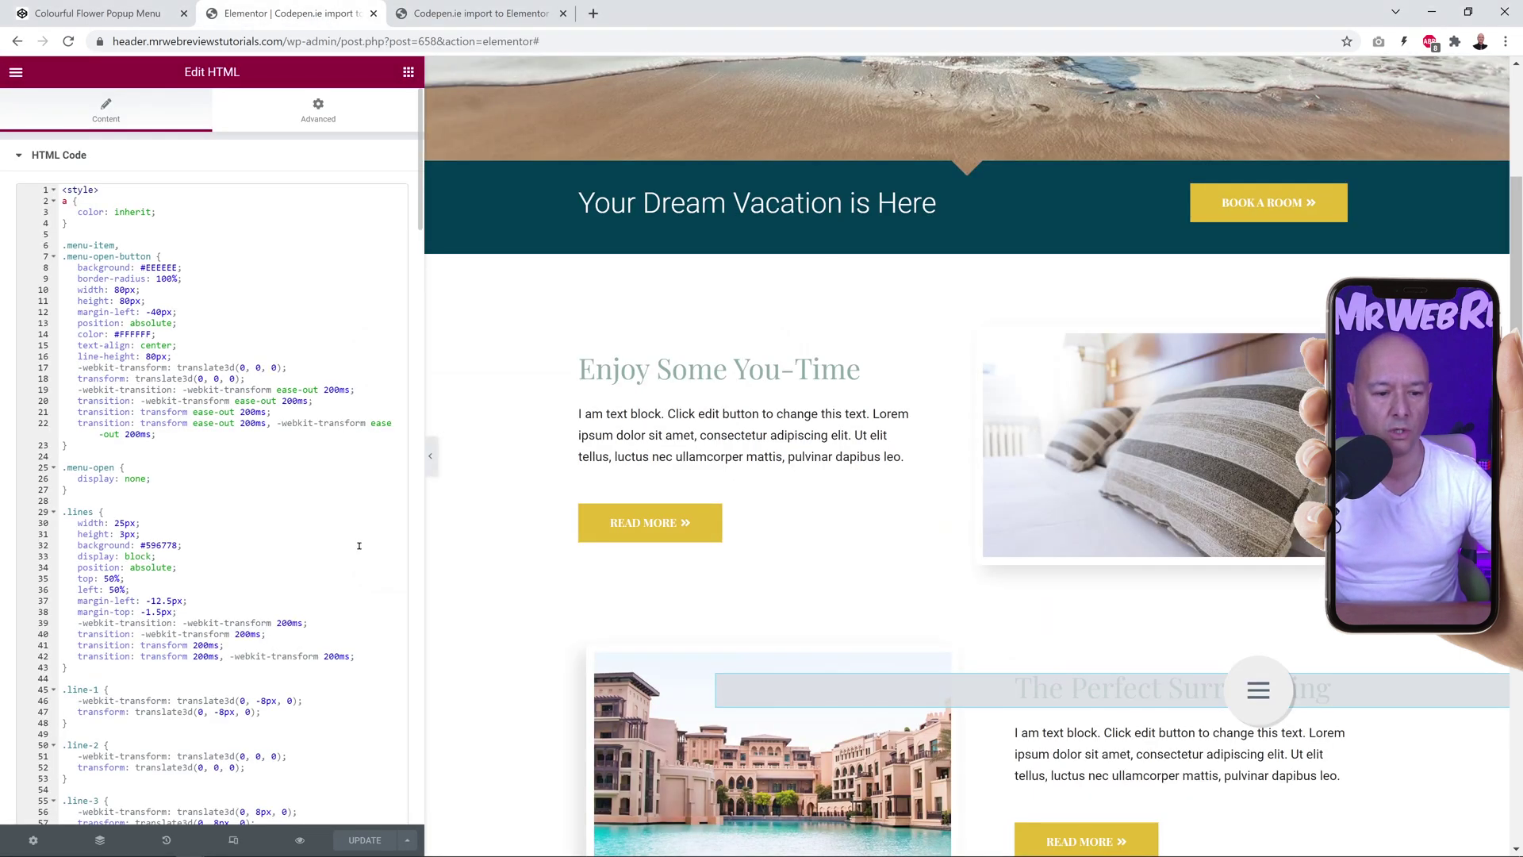
scroll(167, 327, "down", 20)
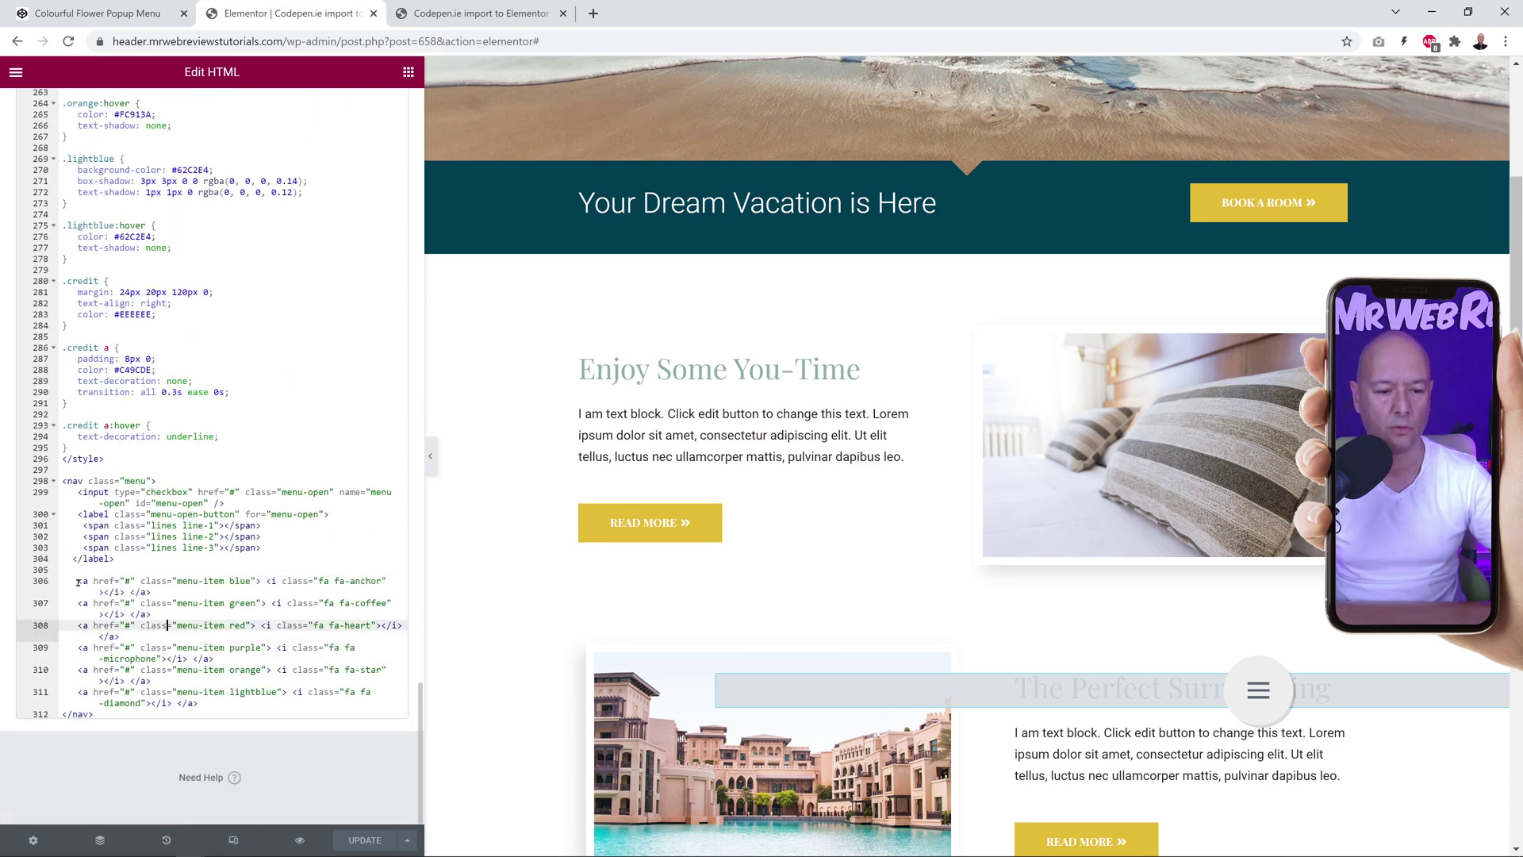
left_click_drag(77, 581, 133, 581)
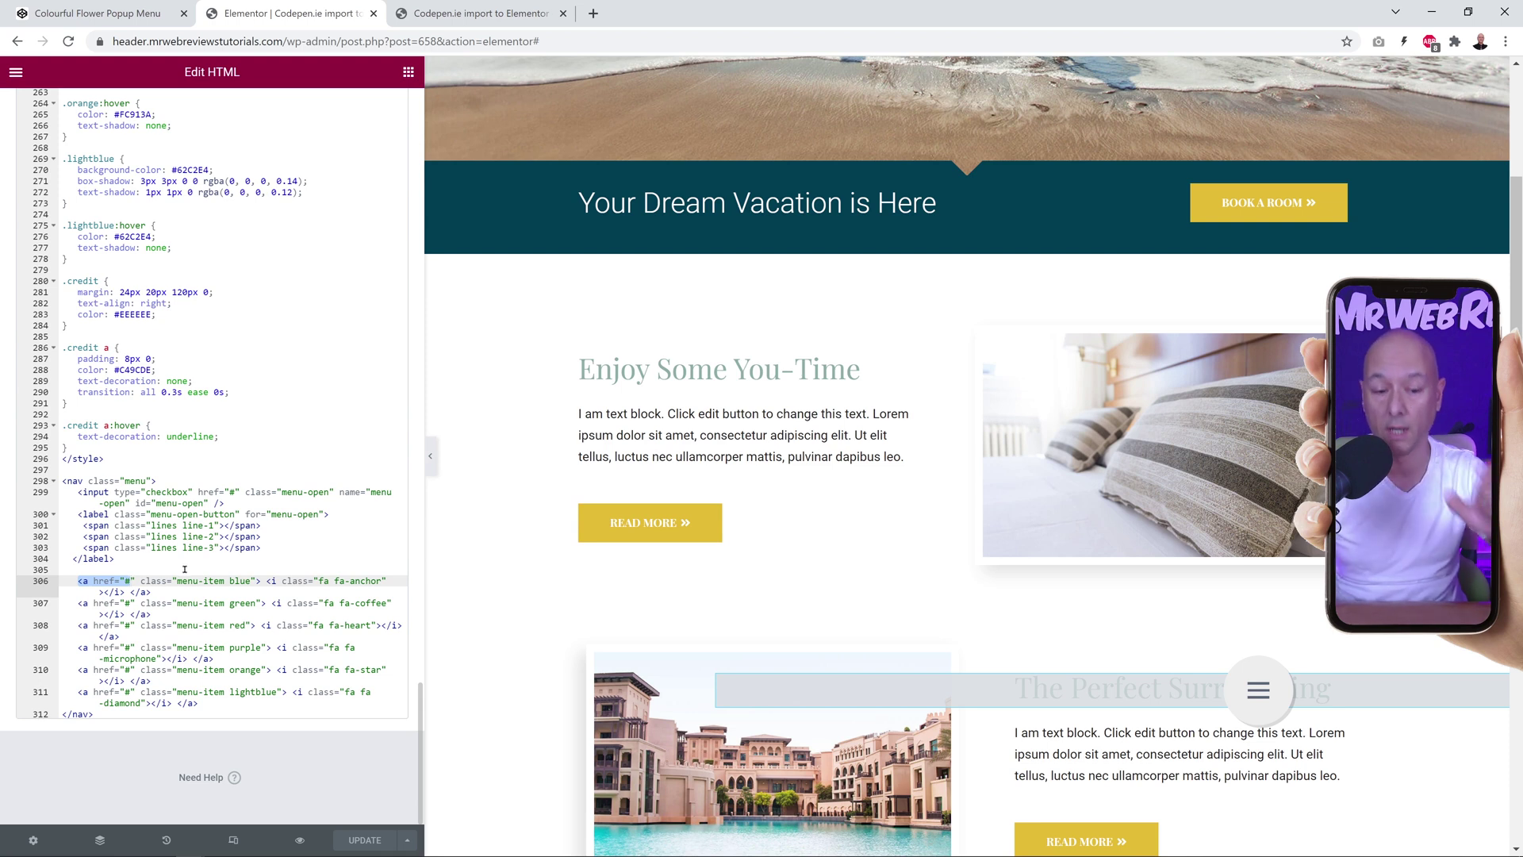
left_click(145, 604)
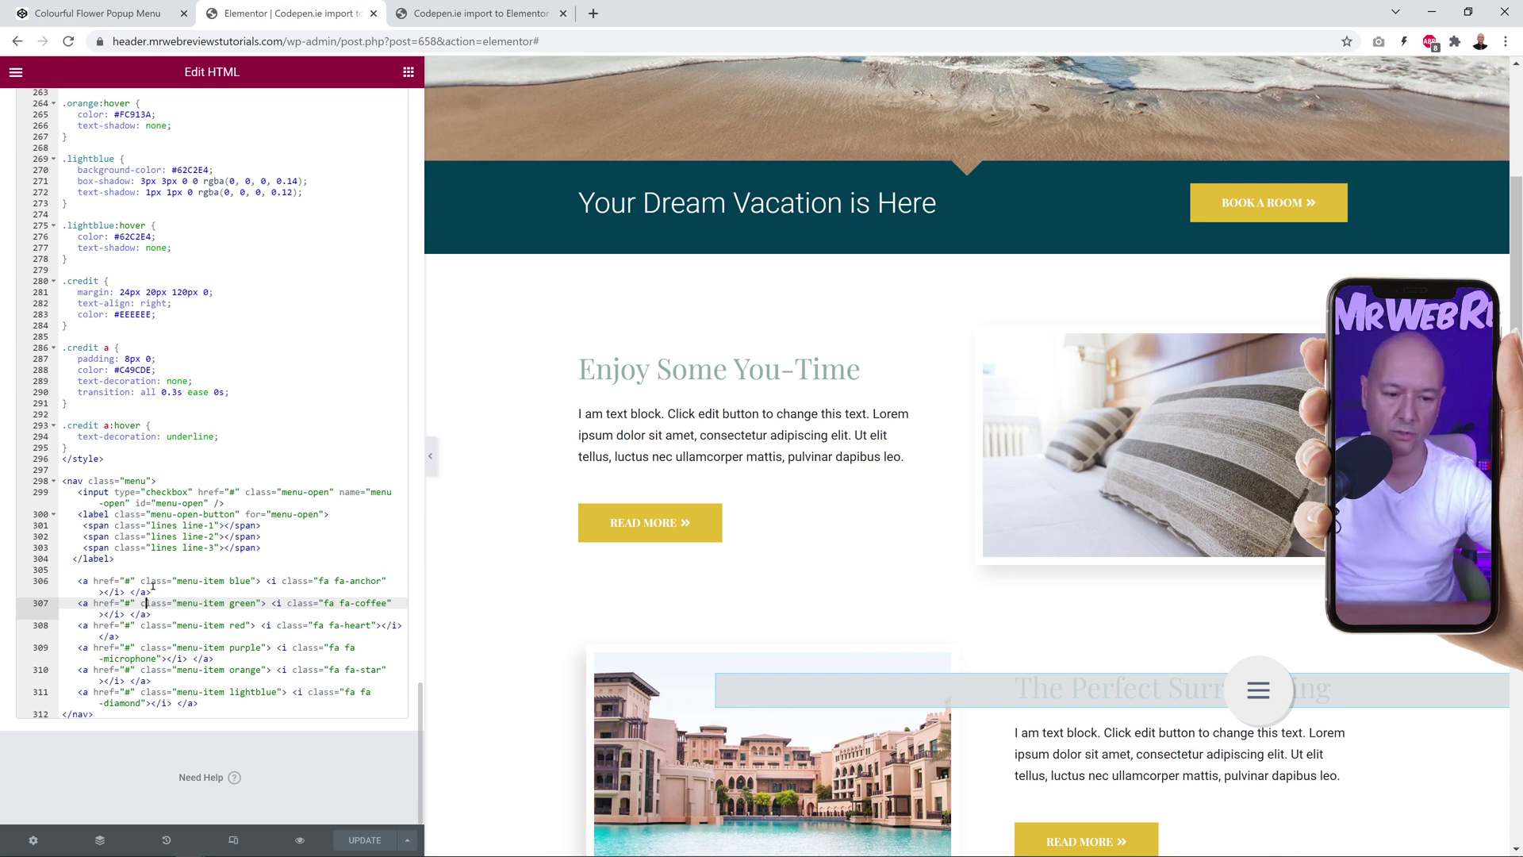
double_click(124, 581)
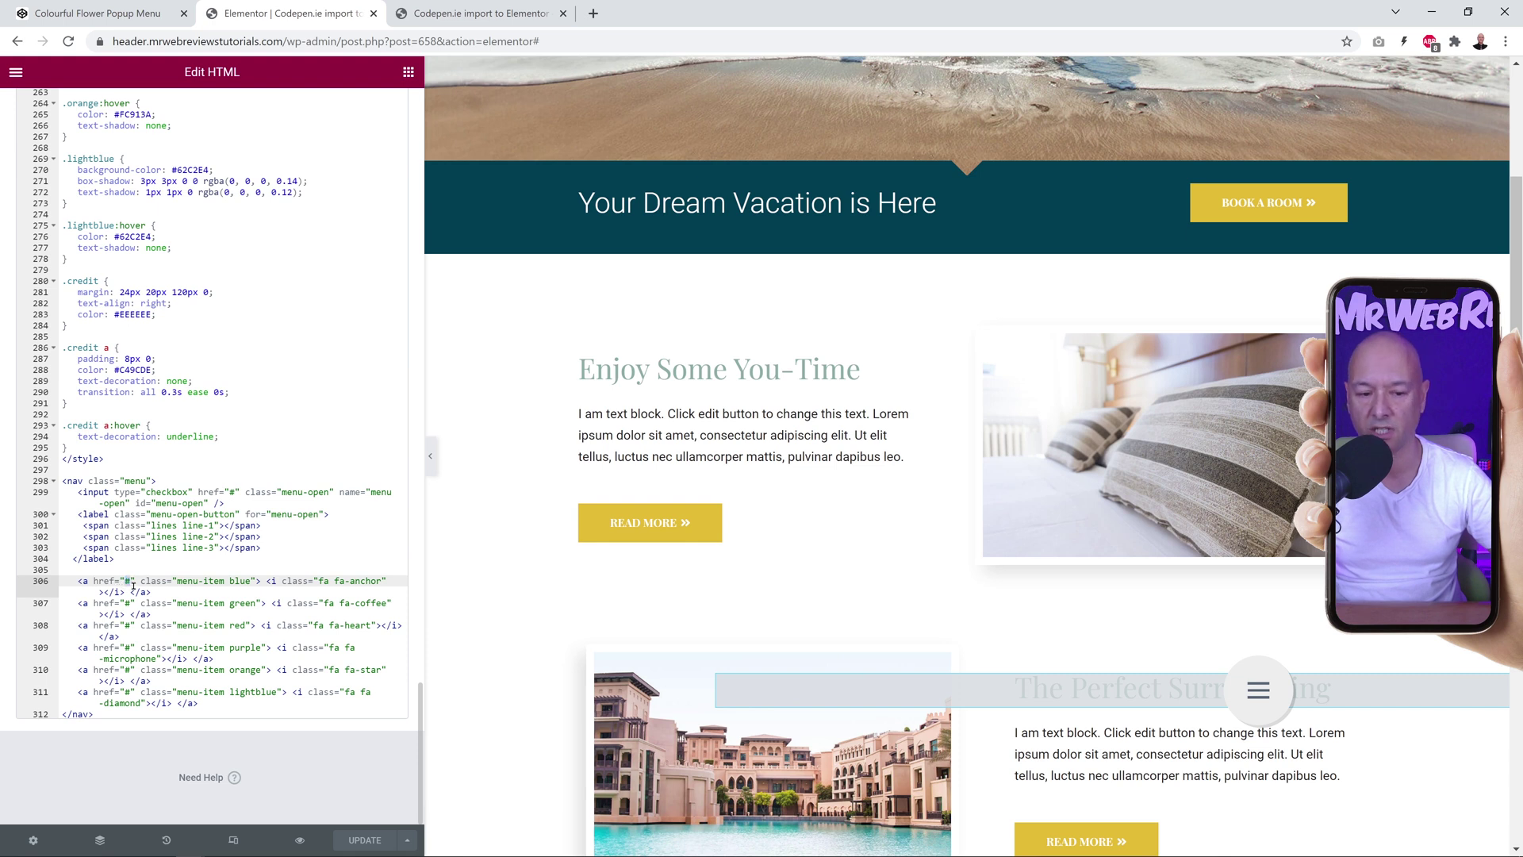
left_click(246, 603)
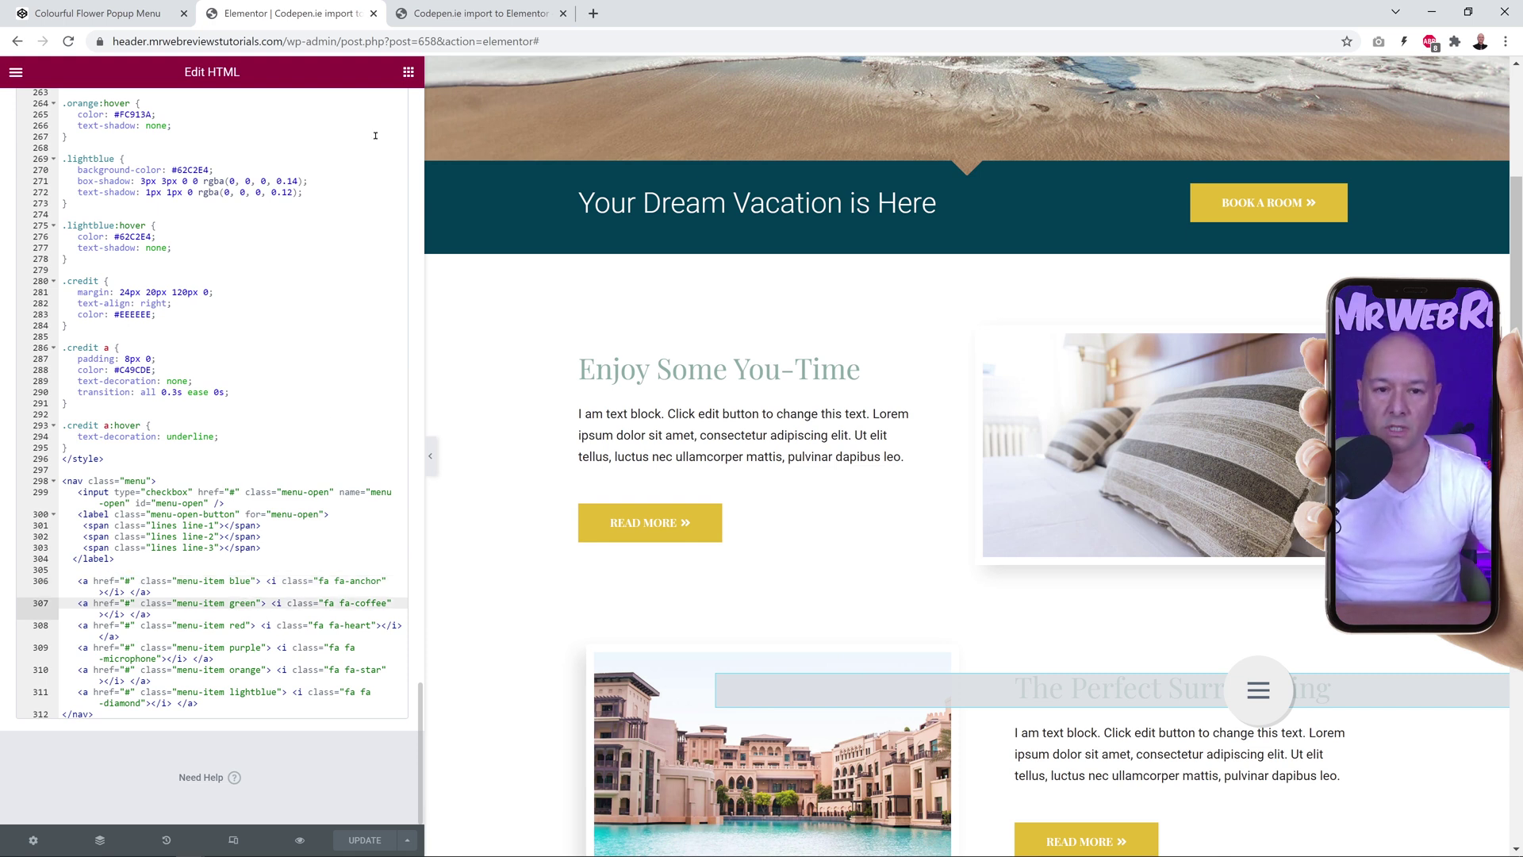
- Expand the floating menu in the page preview to check its anchor item, and return to the Elementor editor
left_click(468, 14)
left_click(1067, 710)
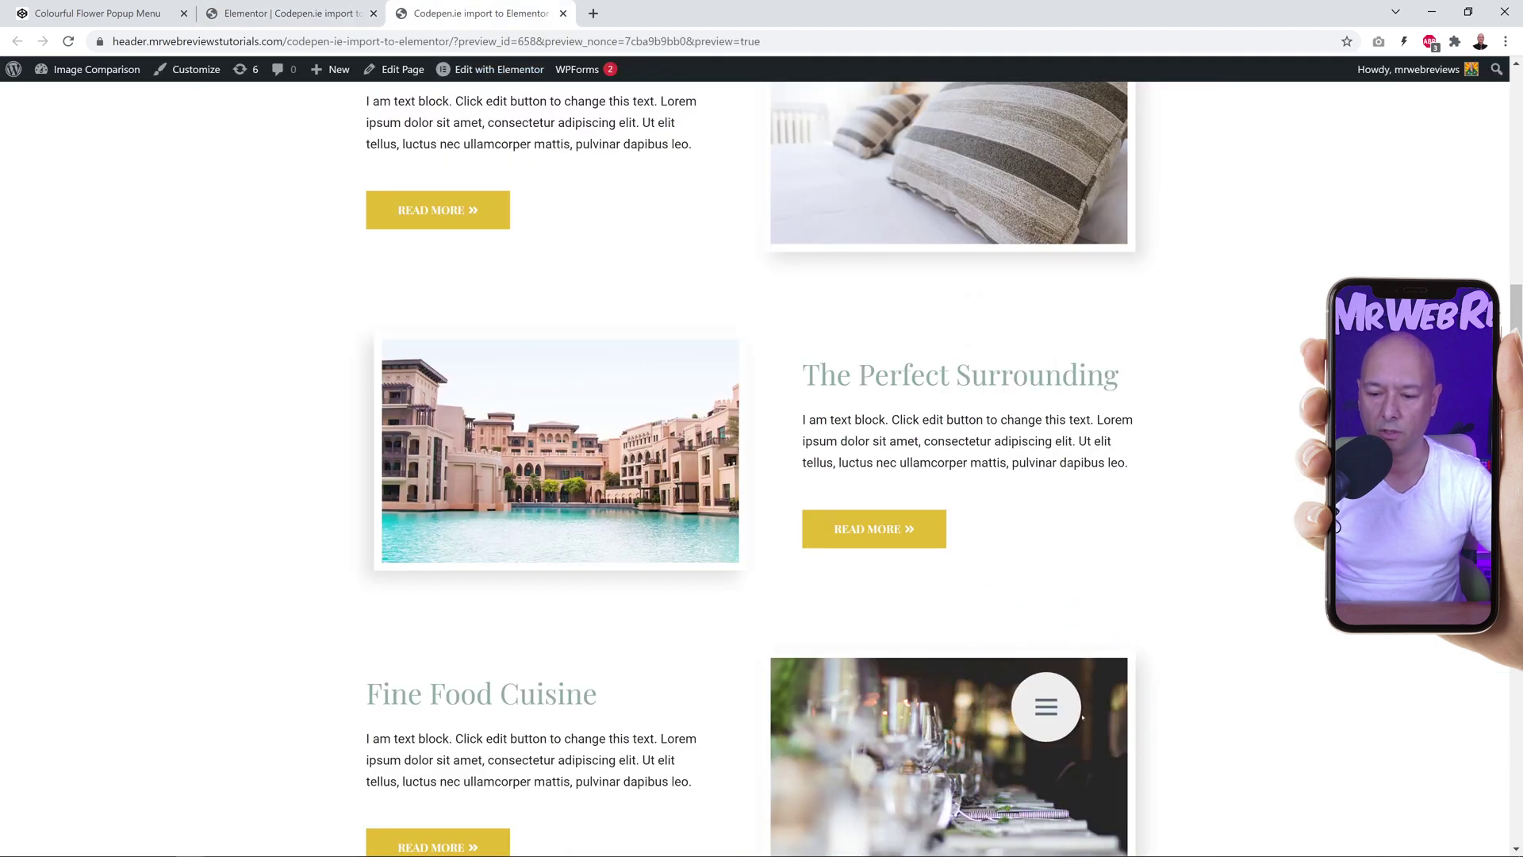
left_click(1043, 724)
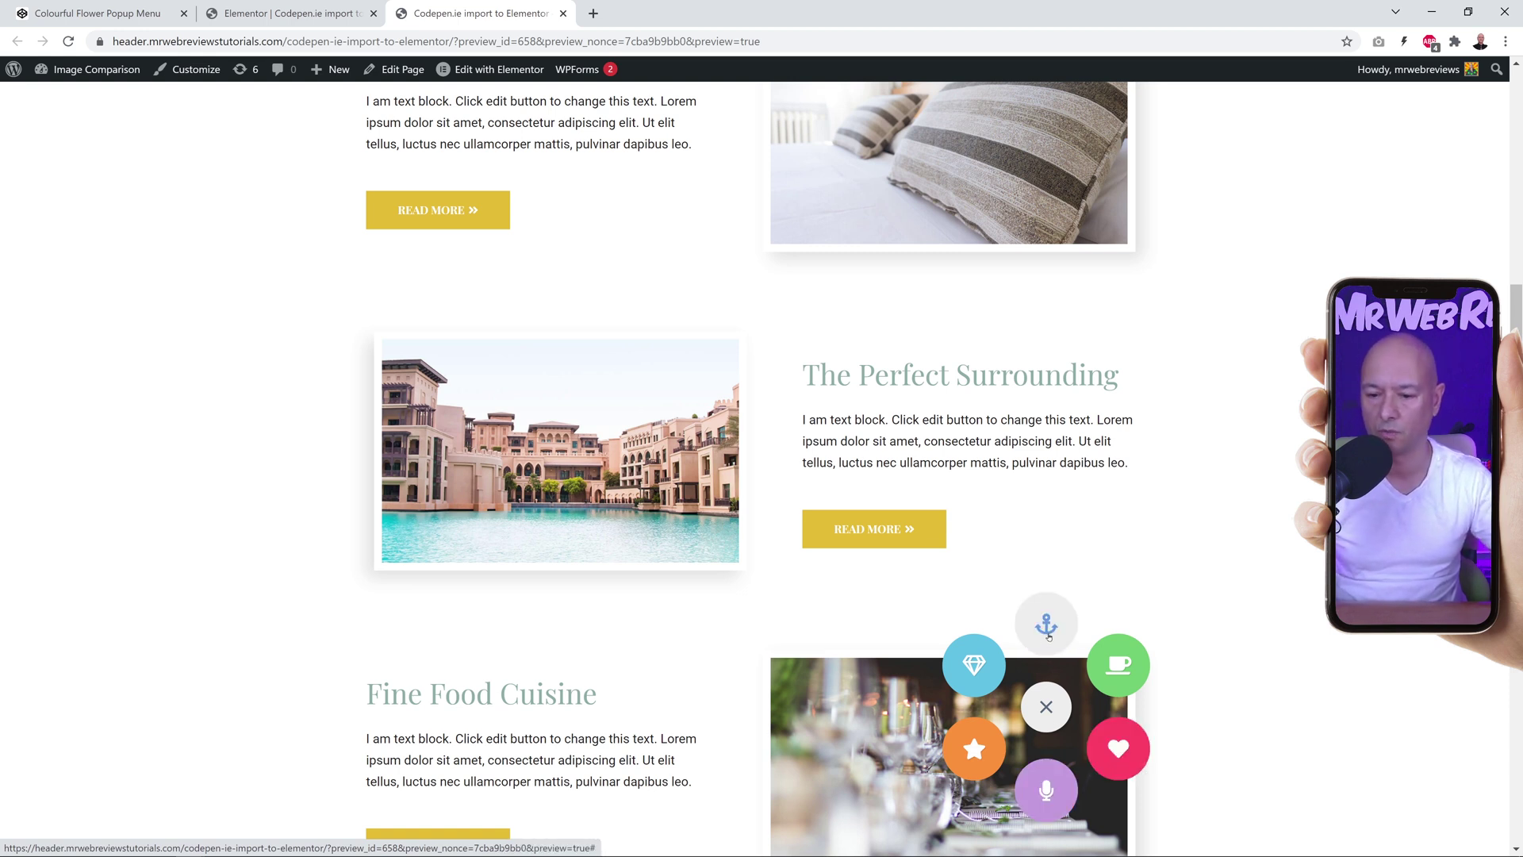
left_click(290, 14)
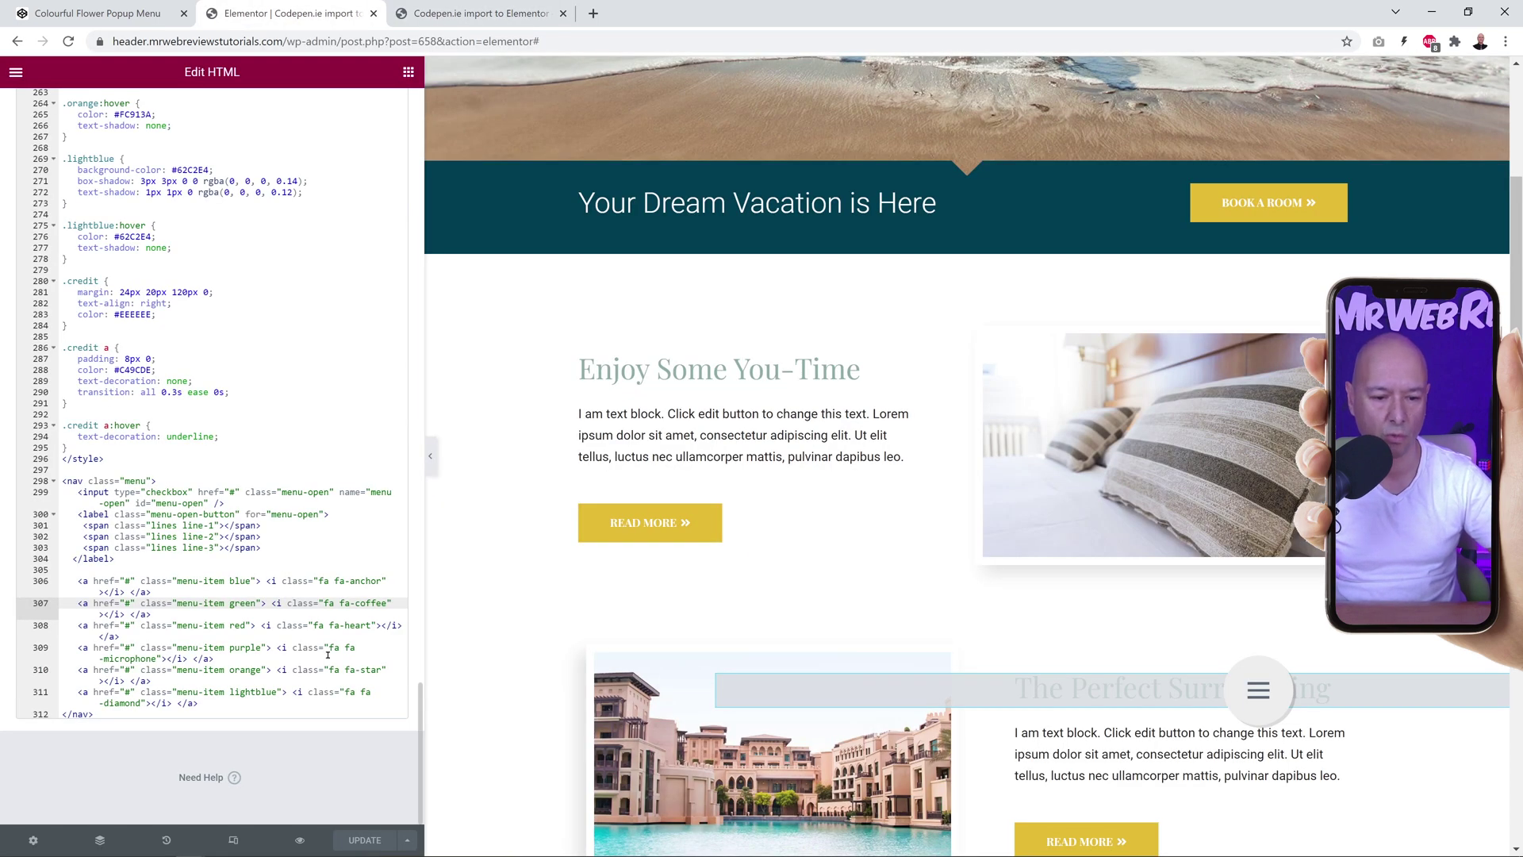
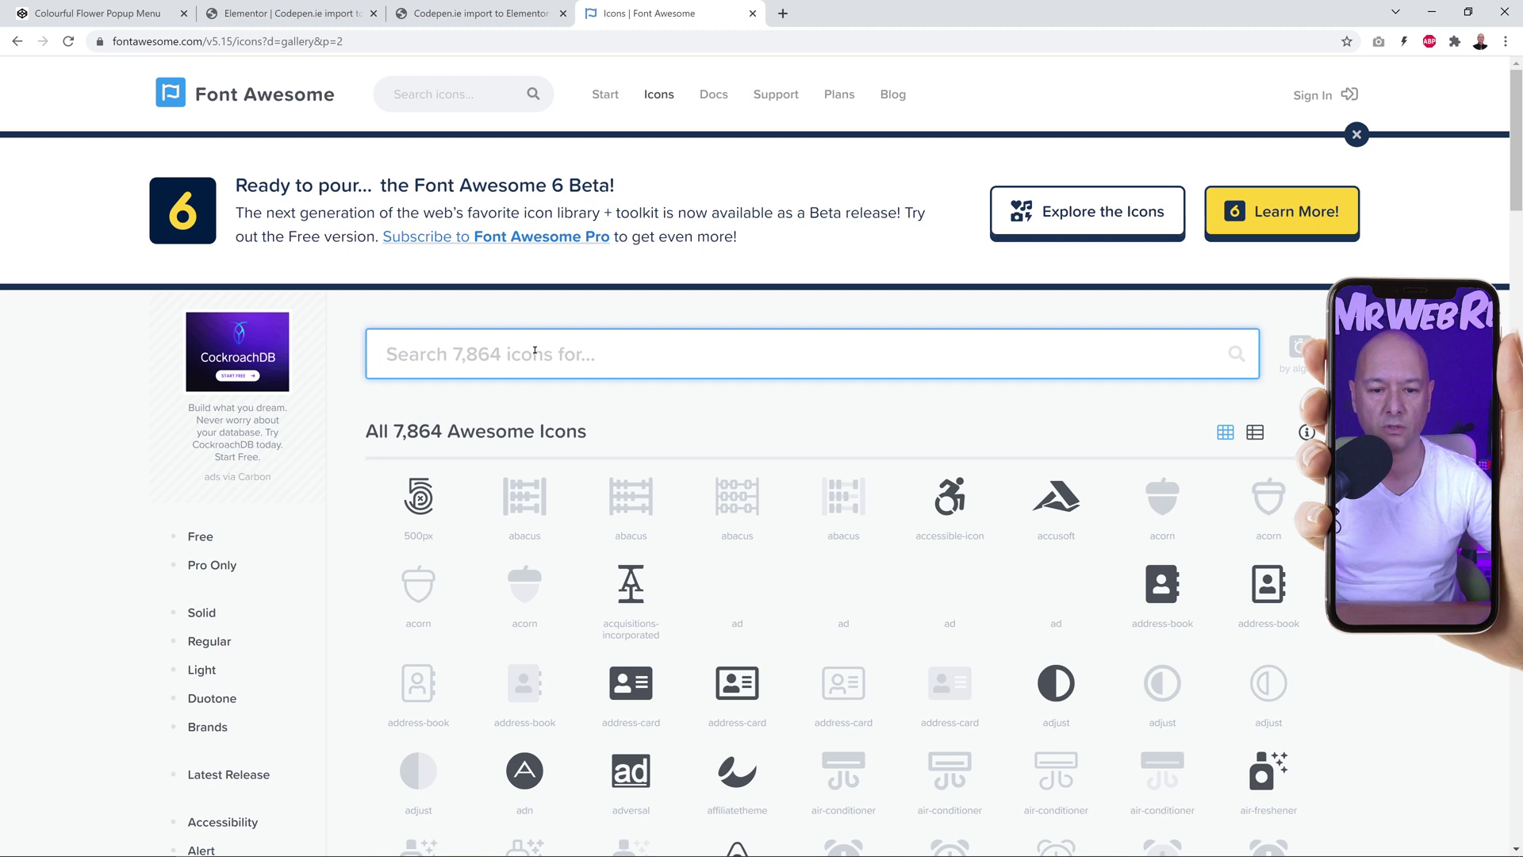
- On Font Awesome, search for the facebook icons, open facebook-f and copy only its class names "fab fa-facebook-f"
type("facebook")
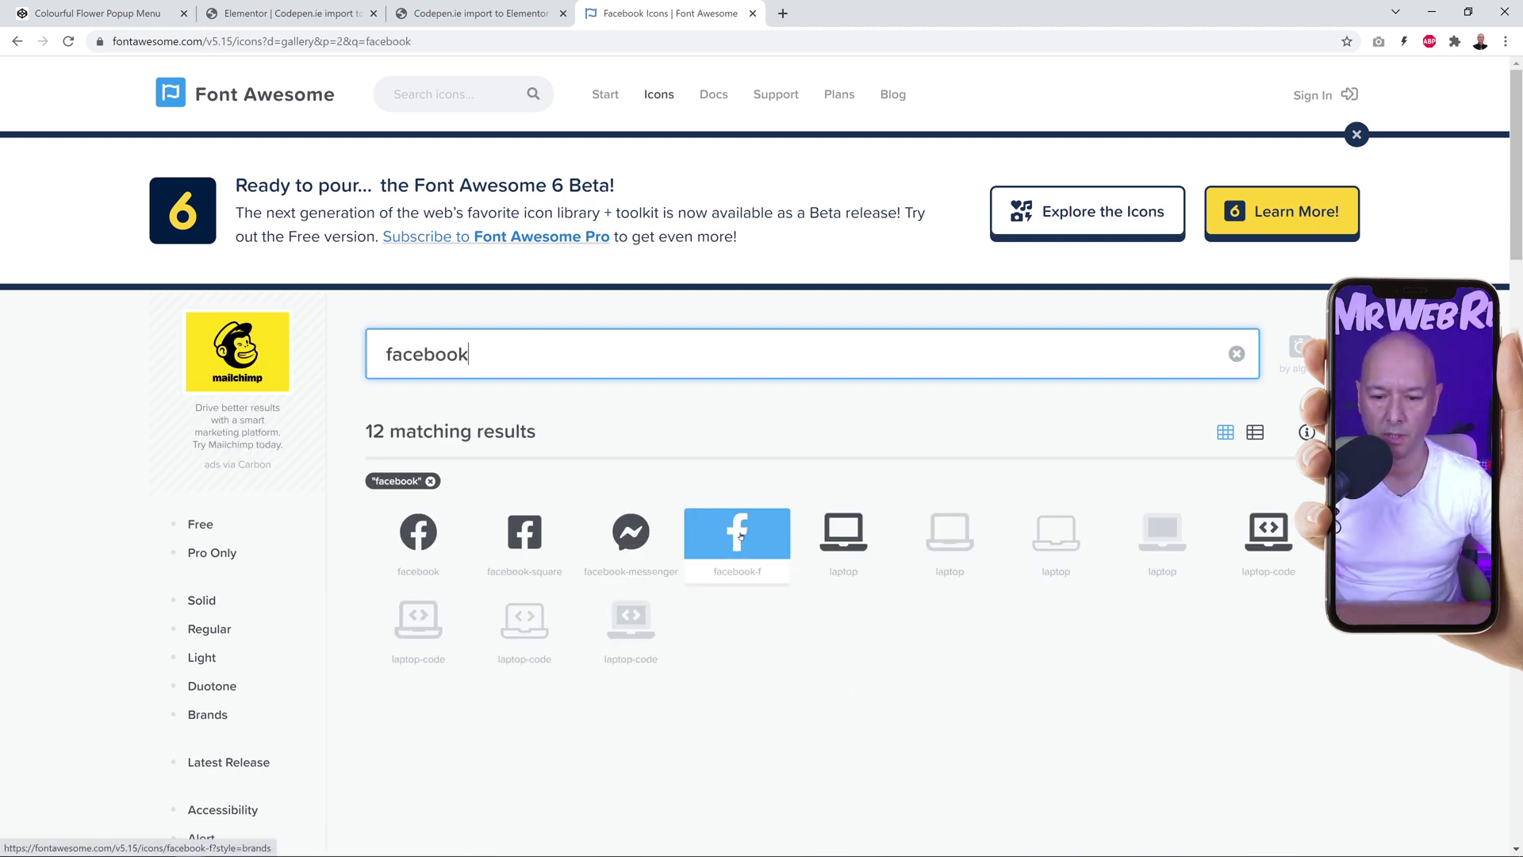
left_click(739, 536)
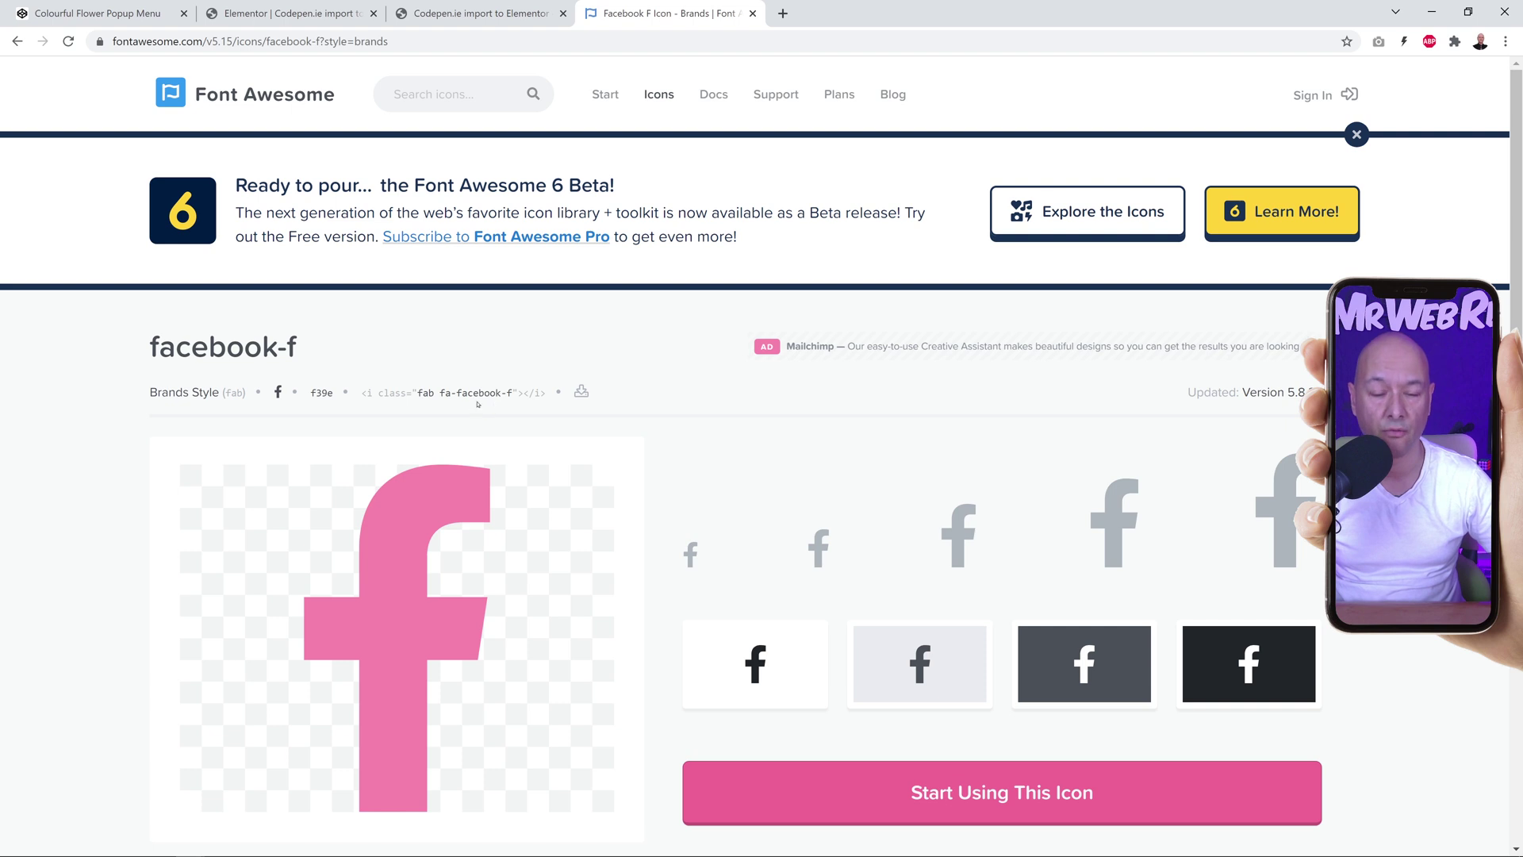
left_click_drag(418, 393, 510, 399)
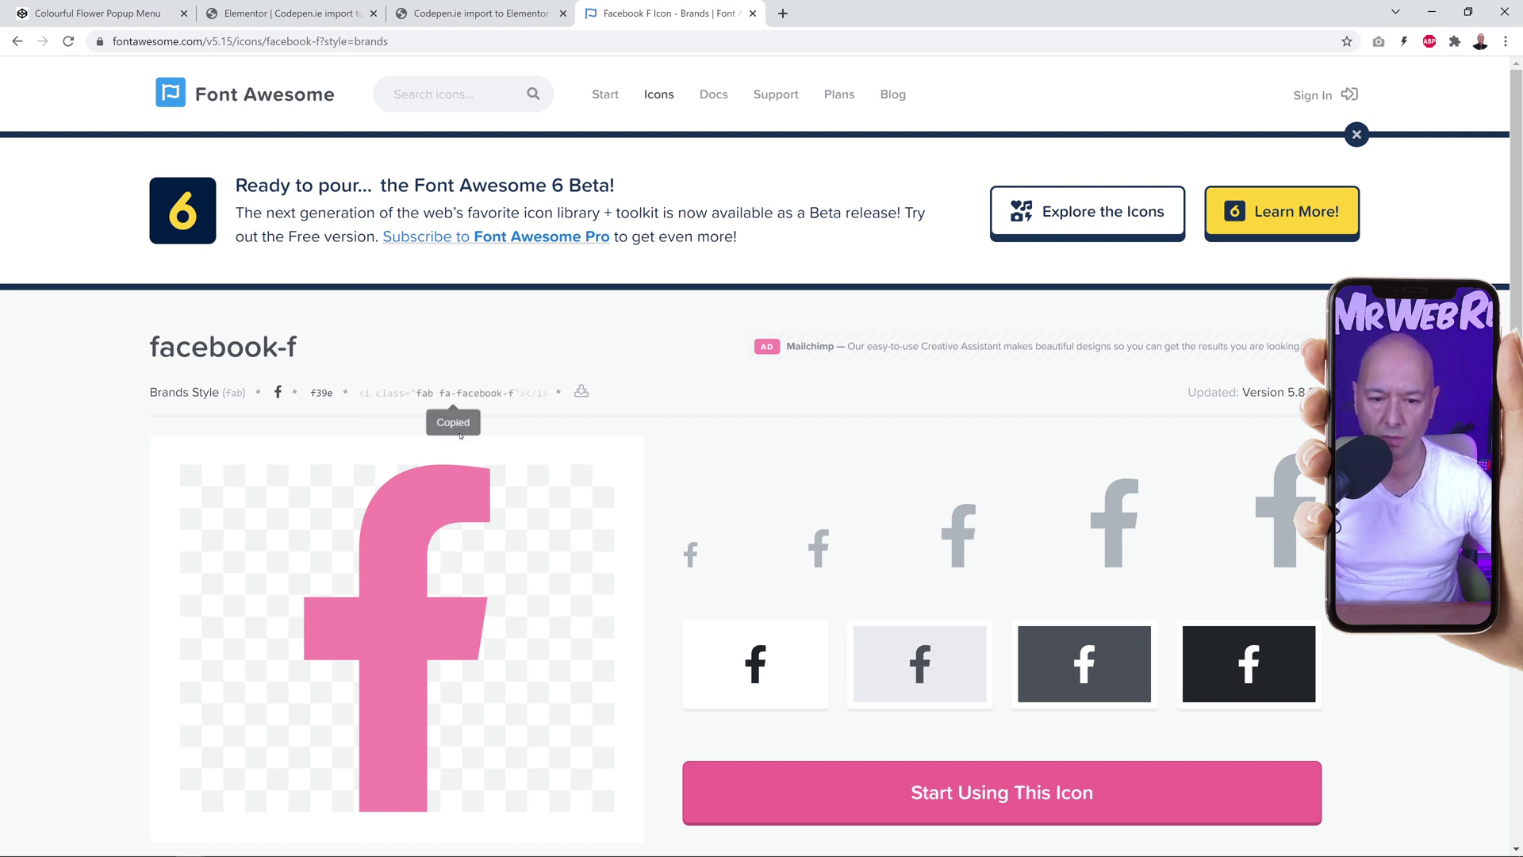
left_click(388, 41)
type("<i class=\"fab fa-facebook-f\"></i>")
left_click_drag(169, 41, 254, 41)
key("ctrl+c")
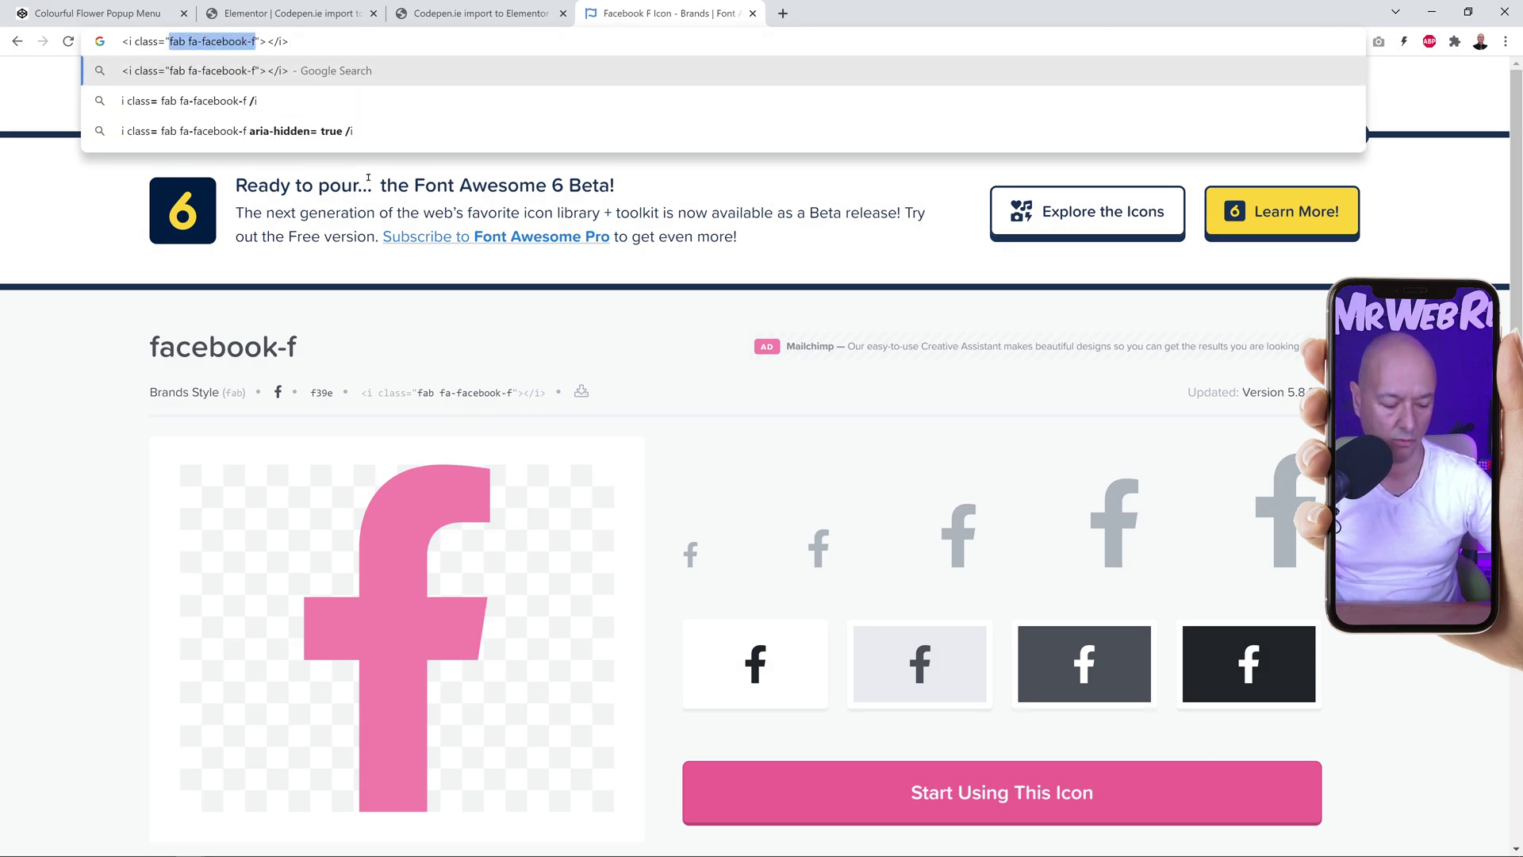
- In the Elementor HTML code, replace the blue menu item's icon class with "fab fa-facebook-f" and expand the menu to check it
left_click(293, 14)
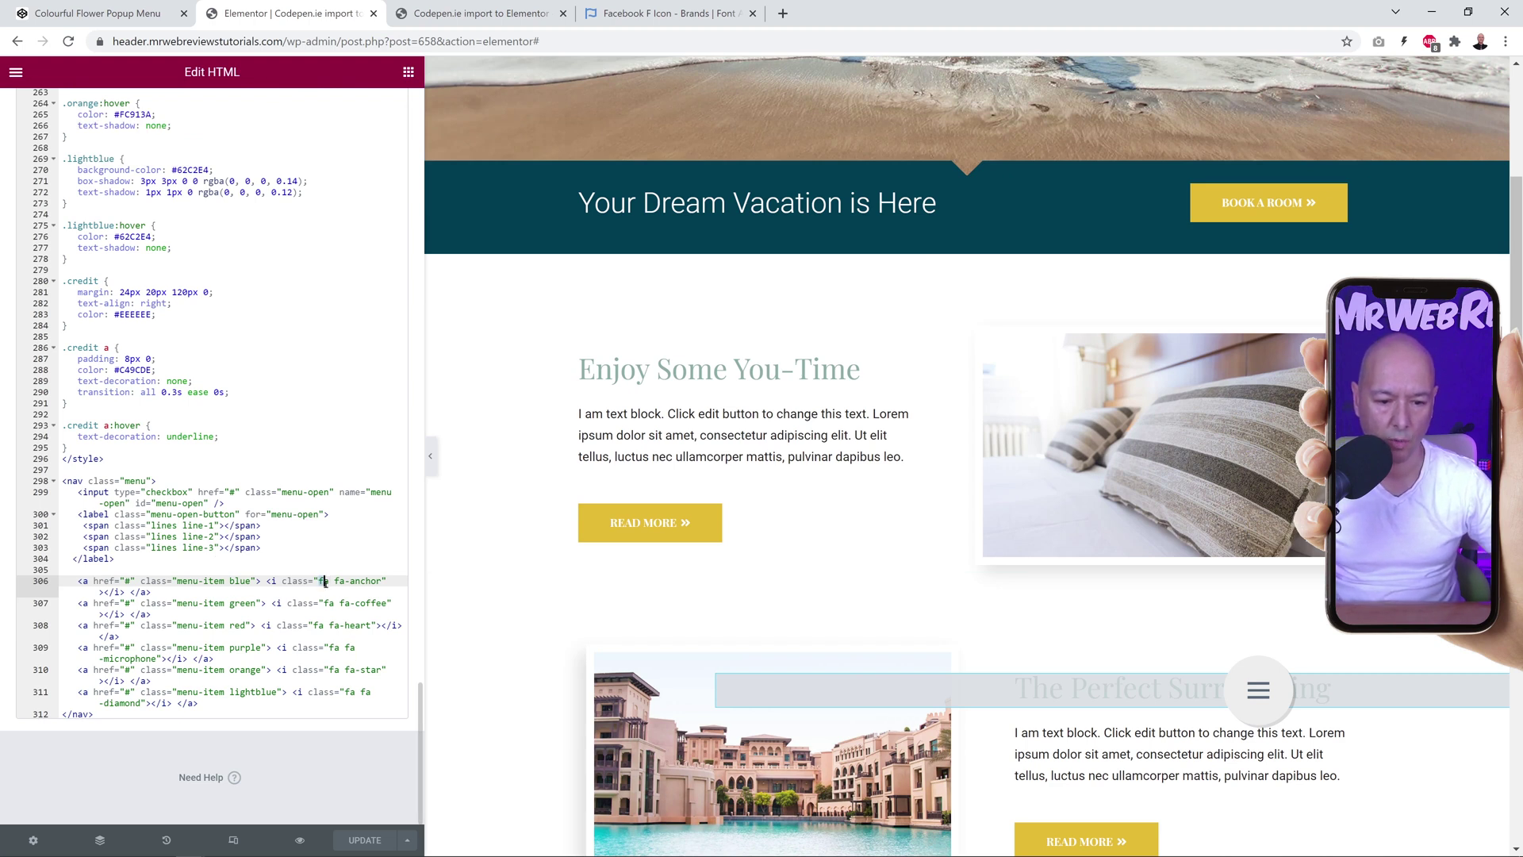
left_click_drag(324, 581, 361, 581)
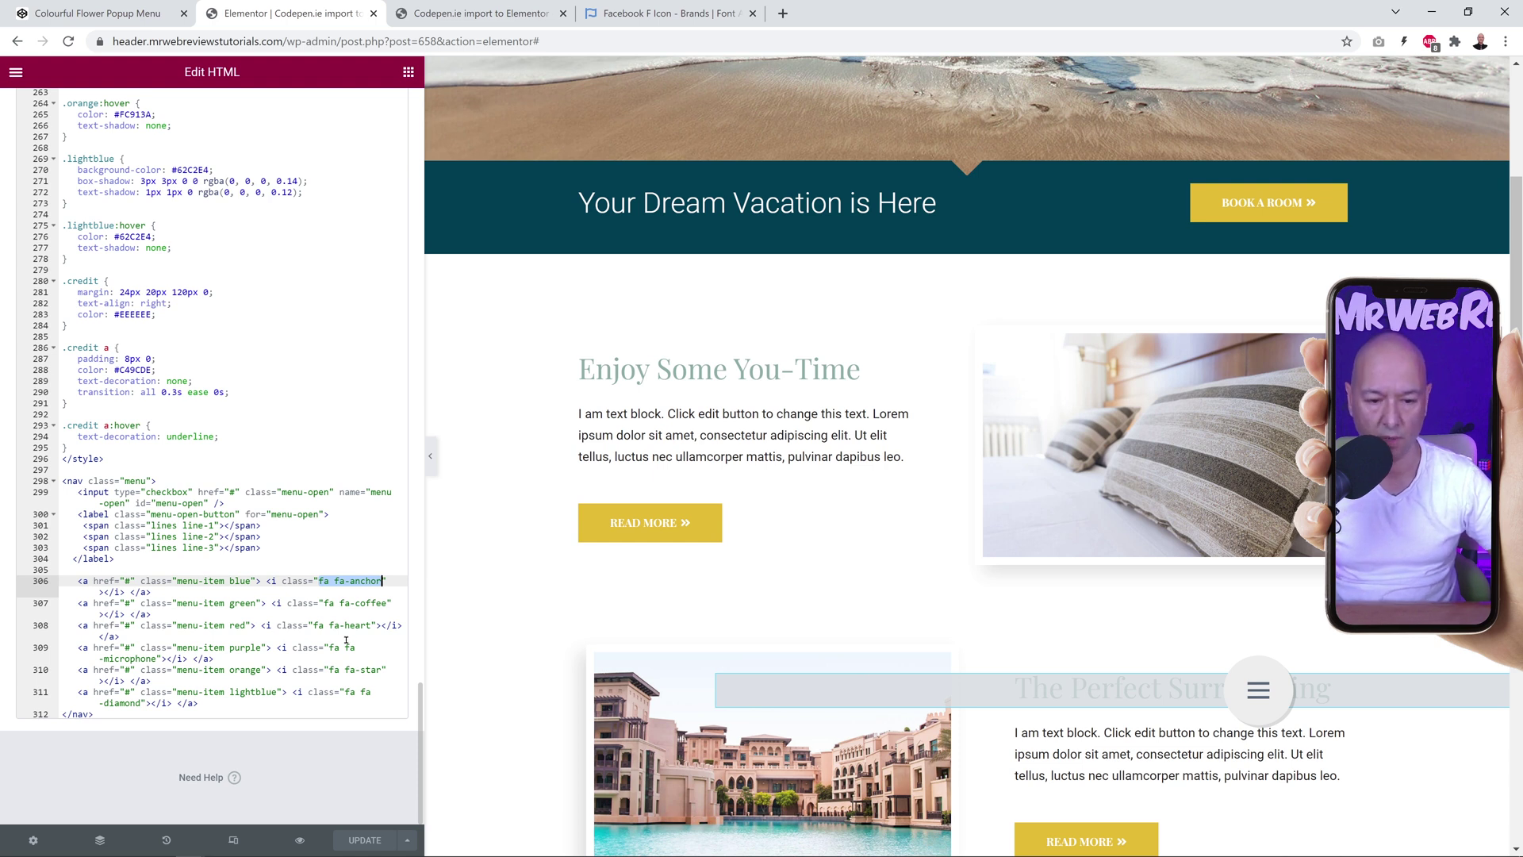
key("ctrl+v")
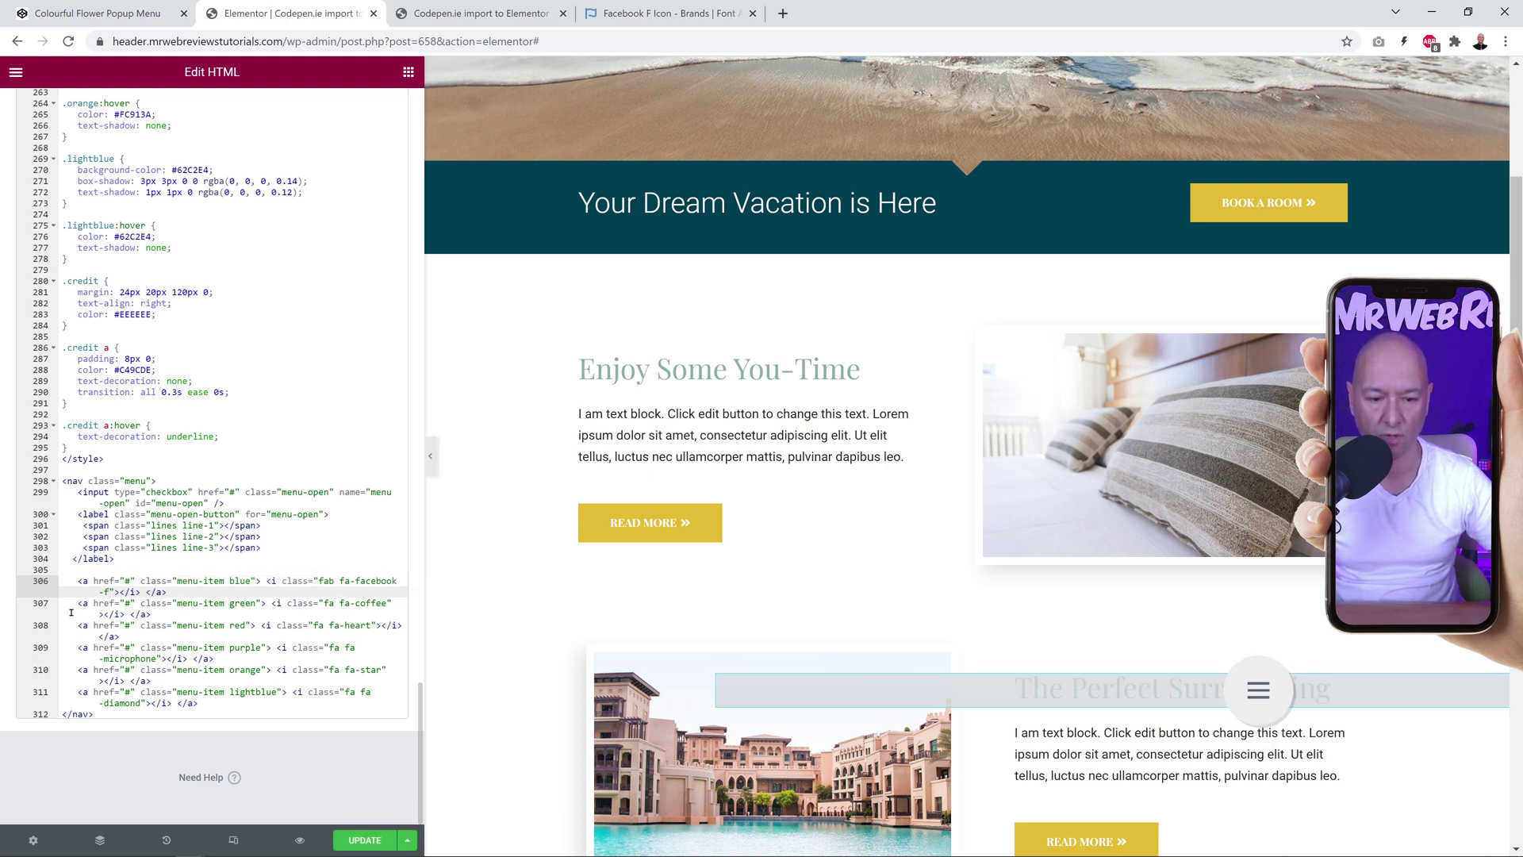
left_click(1257, 697)
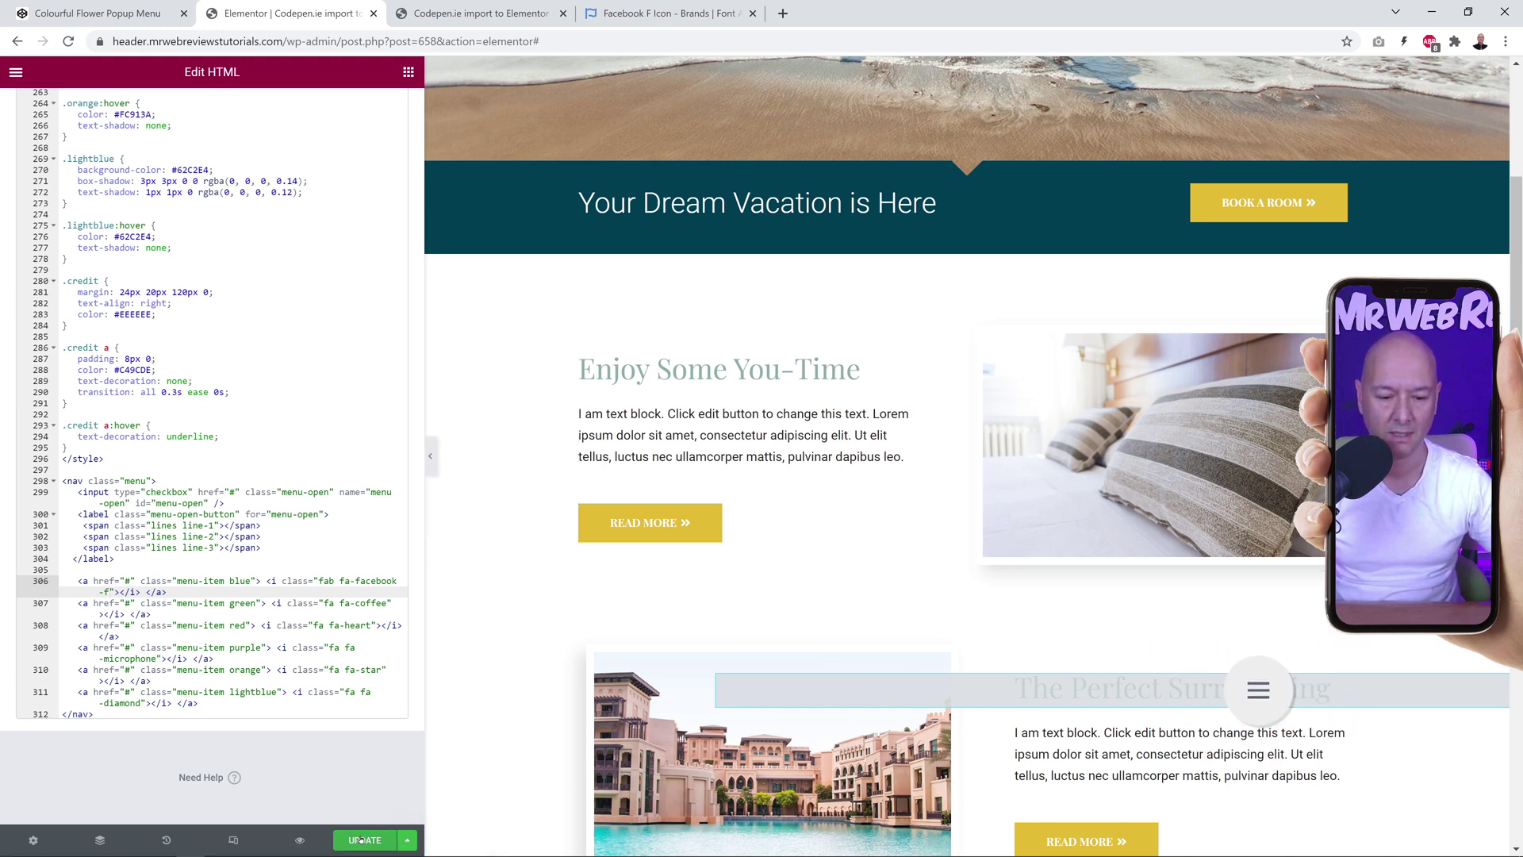
left_click(1258, 690)
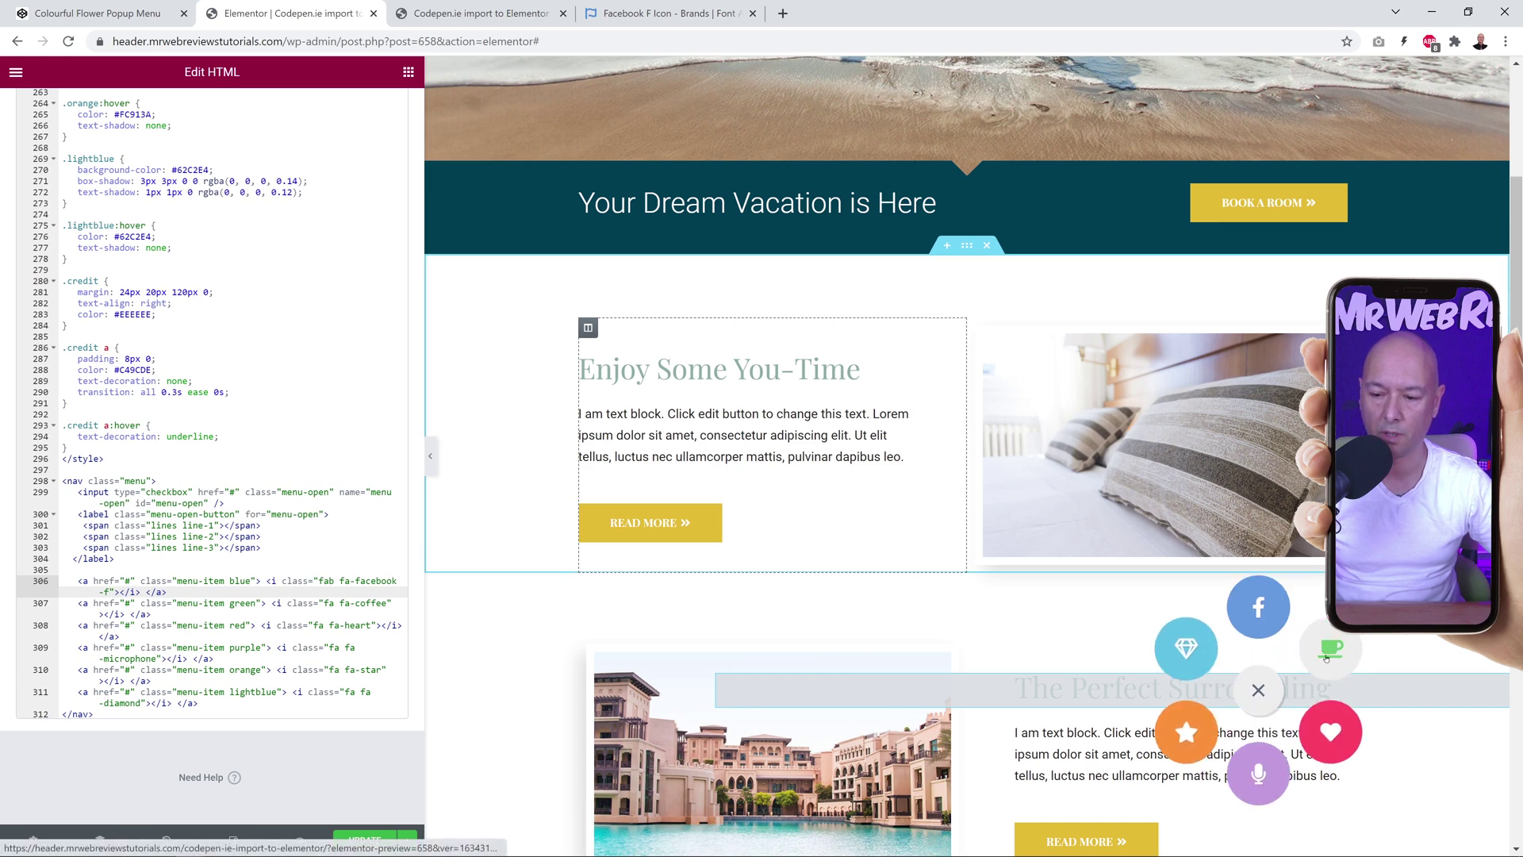
- Return to the Font Awesome icon gallery and search for "whatsap" in place of facebook
left_click(634, 18)
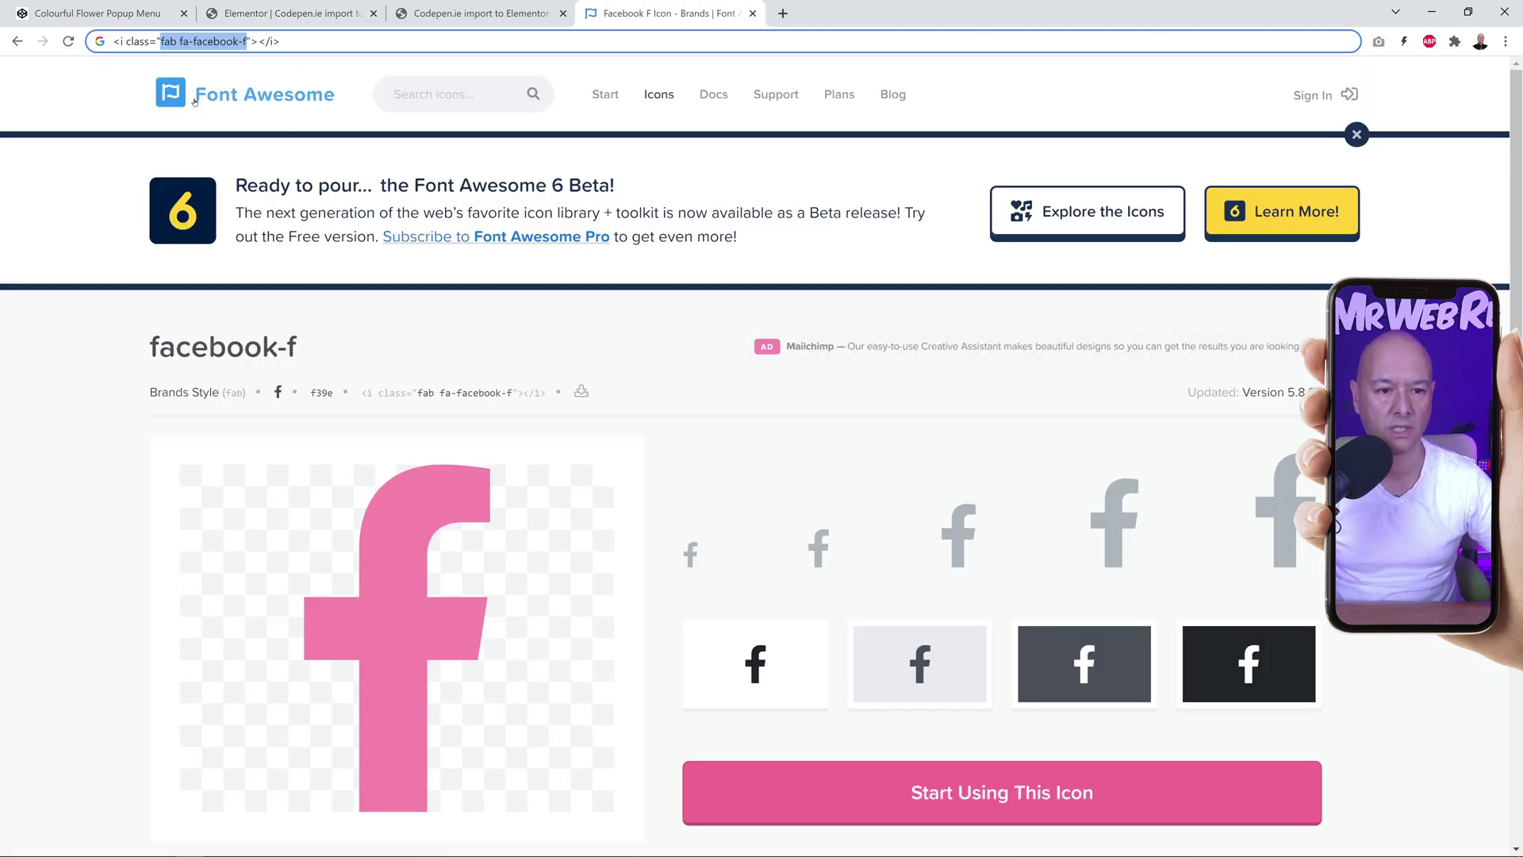
left_click(16, 42)
left_click(16, 41)
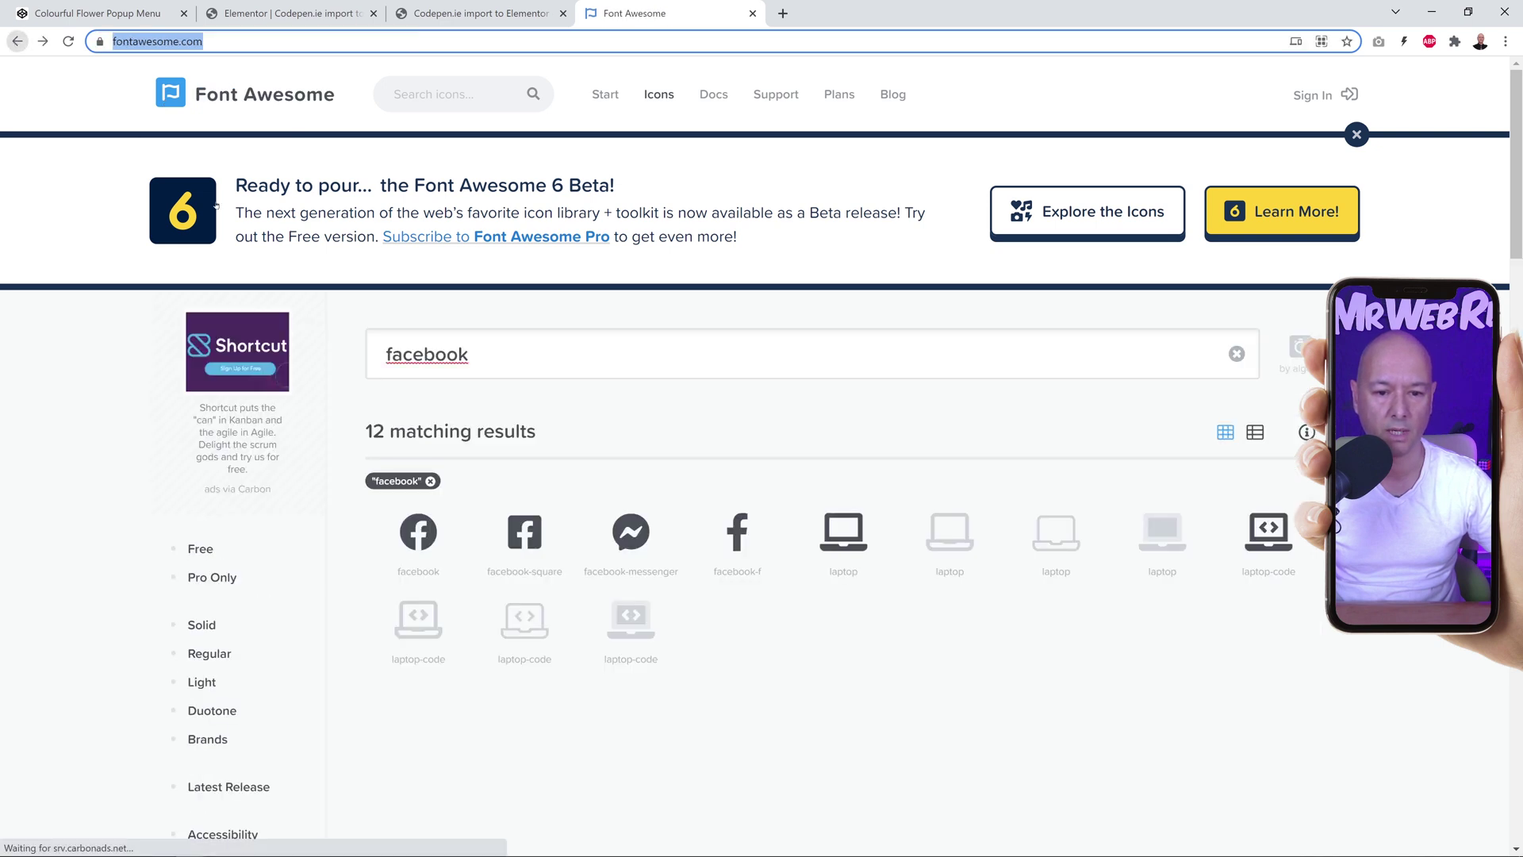
left_click(43, 42)
double_click(562, 353)
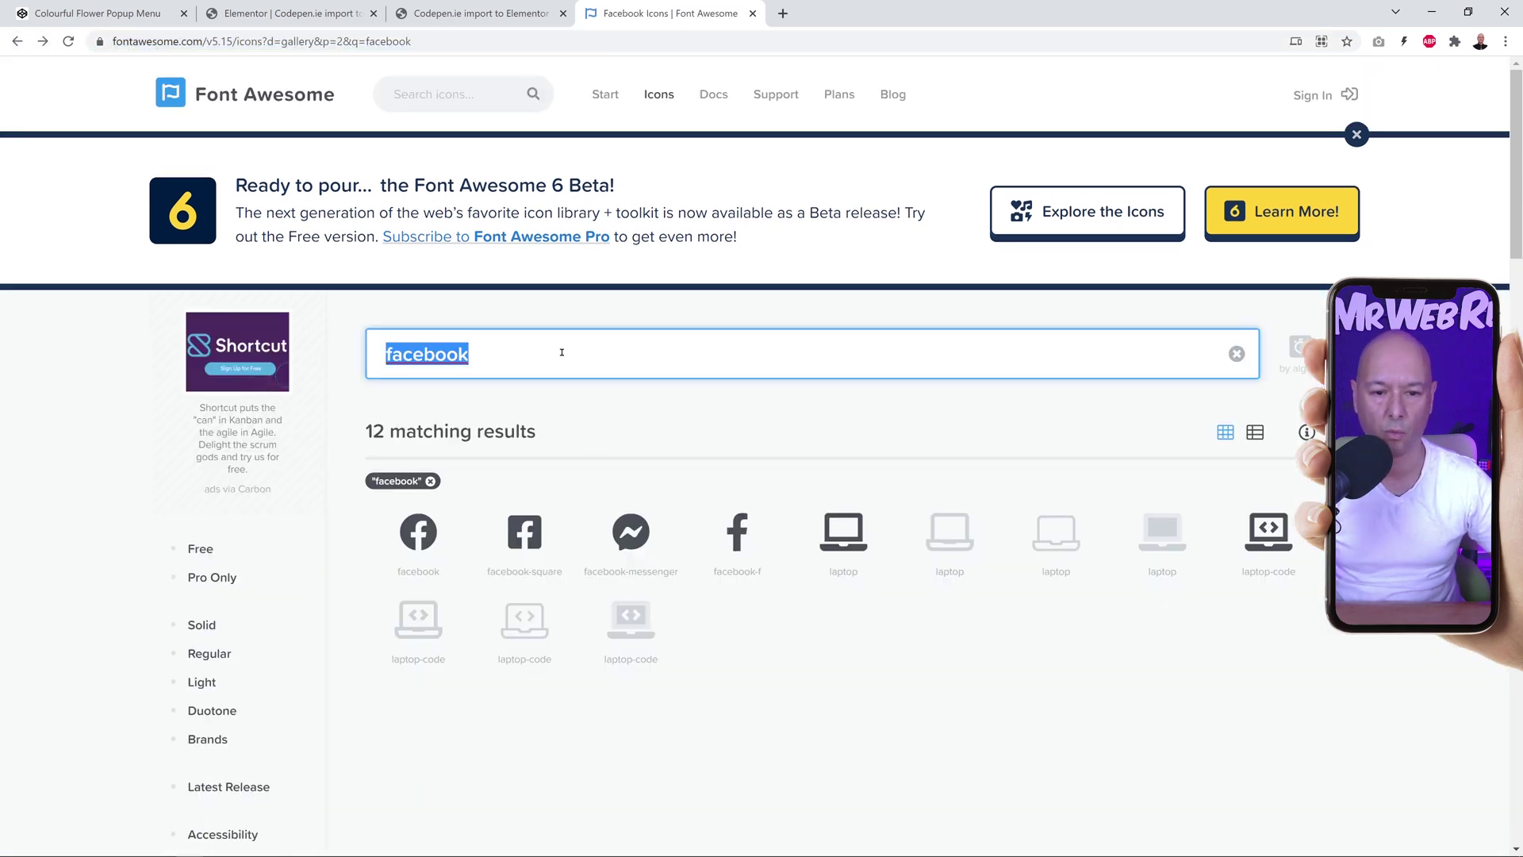
type("whatsap")
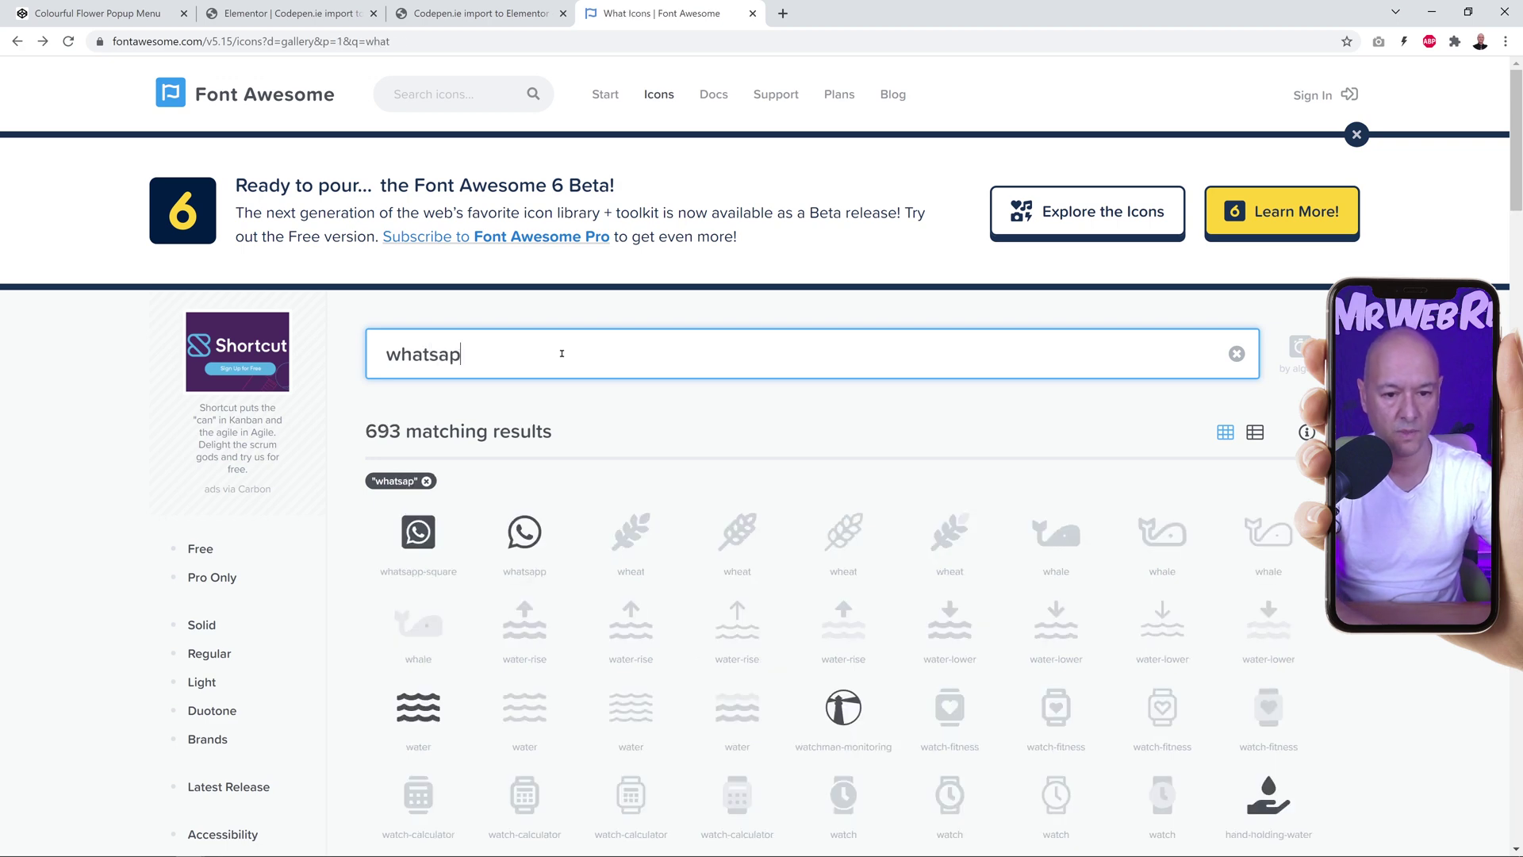
- Open the whatsapp icon and extract only its class names "fab fa-whatsapp" from the icon's HTML snippet
left_click(525, 531)
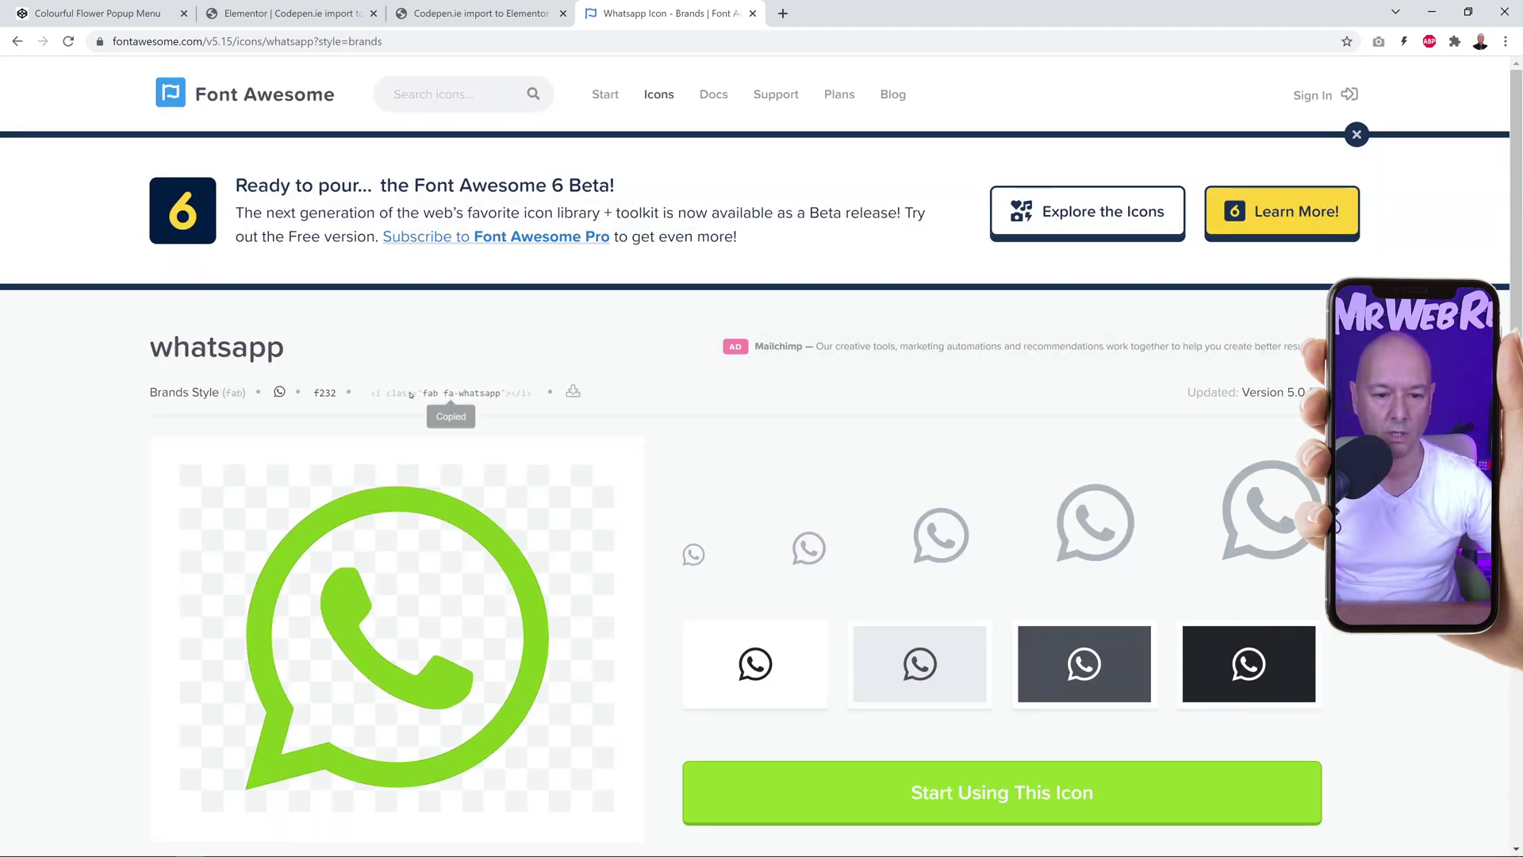
left_click(422, 42)
type("<i class=\"fab fa-whatsapp\"></i>")
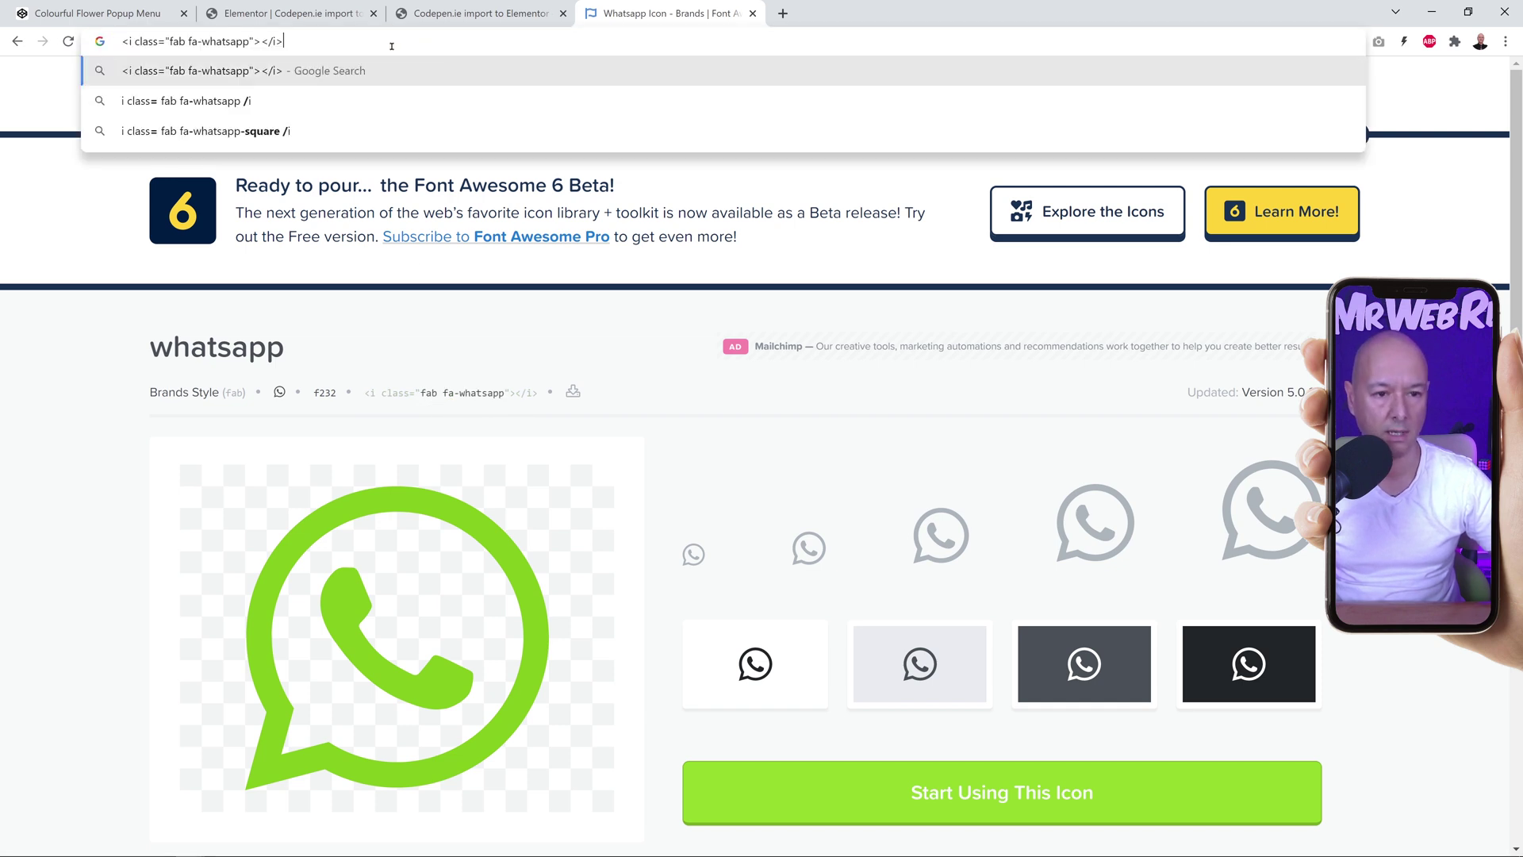
left_click_drag(169, 44, 245, 42)
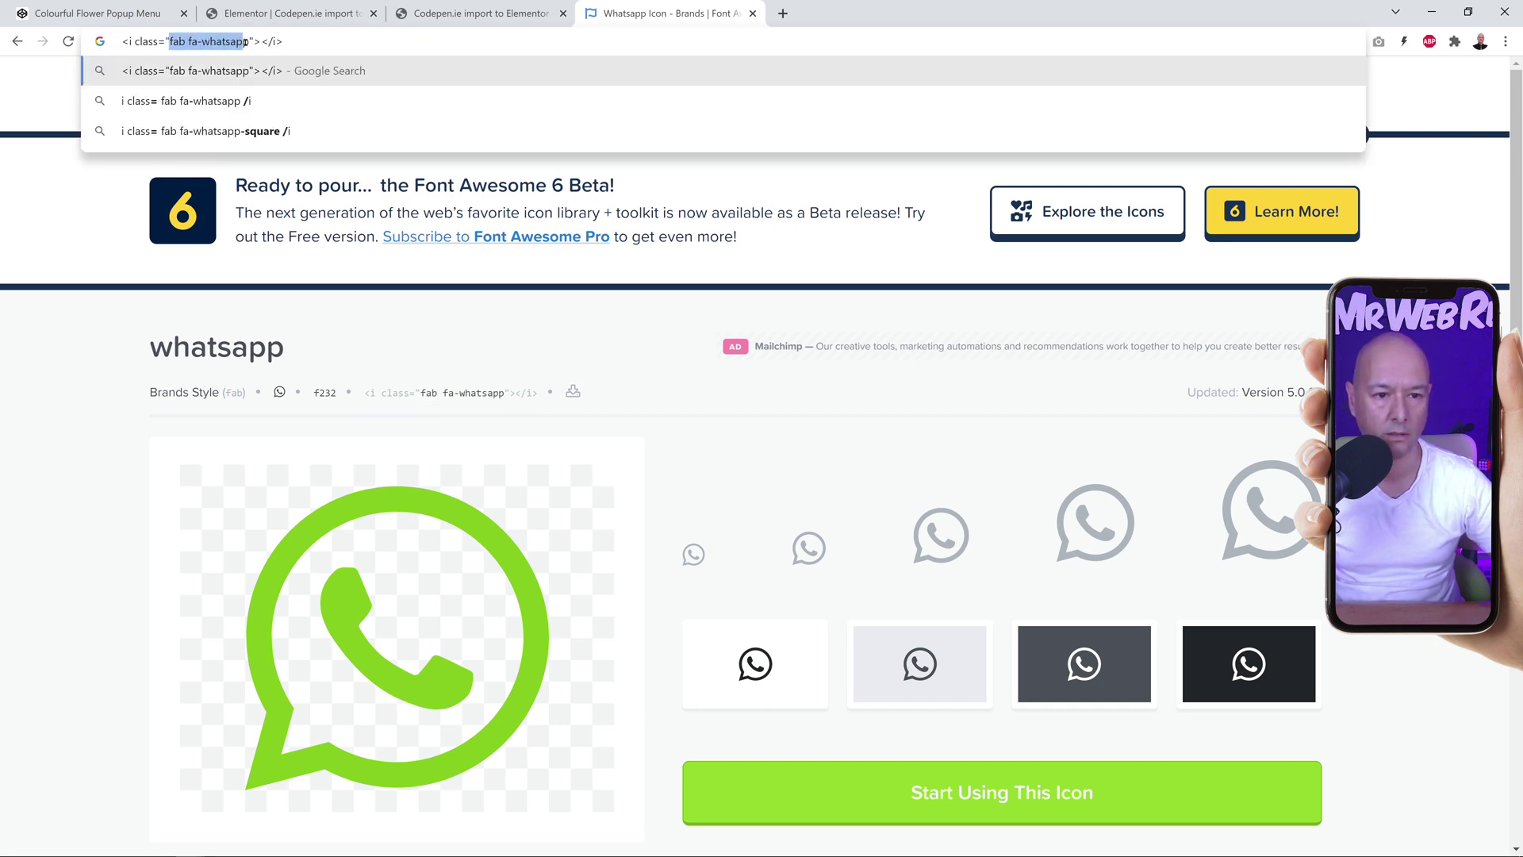
- In the Elementor HTML code, replace the green menu item's icon class with "fab fa-whatsapp" and expand the menu to check it
left_click(285, 13)
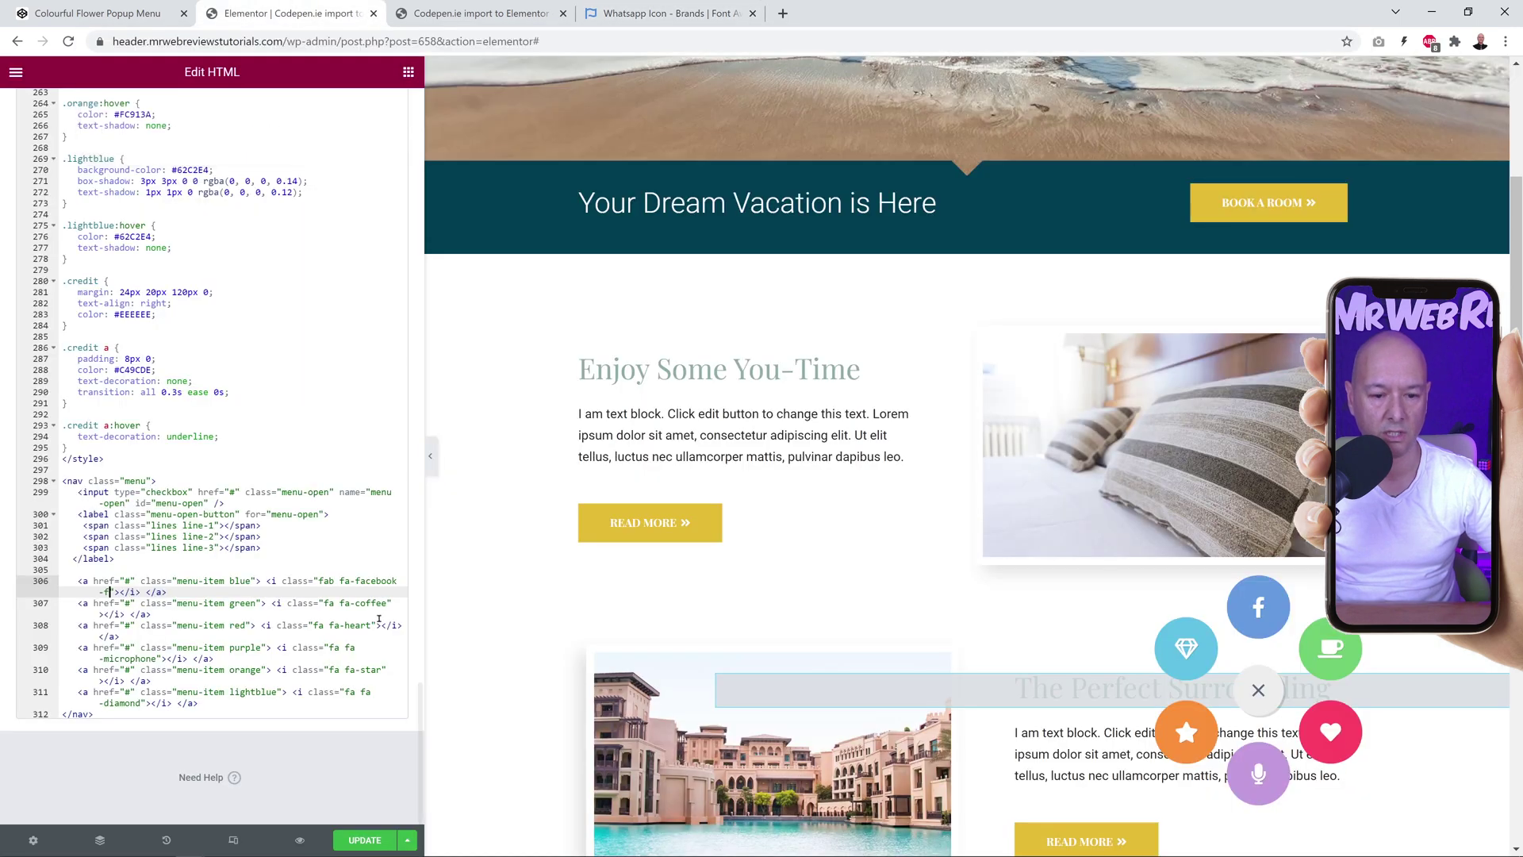
left_click_drag(326, 605, 376, 605)
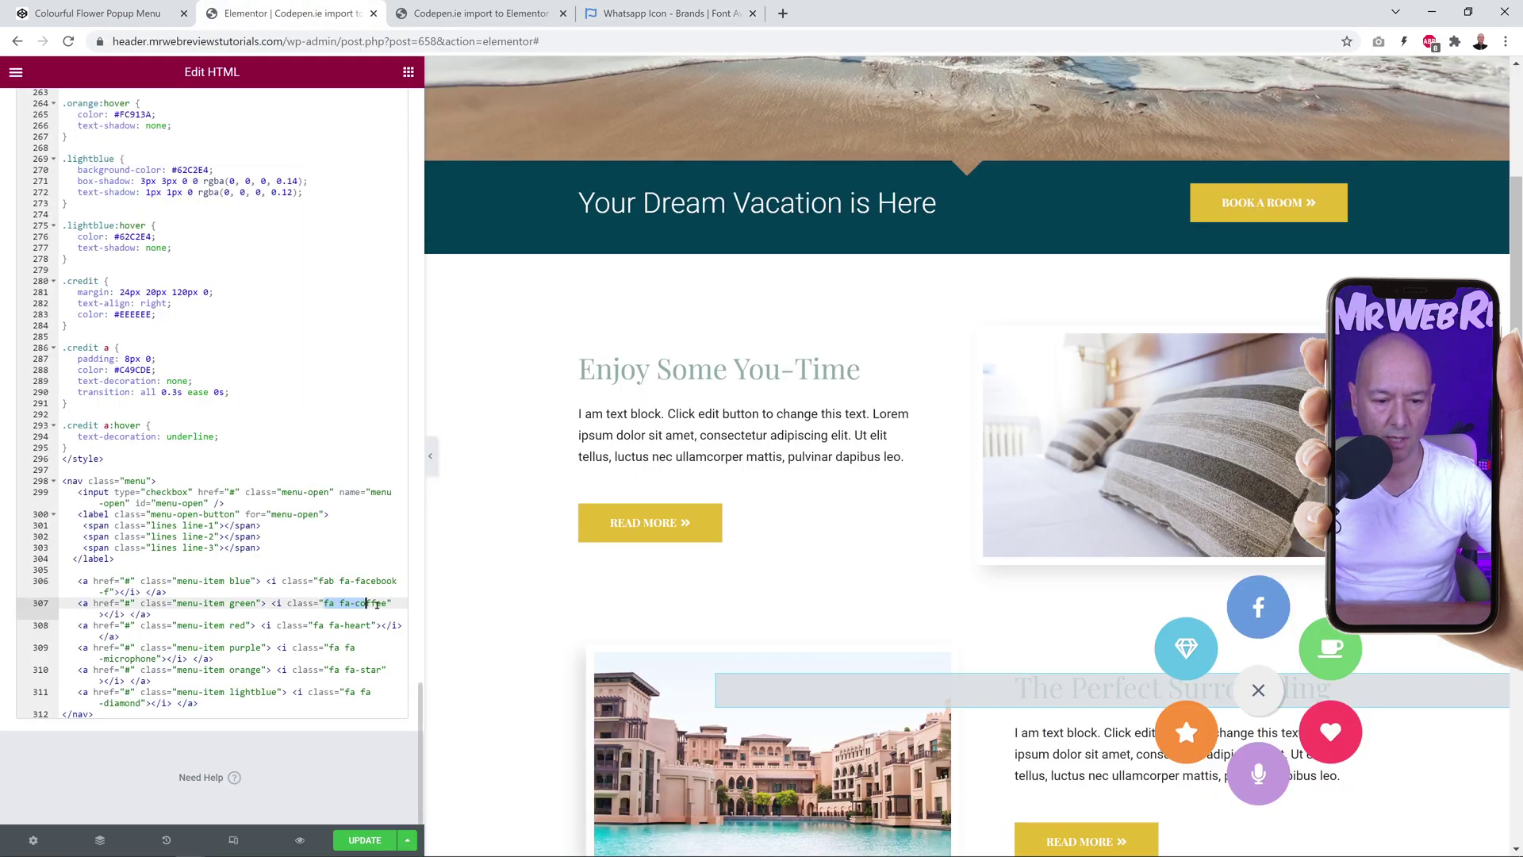
type("fab fa-whatsapp")
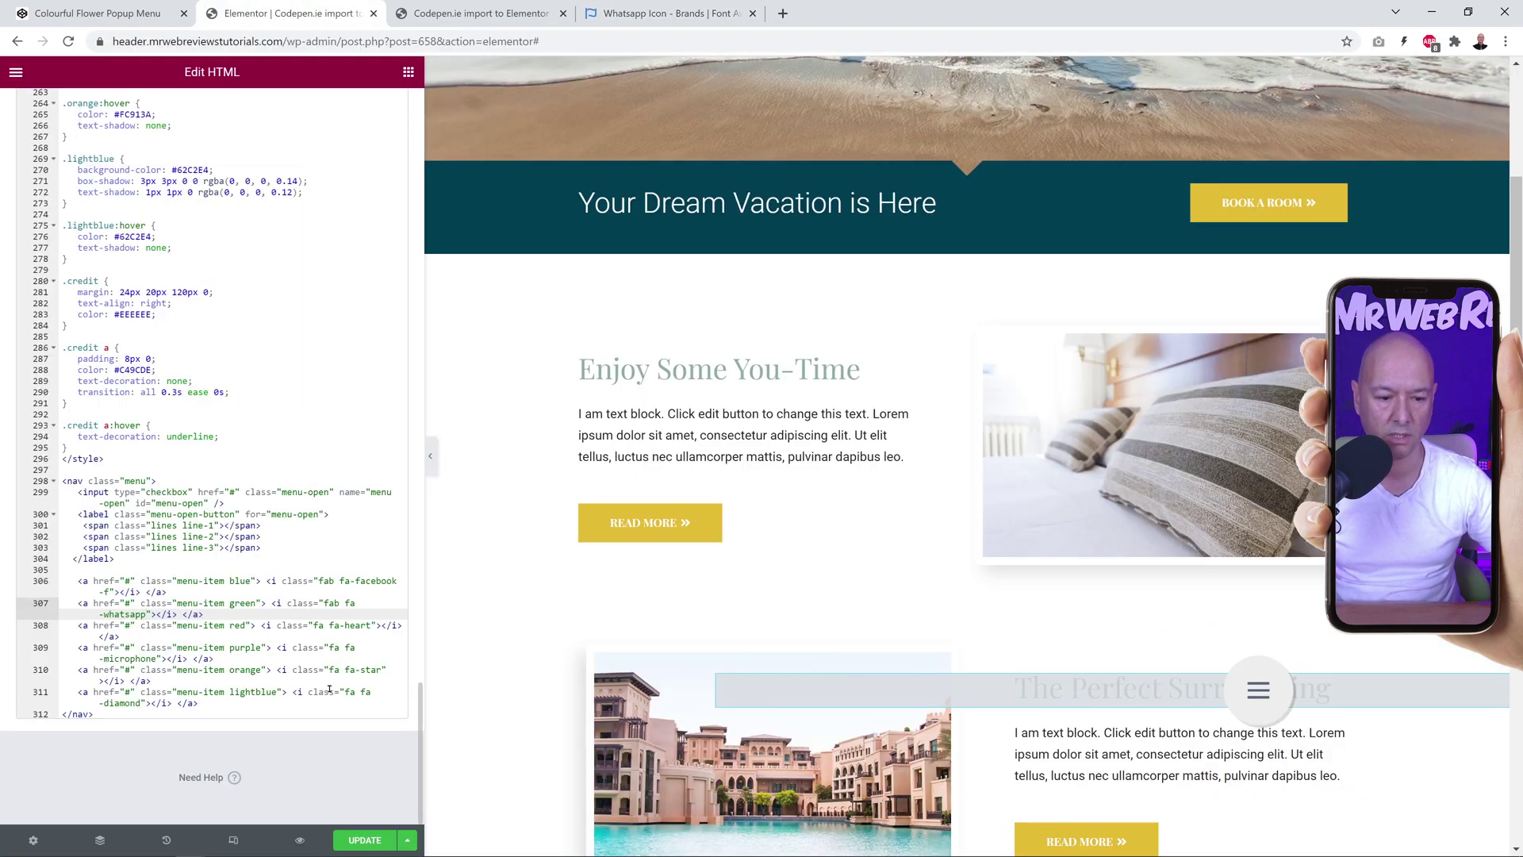
left_click(1270, 711)
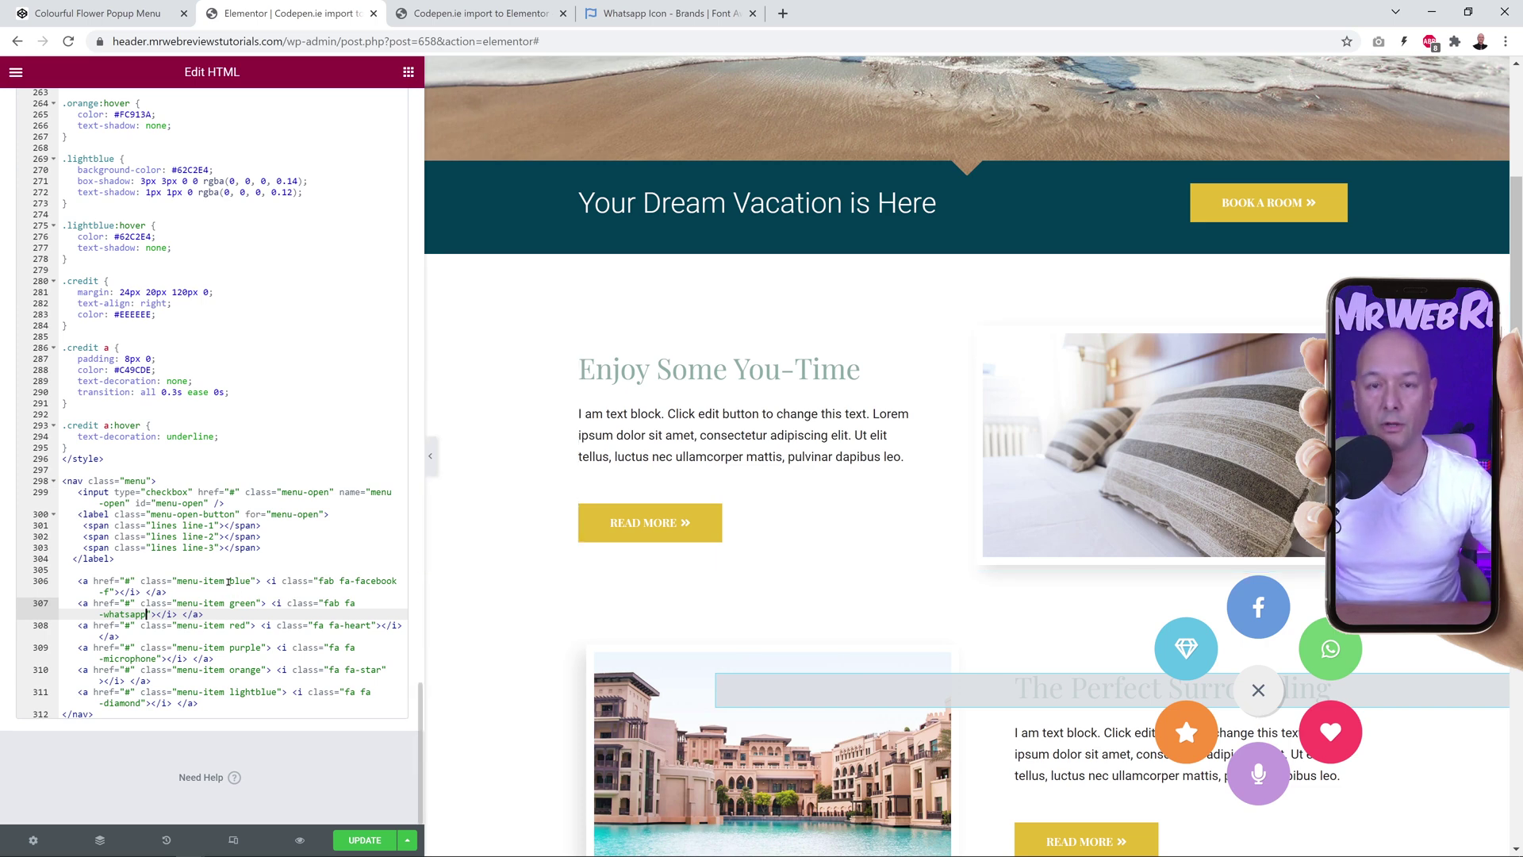
left_click(125, 580)
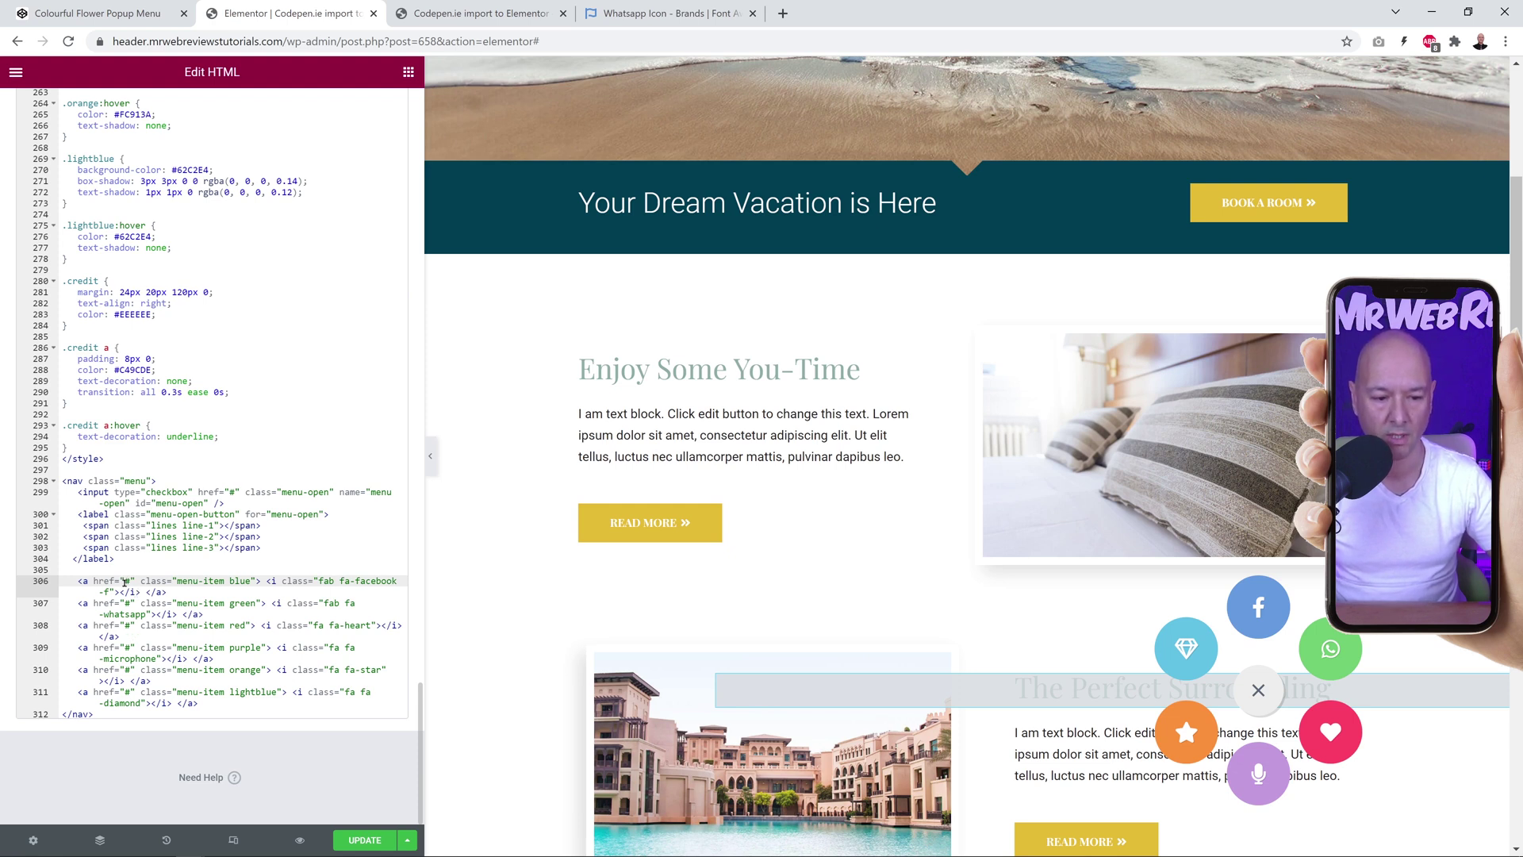
key("BackSpace")
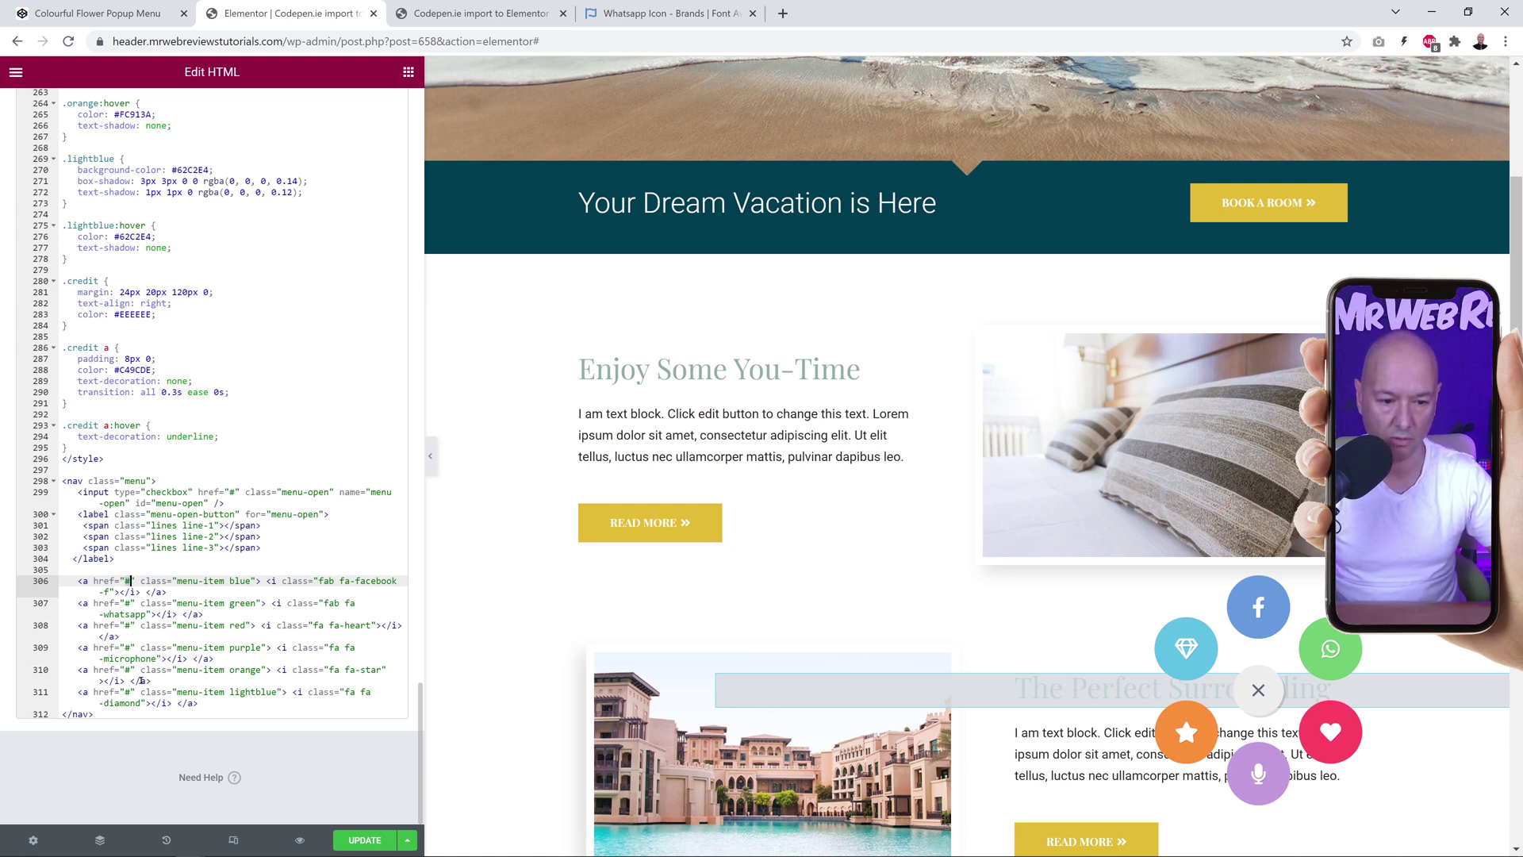
type("https://www.facebook.com/mrwebreviews")
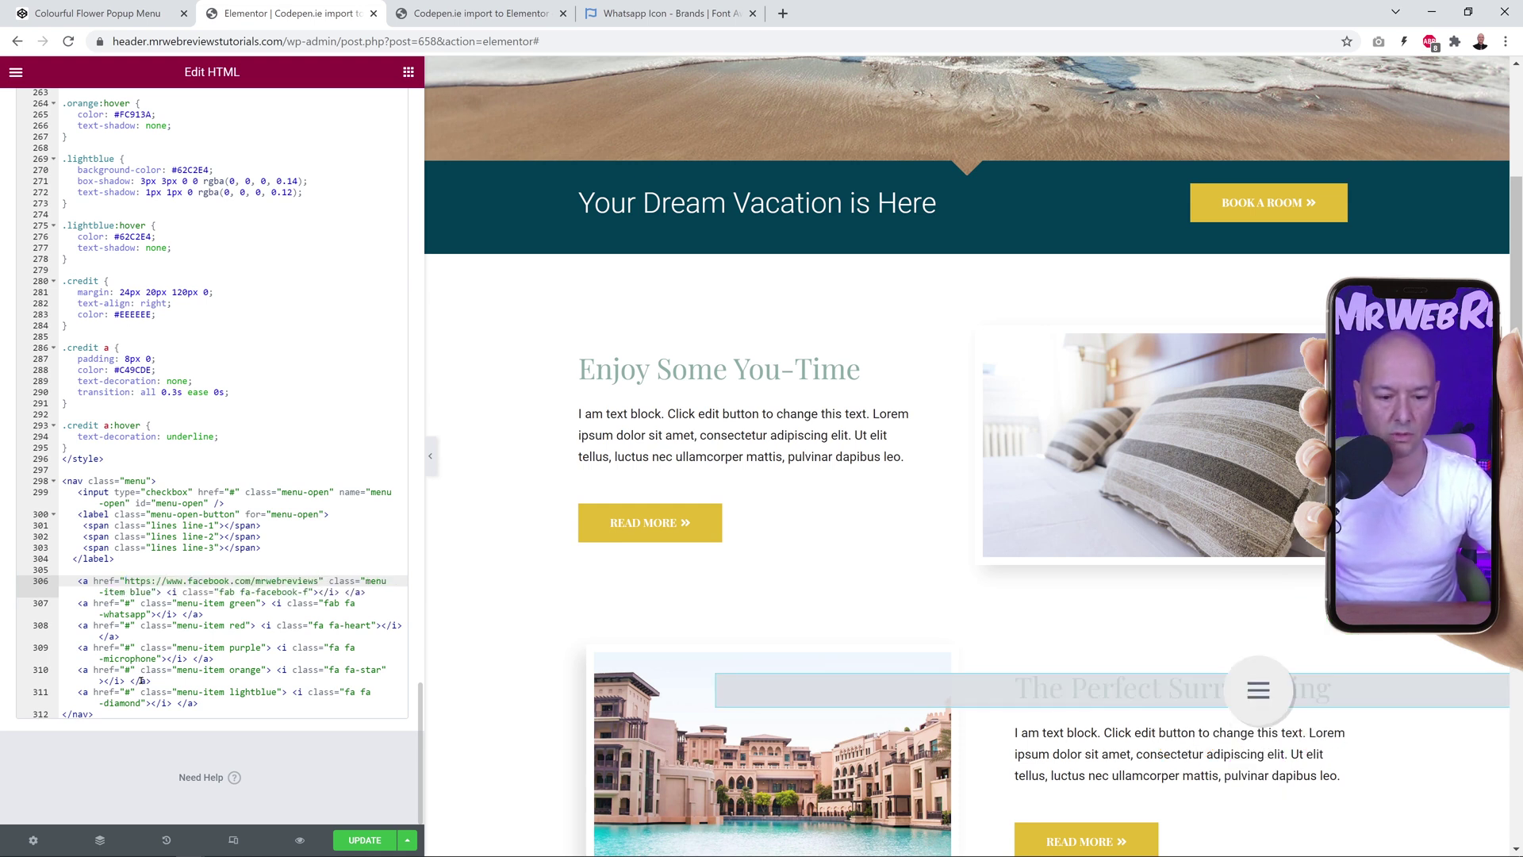
key("ctrl+s")
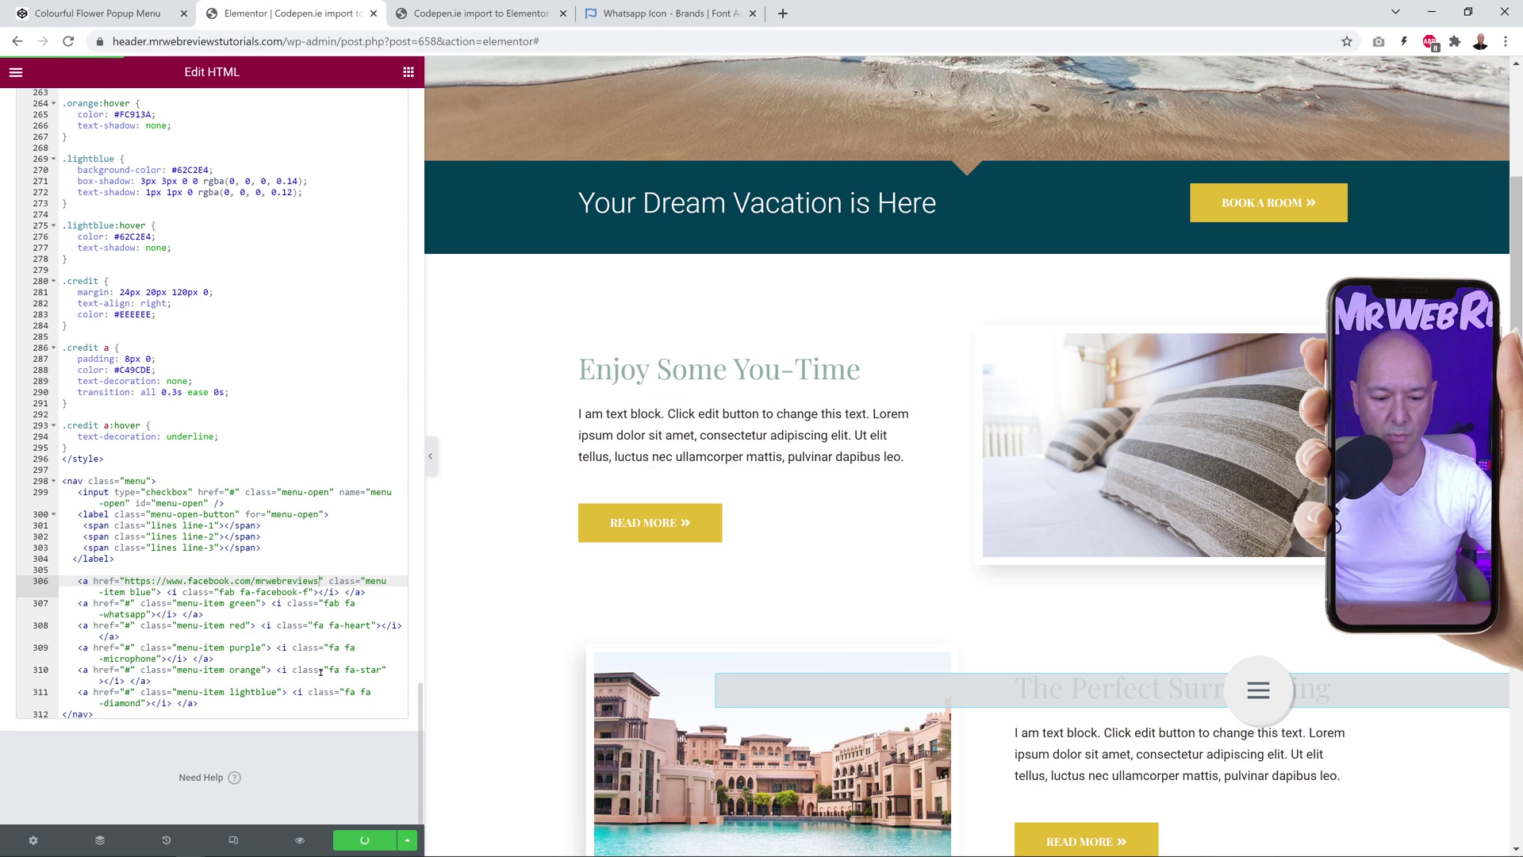
left_click(476, 14)
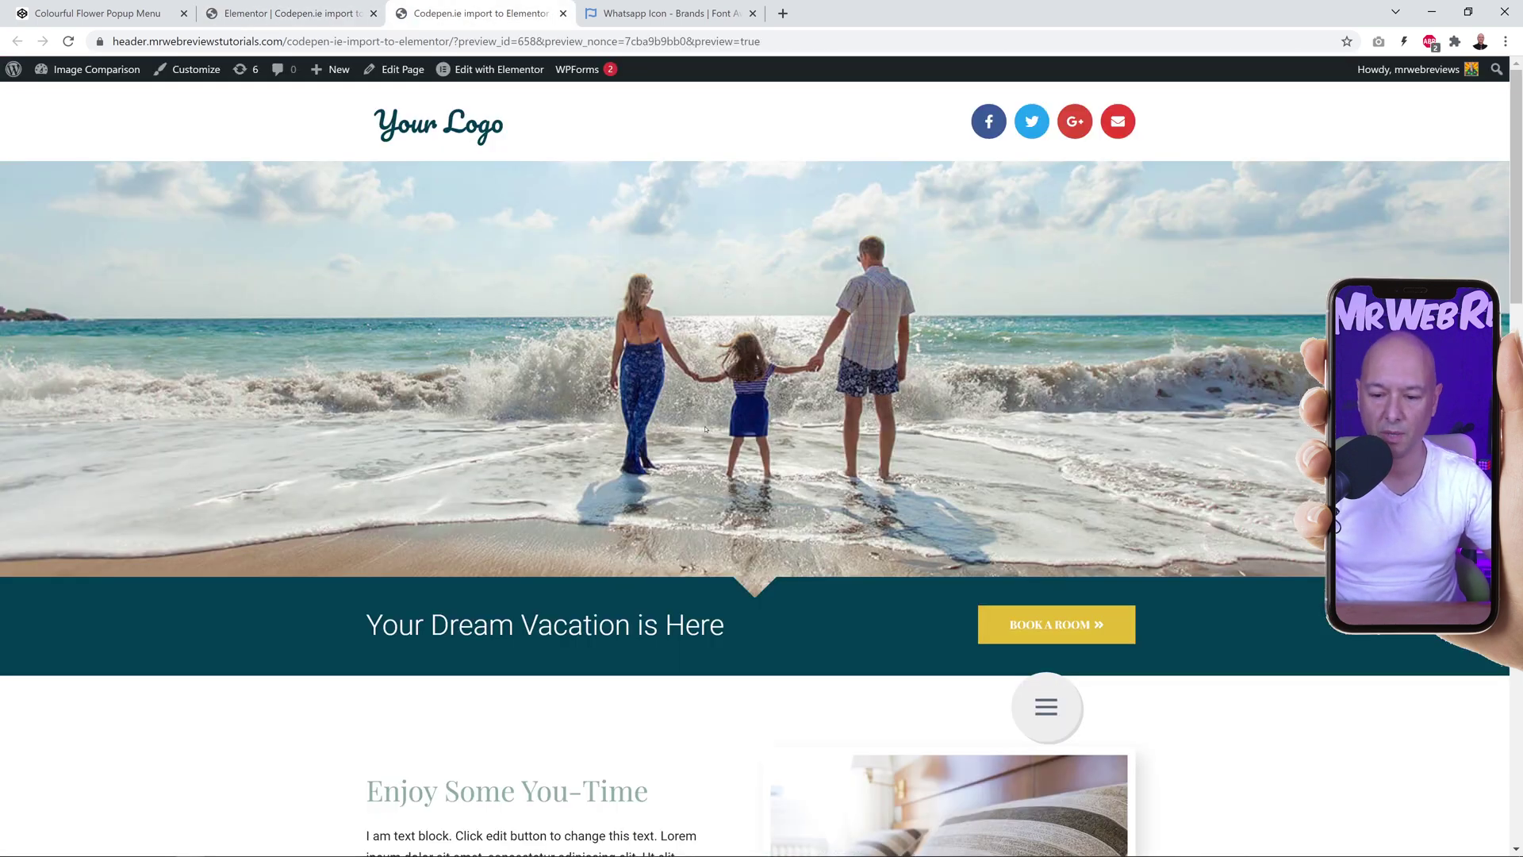
- Test the Facebook item of the floating menu in the page preview, and return to the preview from the linked page
scroll(705, 429, "down", 10)
scroll(779, 560, "up", 10)
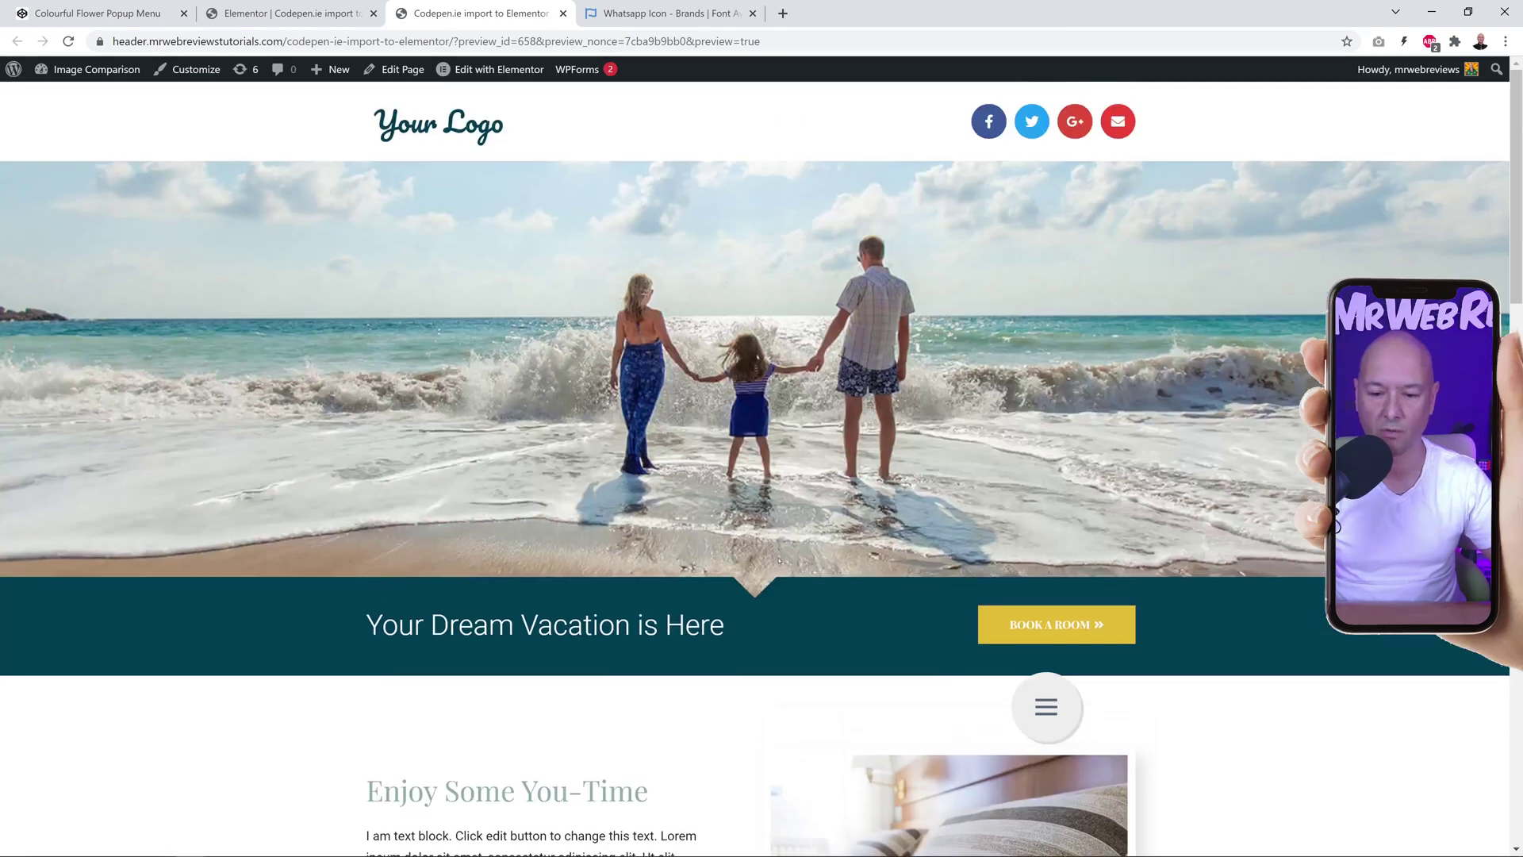
left_click(1023, 701)
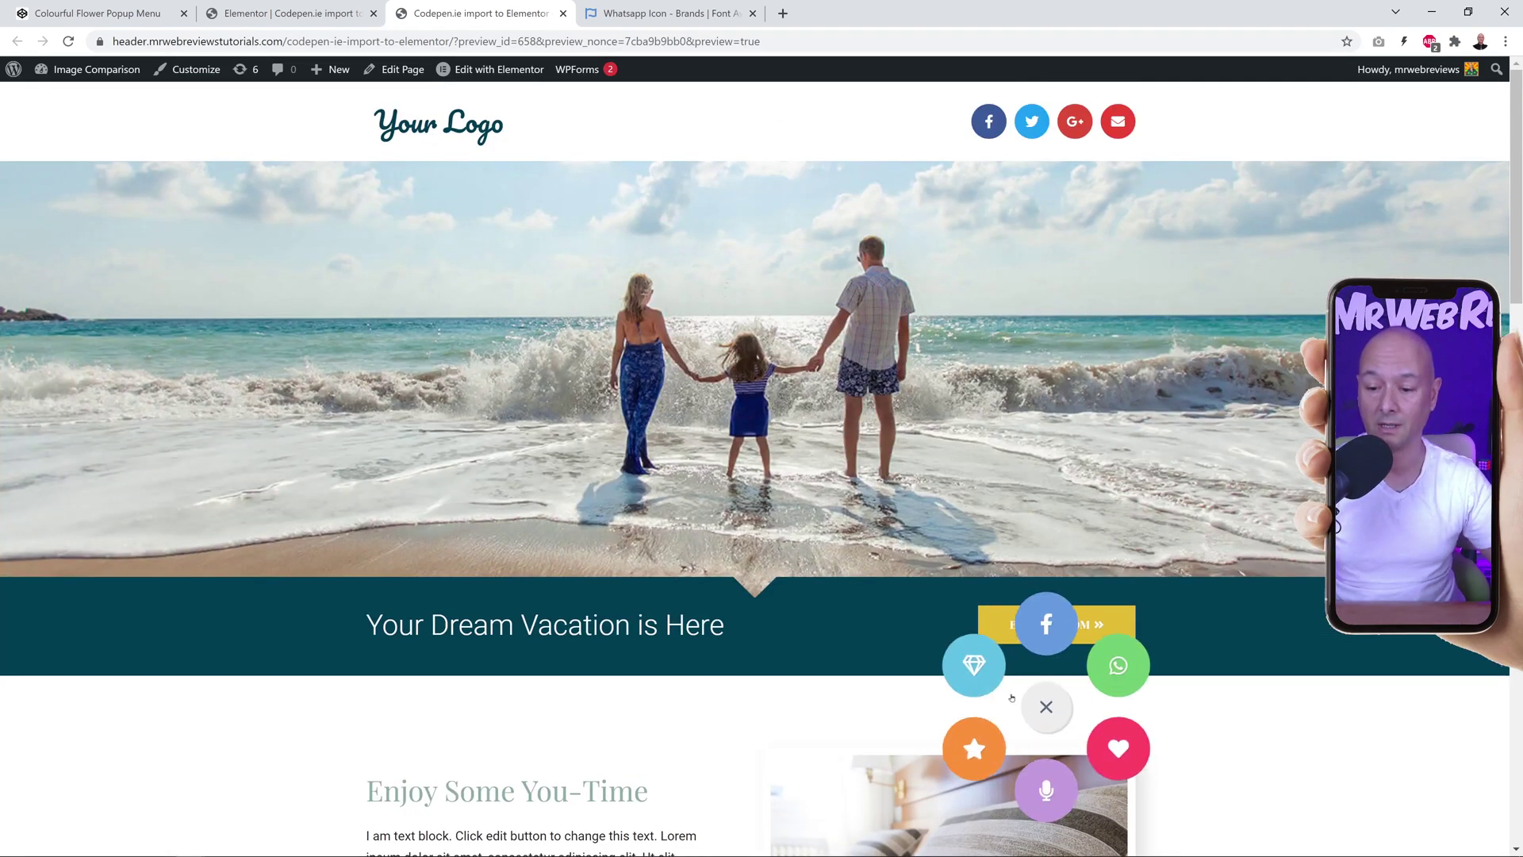
left_click(1049, 636)
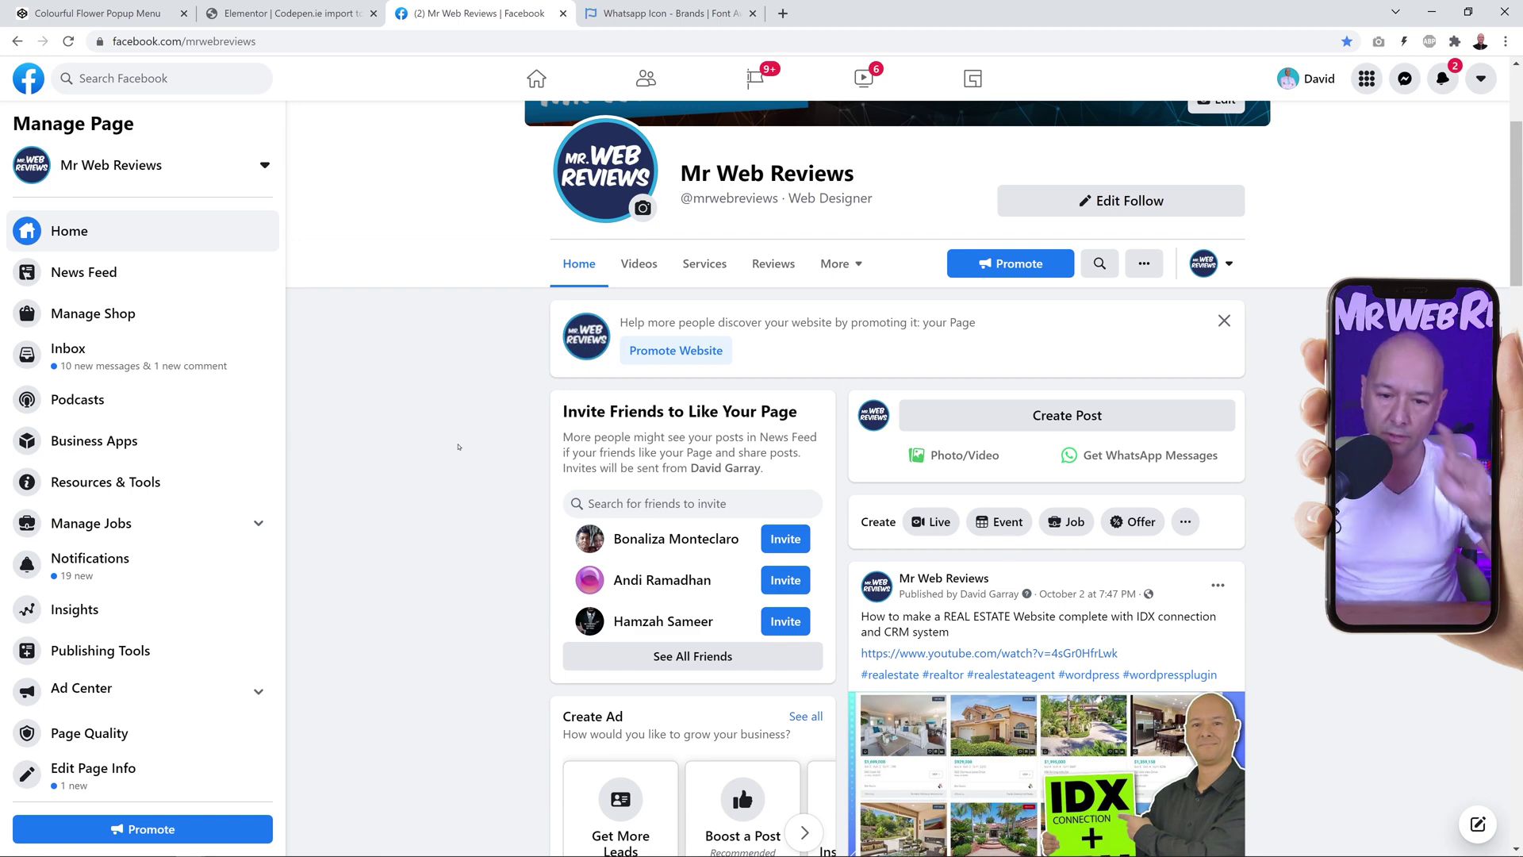
left_click(17, 40)
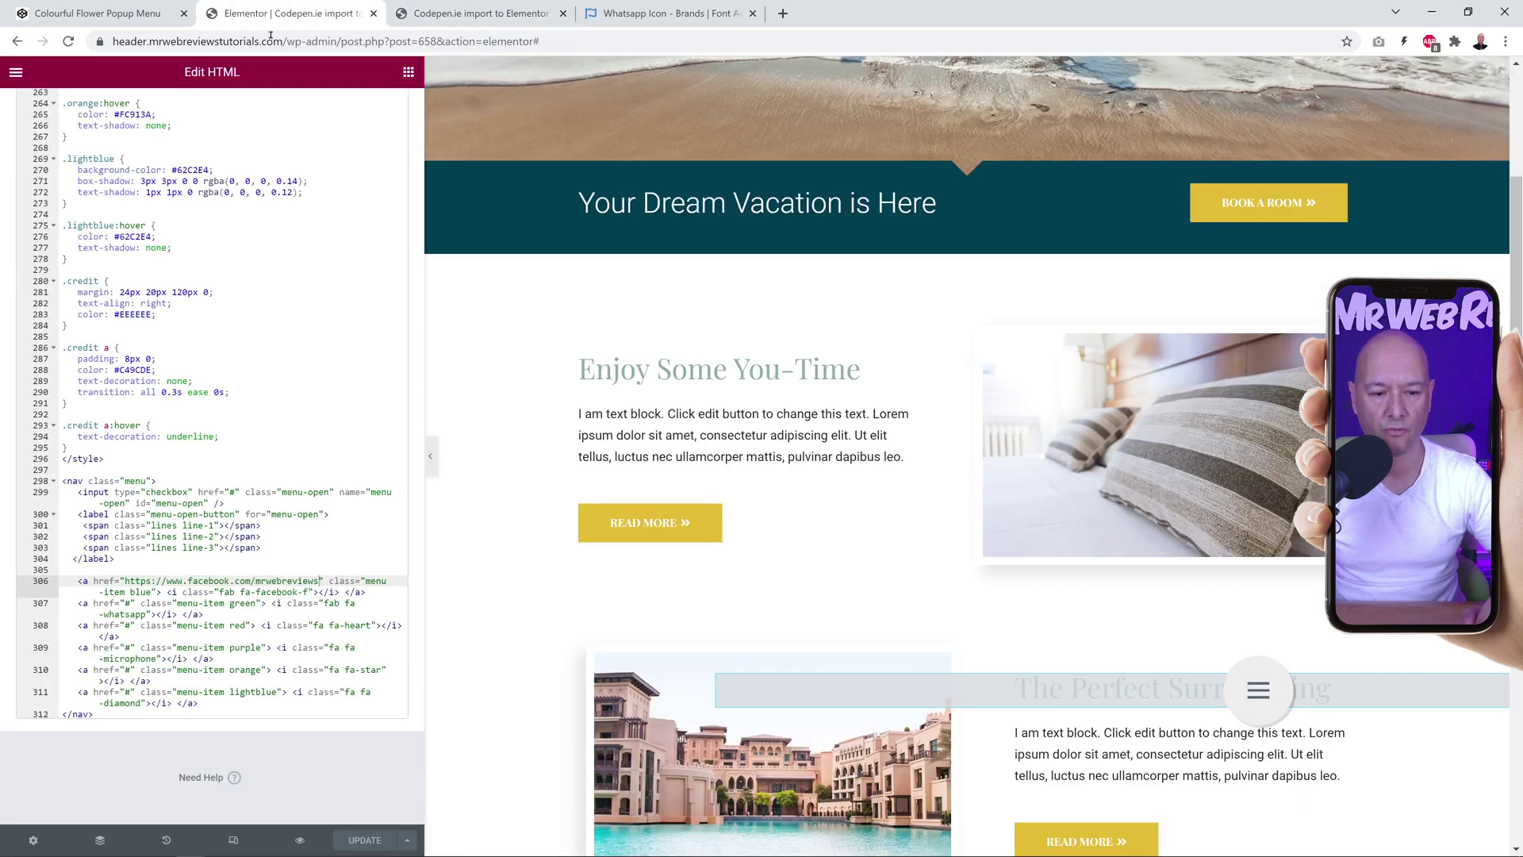
- In the Elementor HTML code, add target="_blank" to the blue menu item's link and save the page
left_click(274, 13)
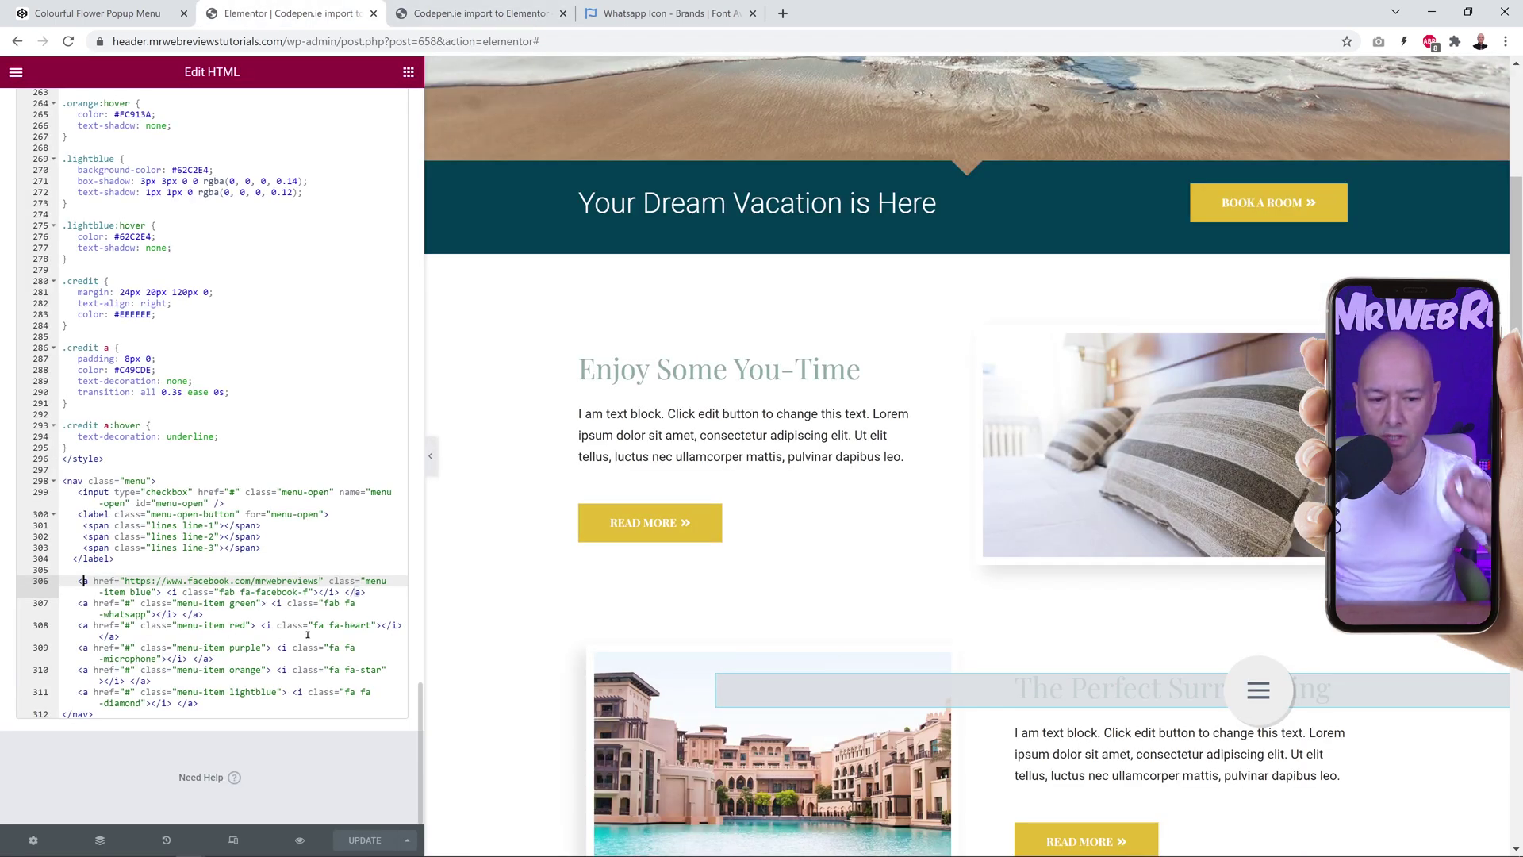
left_click(156, 603)
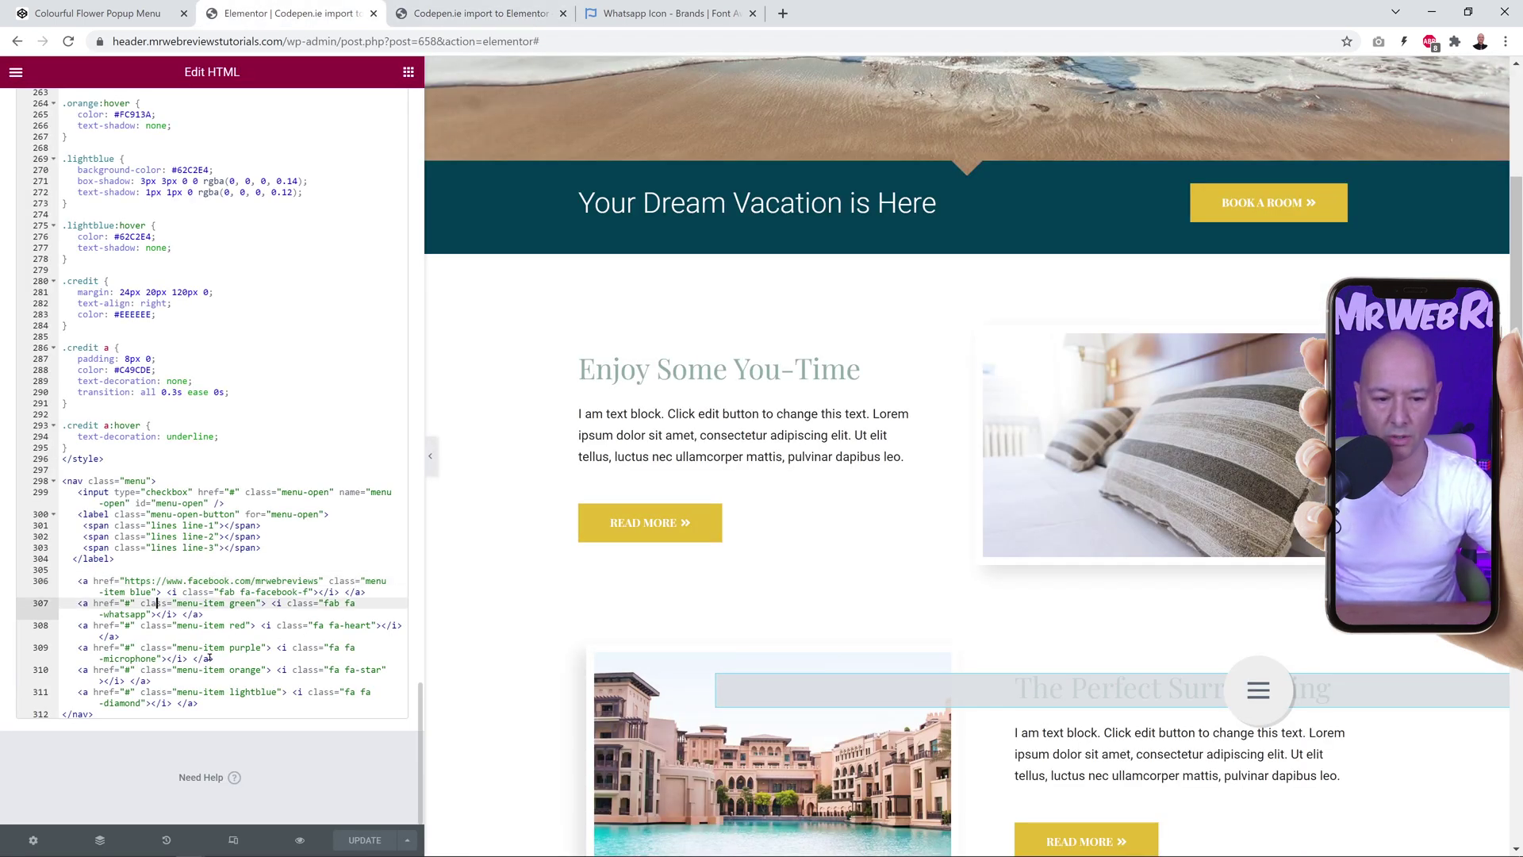
left_click(160, 591)
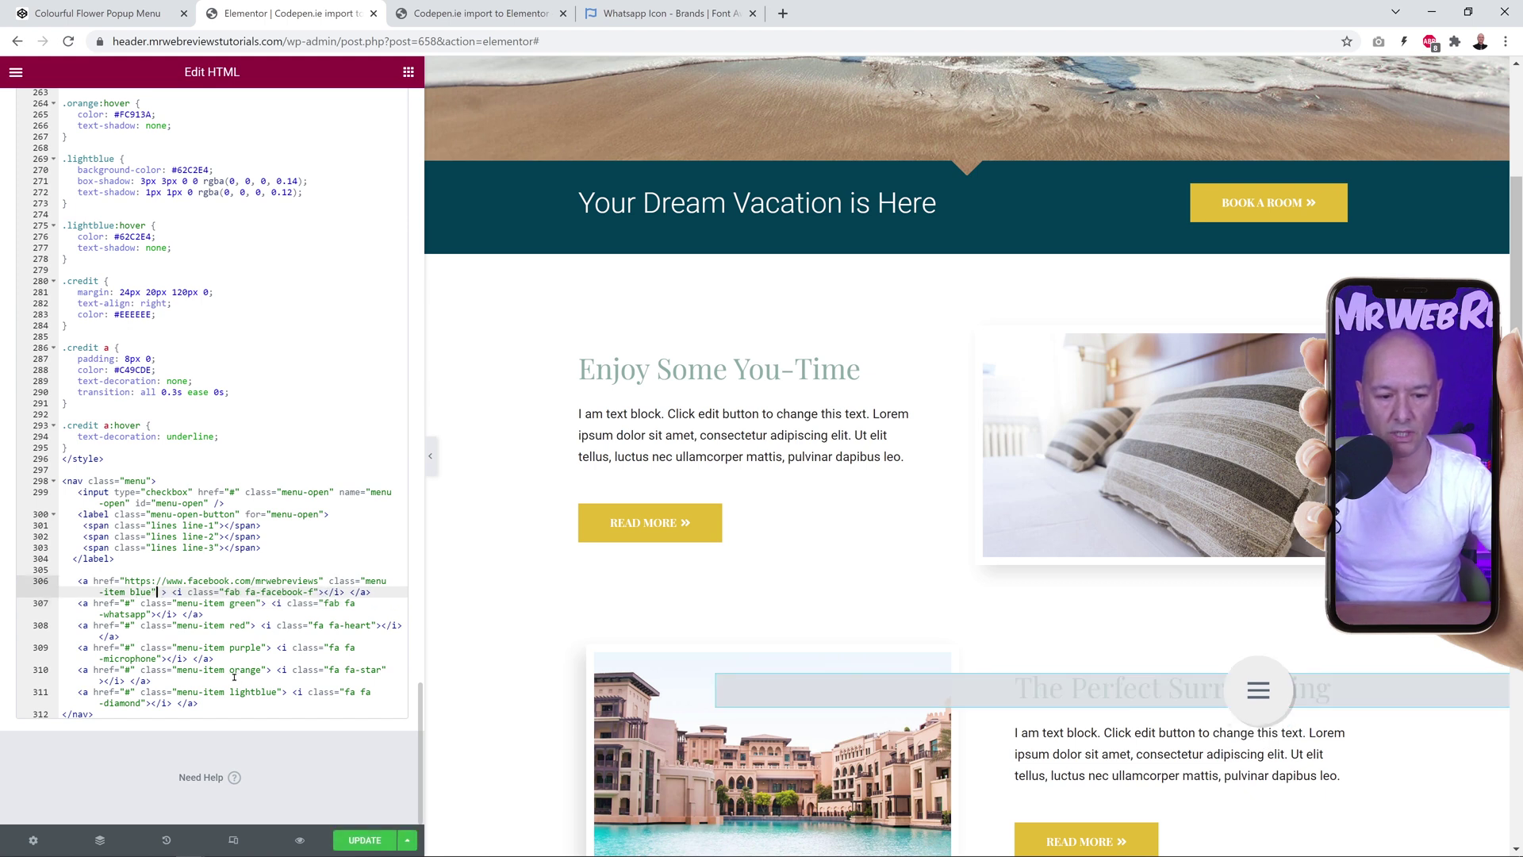
type("target")
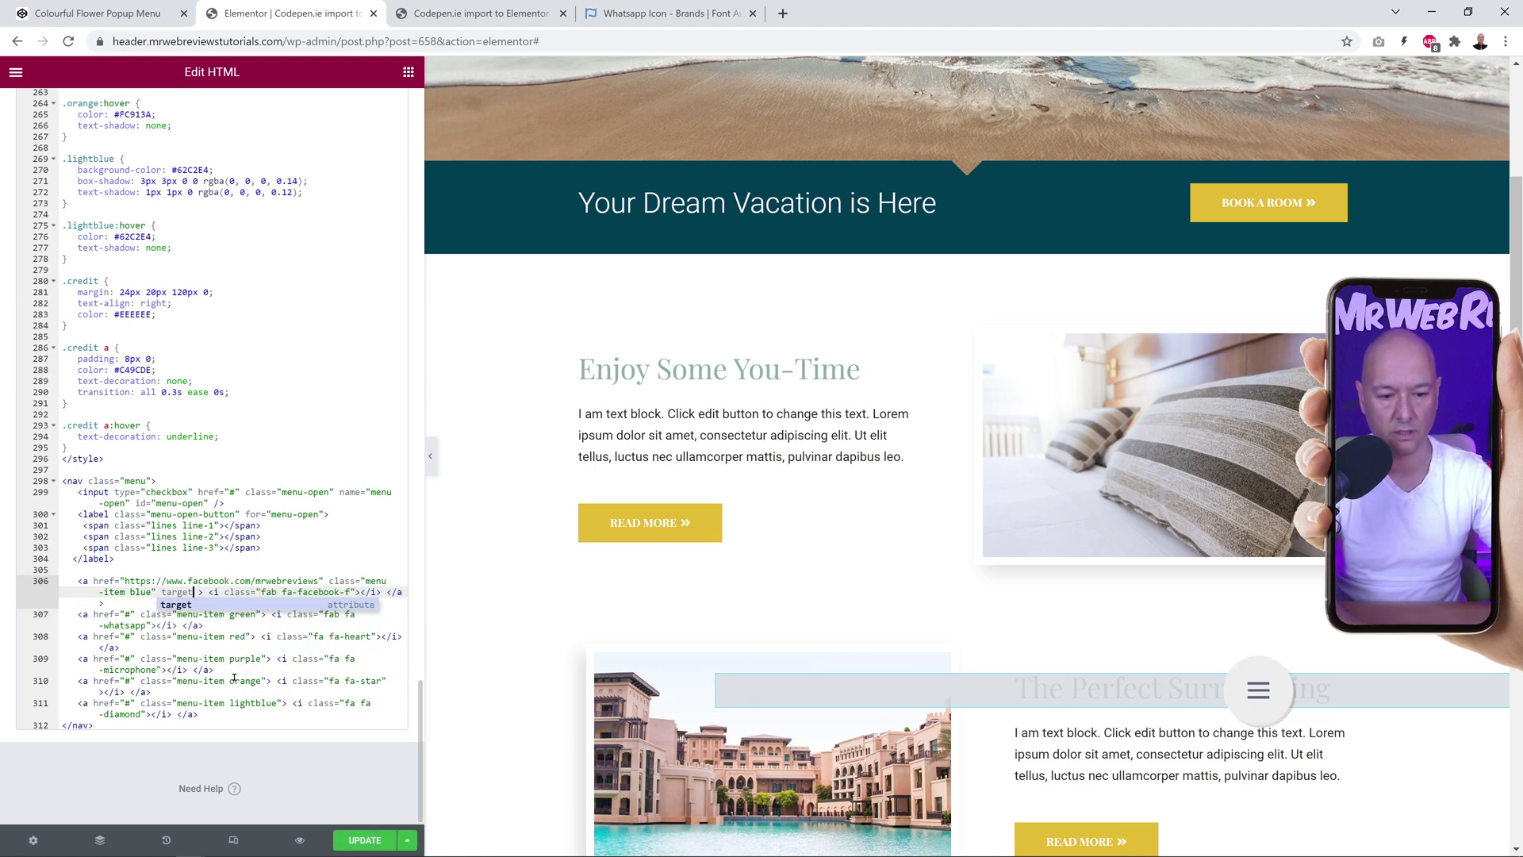
key("Return")
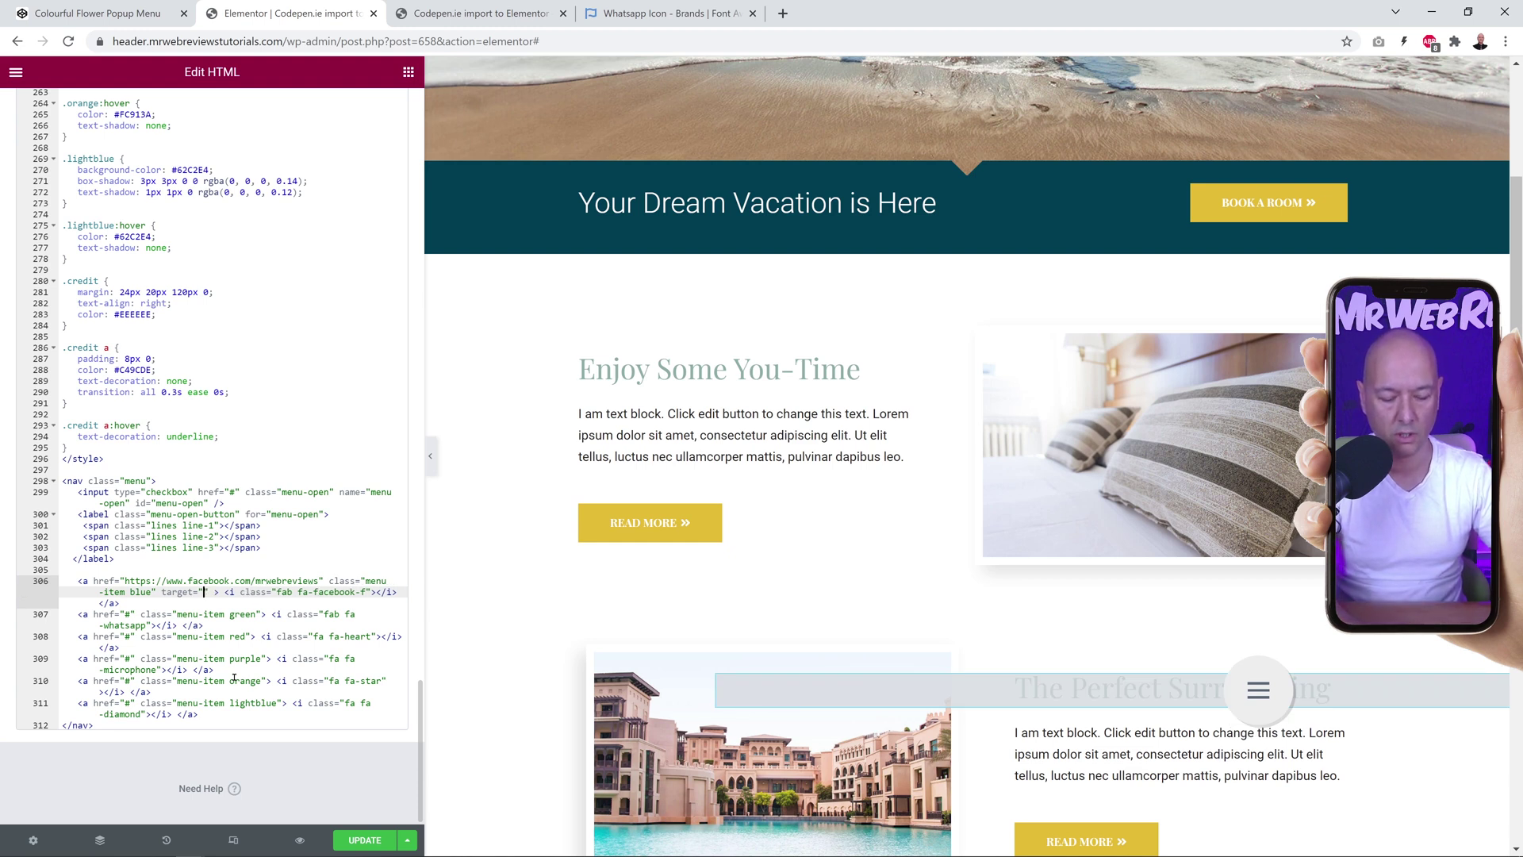
type("_blank")
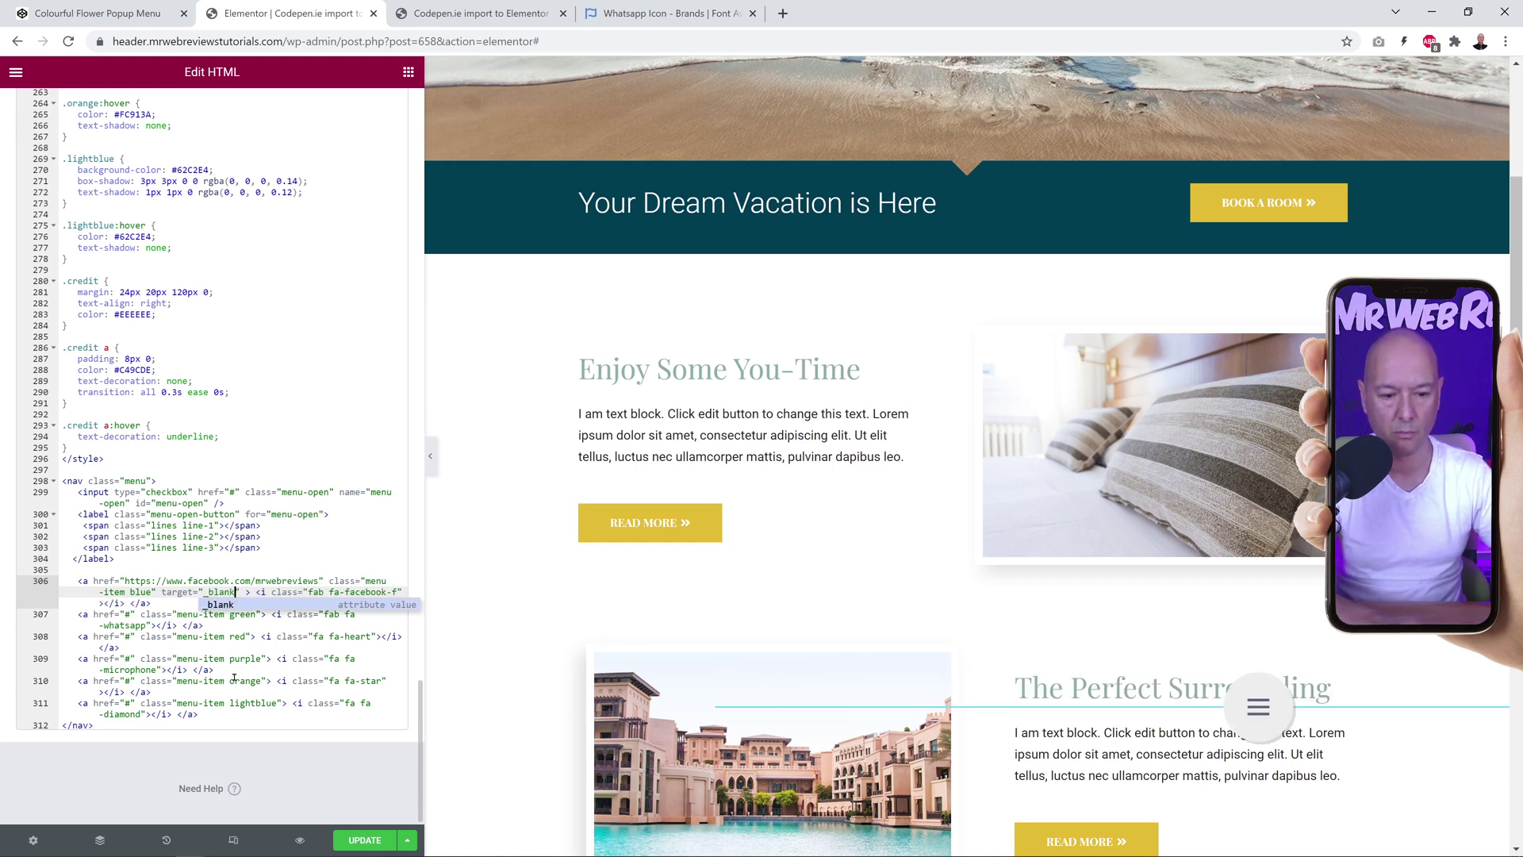
left_click(234, 680)
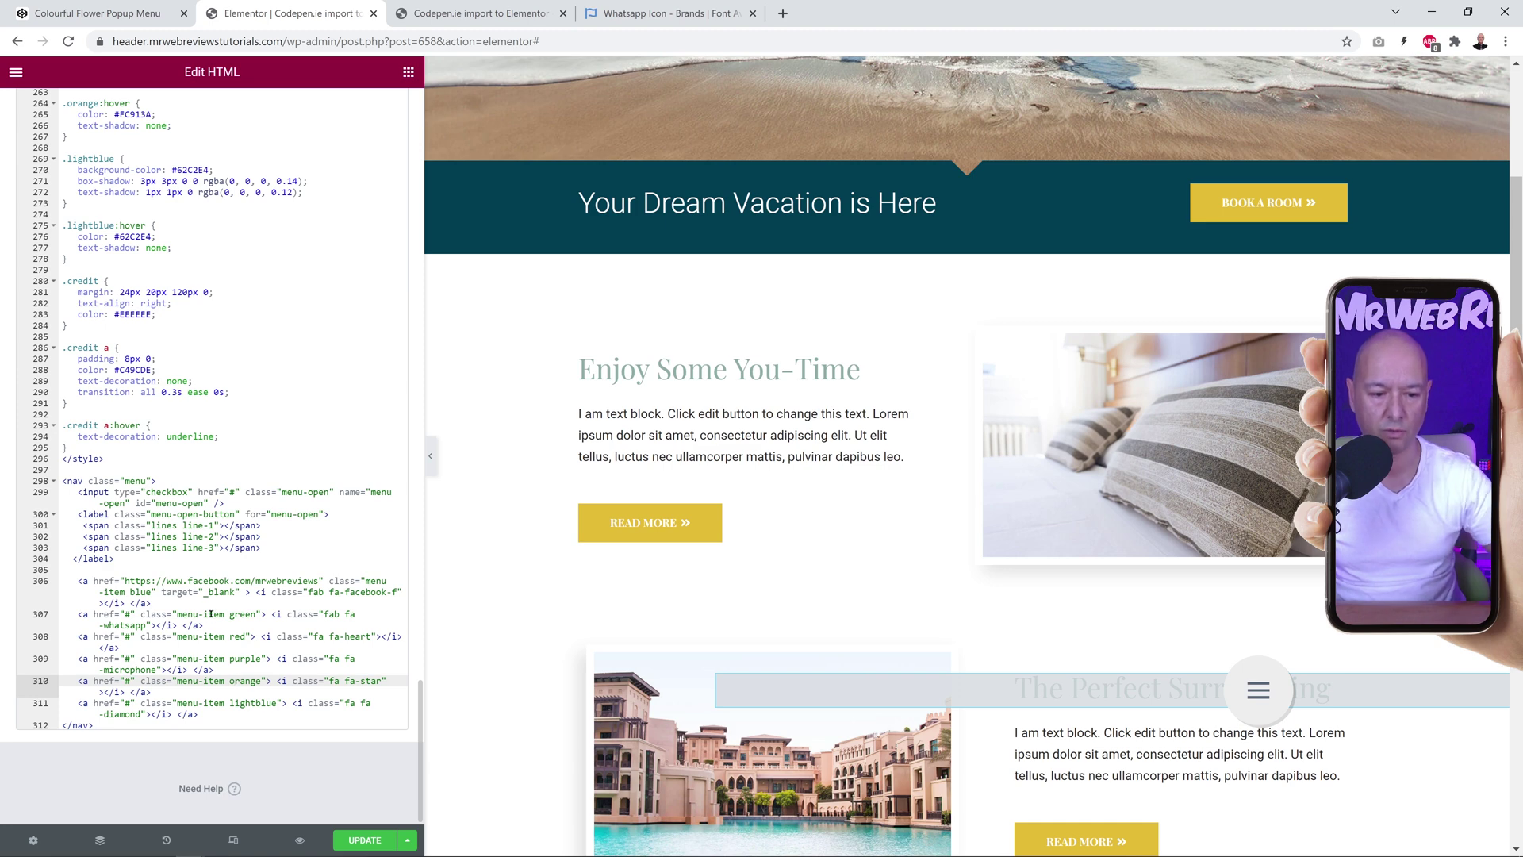
left_click(363, 838)
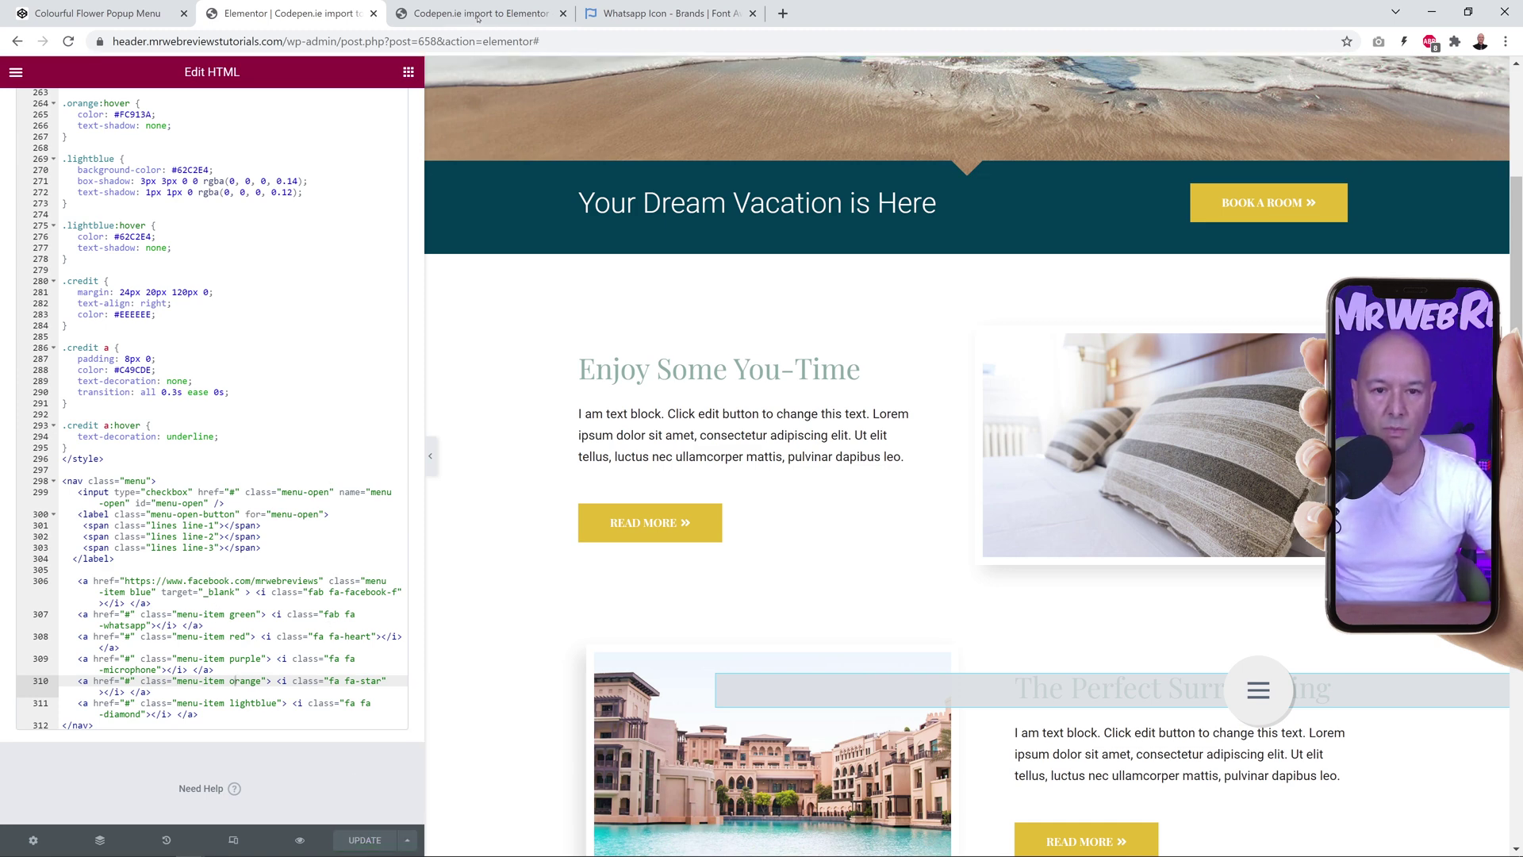
- Retest the floating menu's Facebook item in the reloaded preview, and close the Facebook page it opens
key("ctrl+Tab")
left_click(1049, 710)
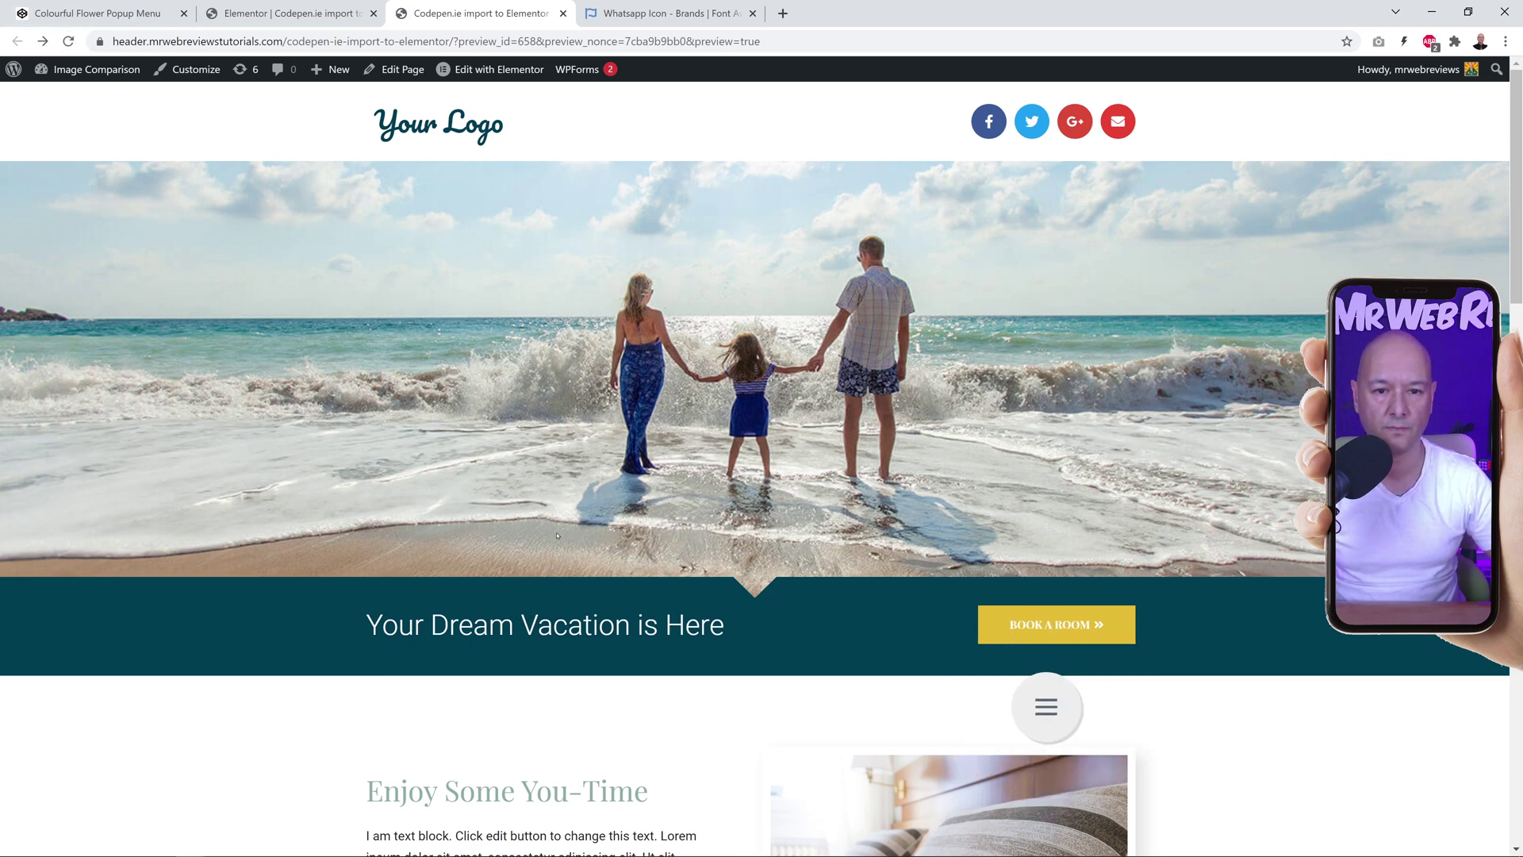
left_click(1049, 712)
left_click(1052, 631)
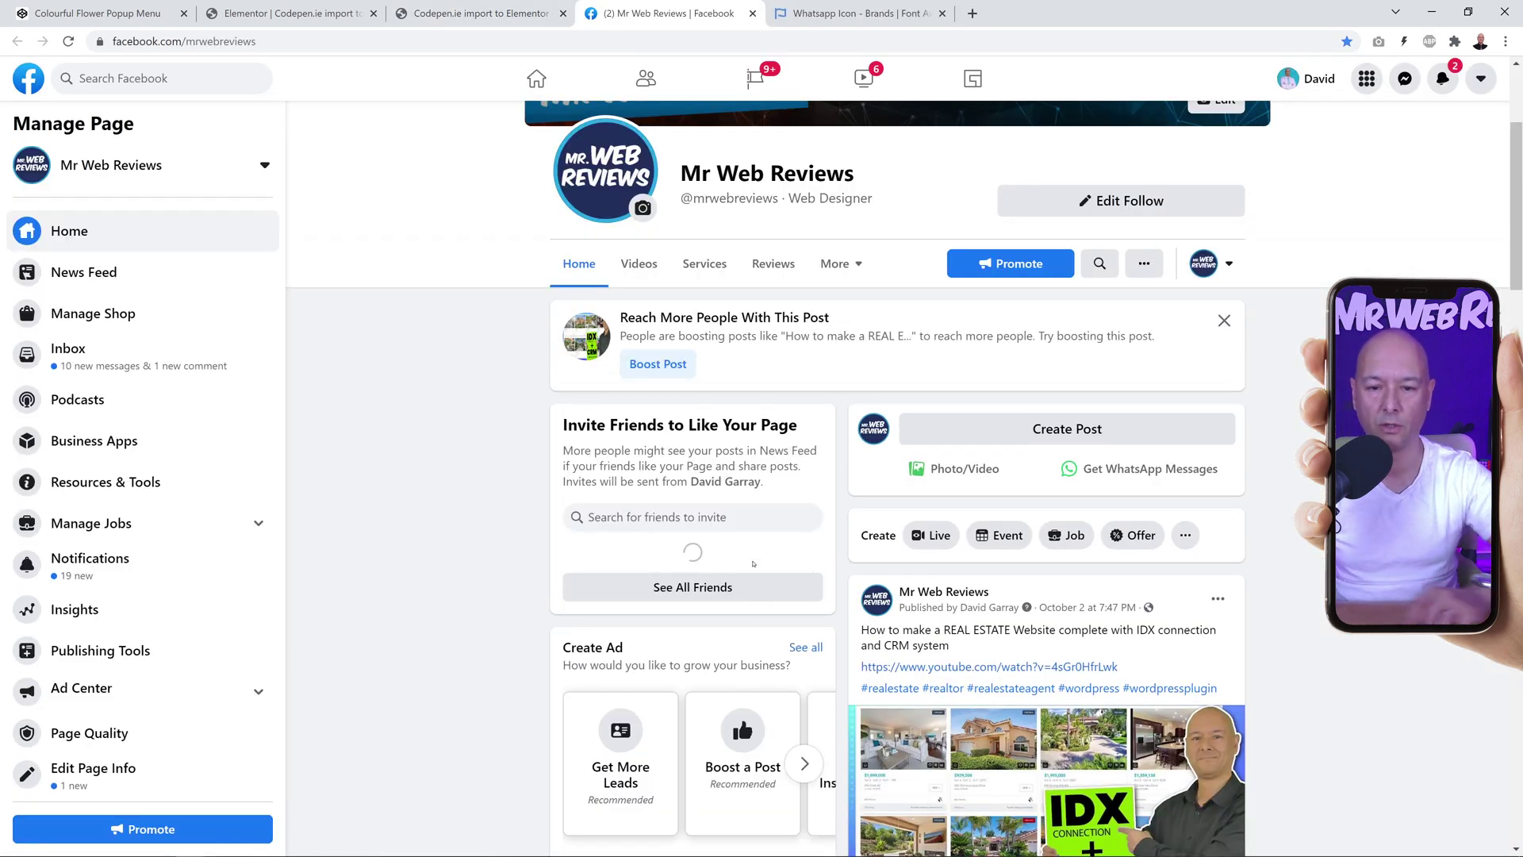
left_click(492, 11)
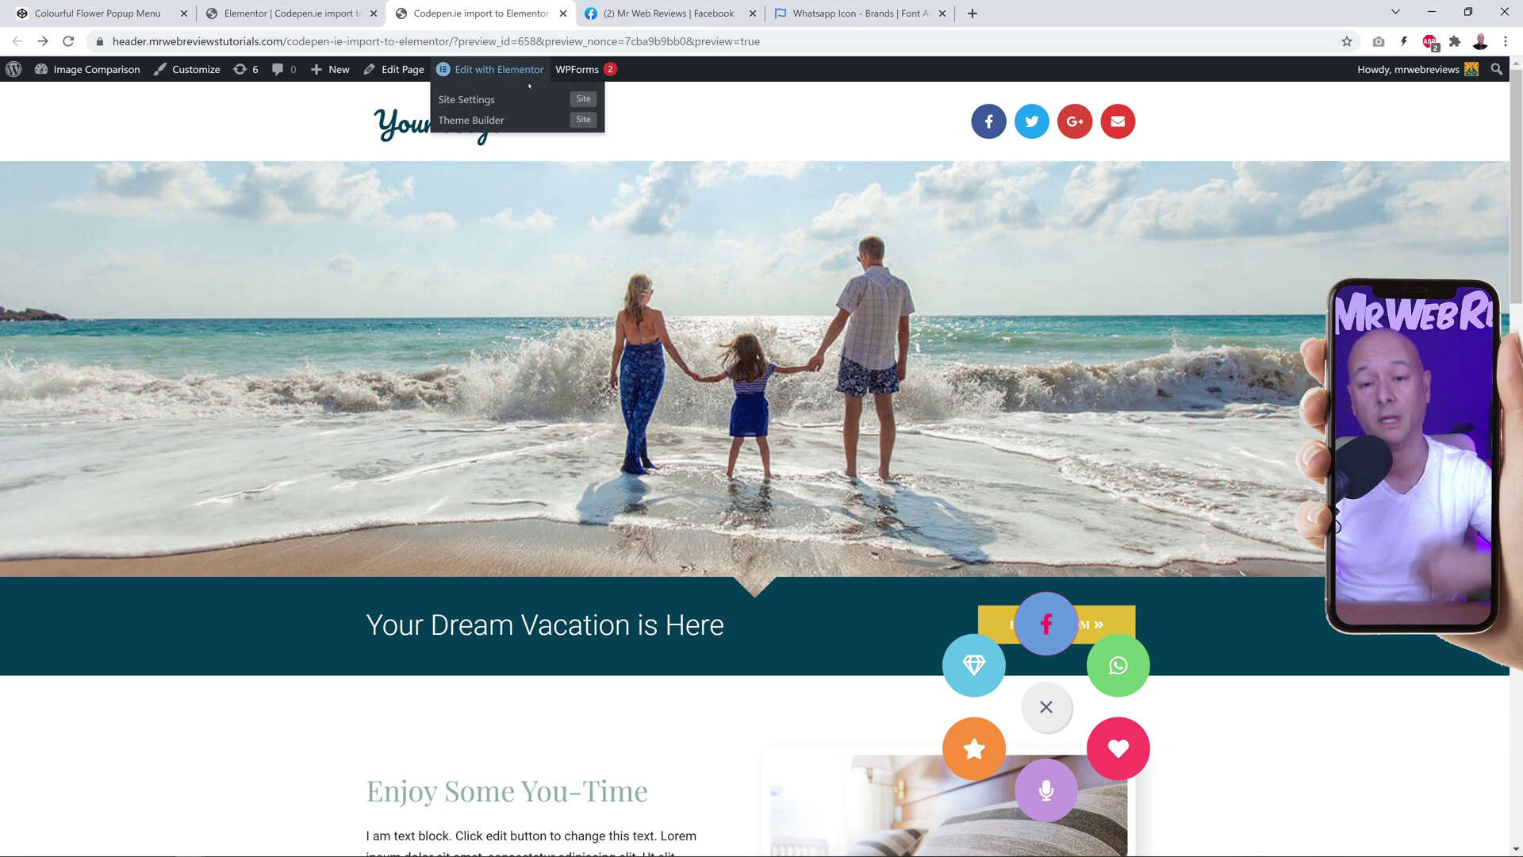
left_click(752, 13)
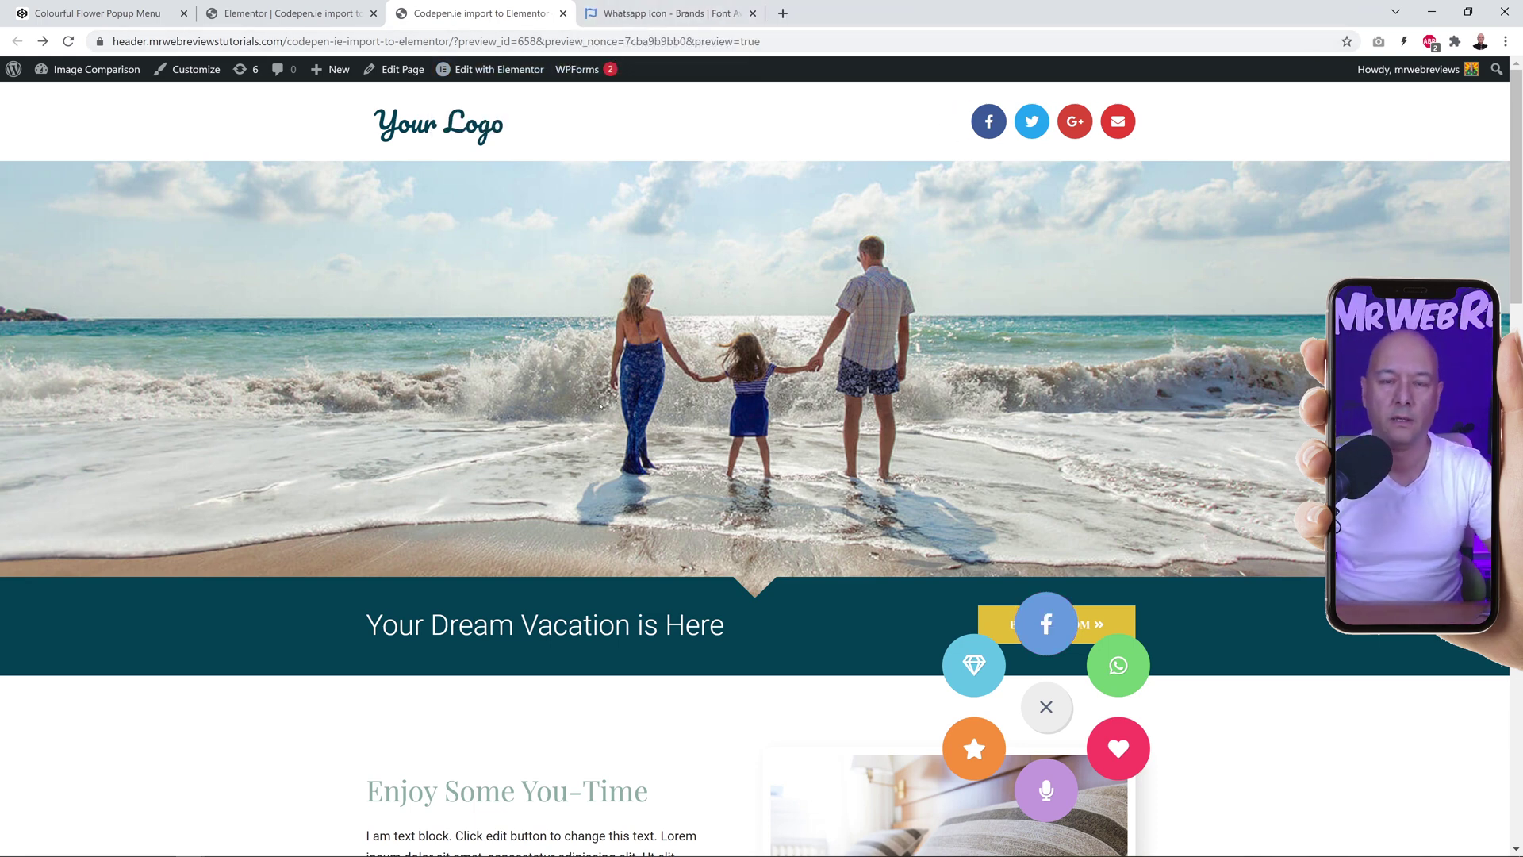
- Examine the floating menu's fixed position along the previewed page down to the footer, expanding and collapsing it on the way
scroll(601, 407, "down", 14)
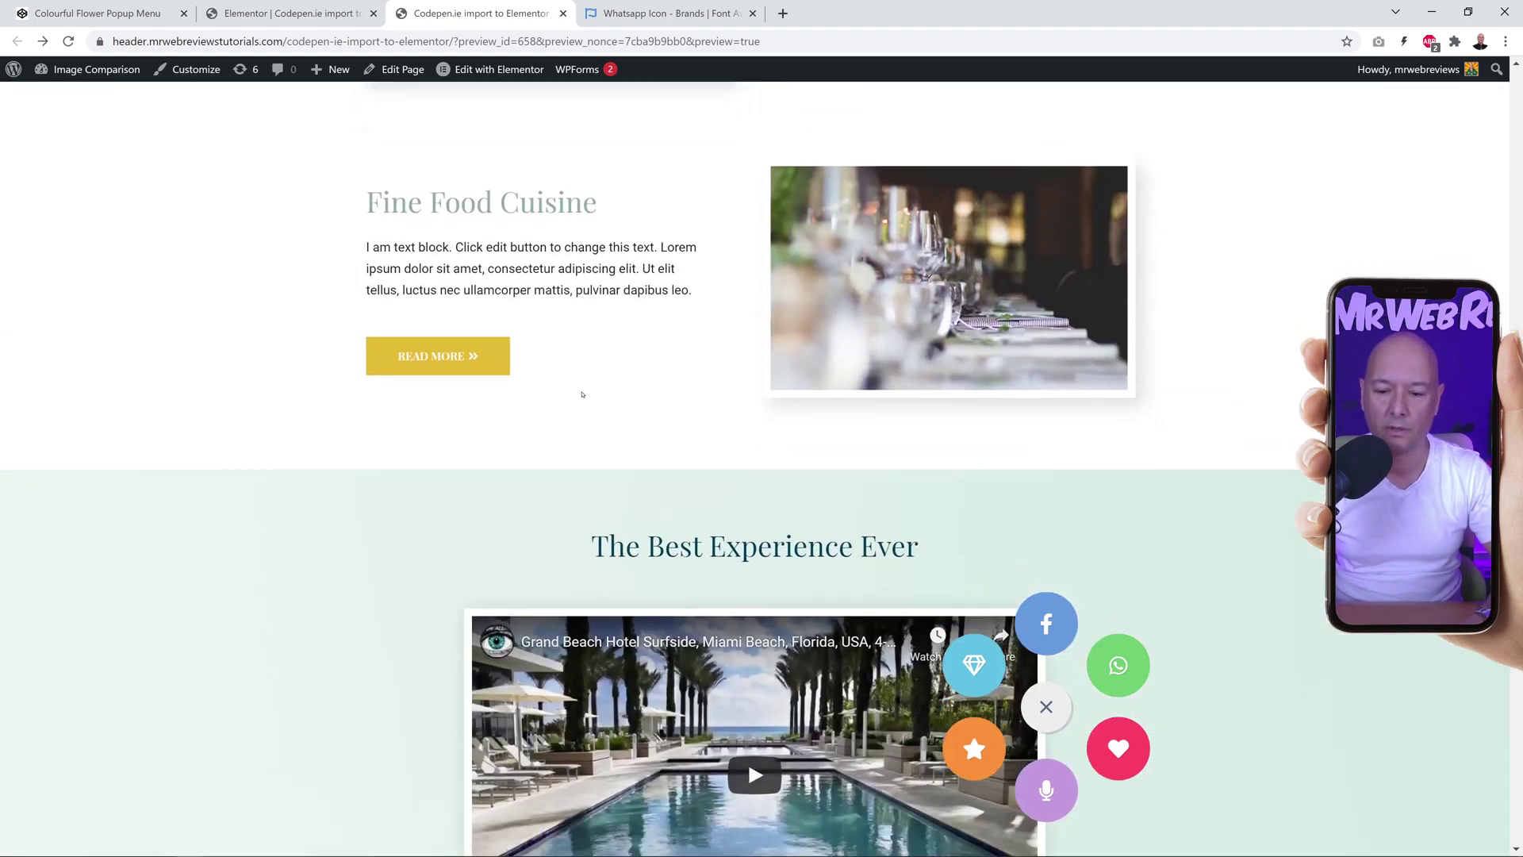
scroll(582, 395, "down", 6)
scroll(579, 391, "up", 12)
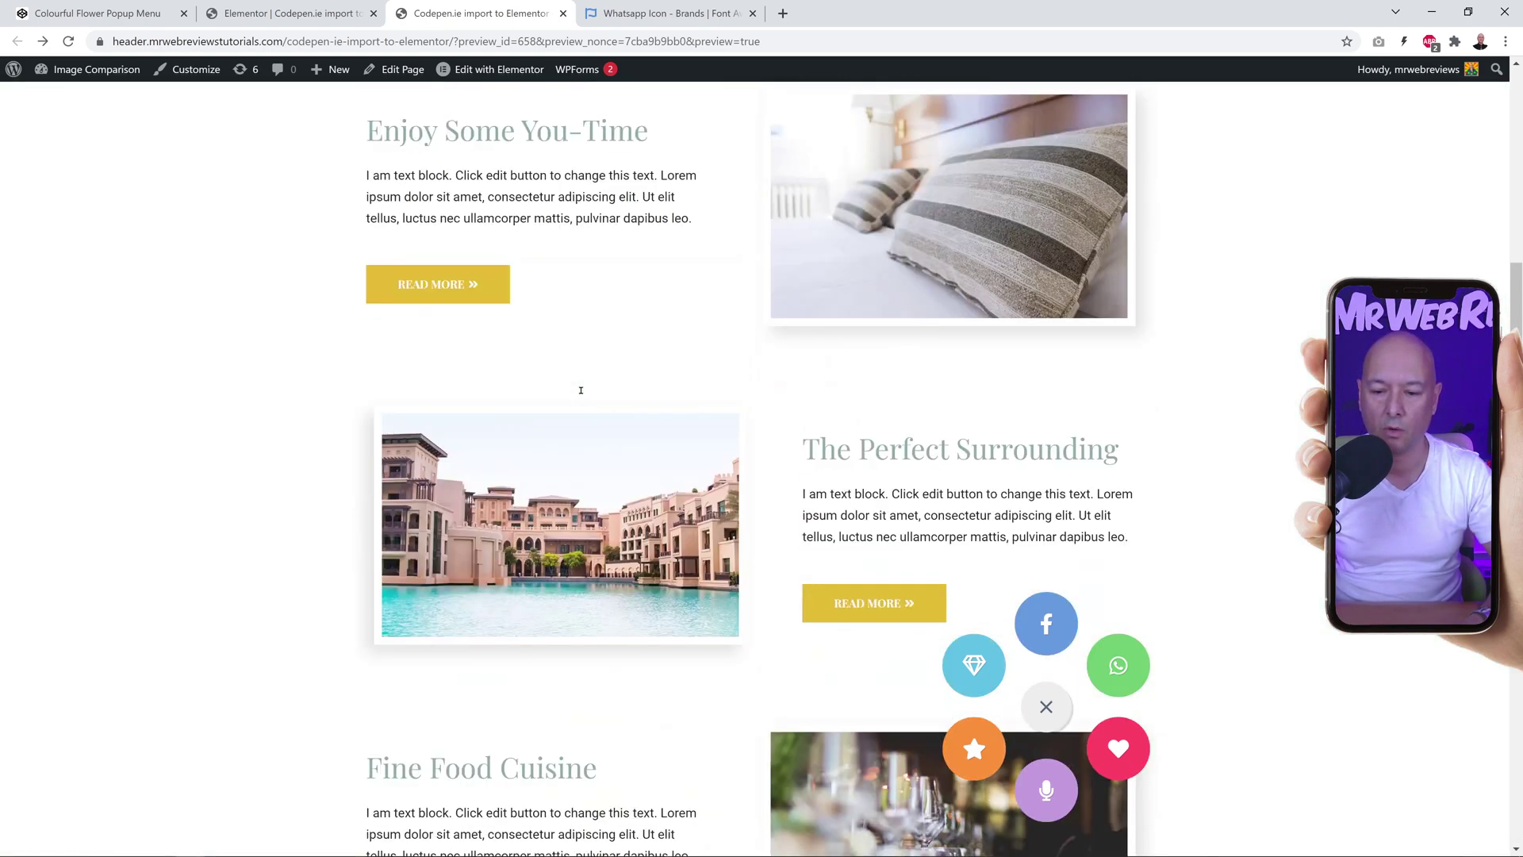
scroll(581, 390, "up", 5)
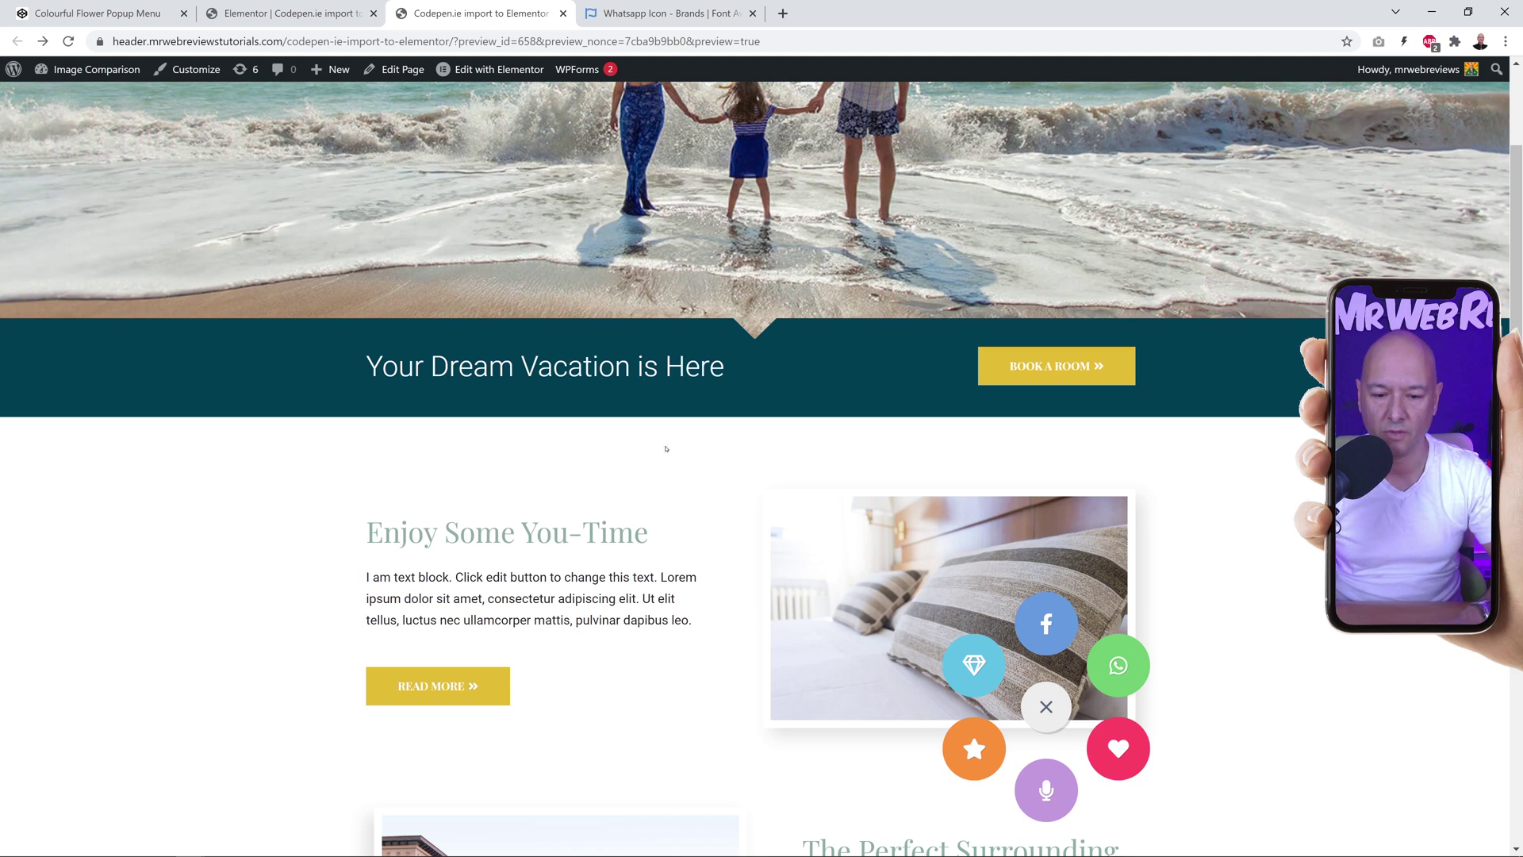
left_click(1045, 709)
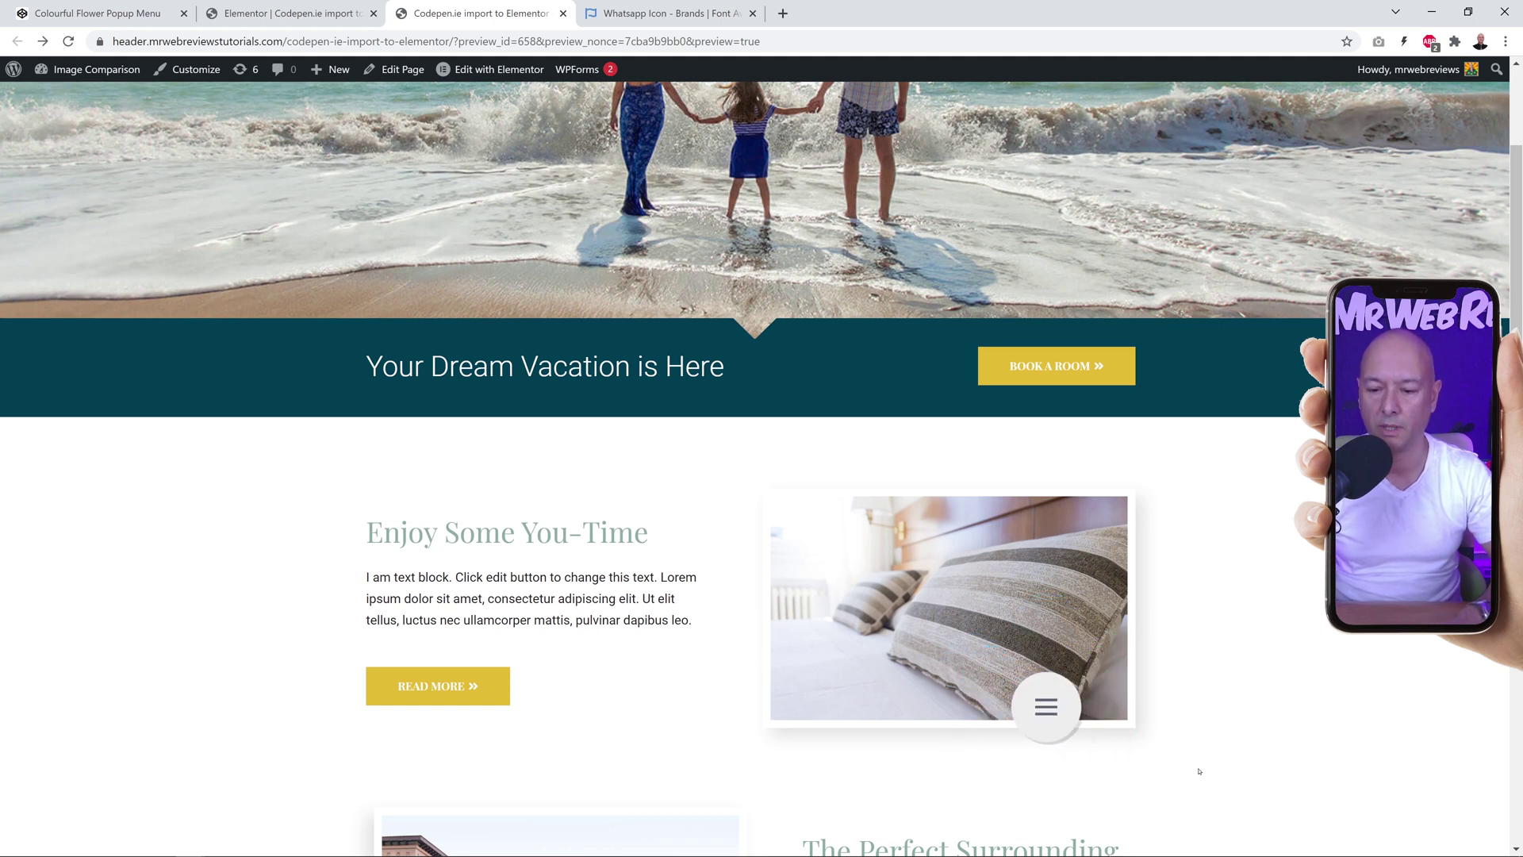
left_click(1054, 715)
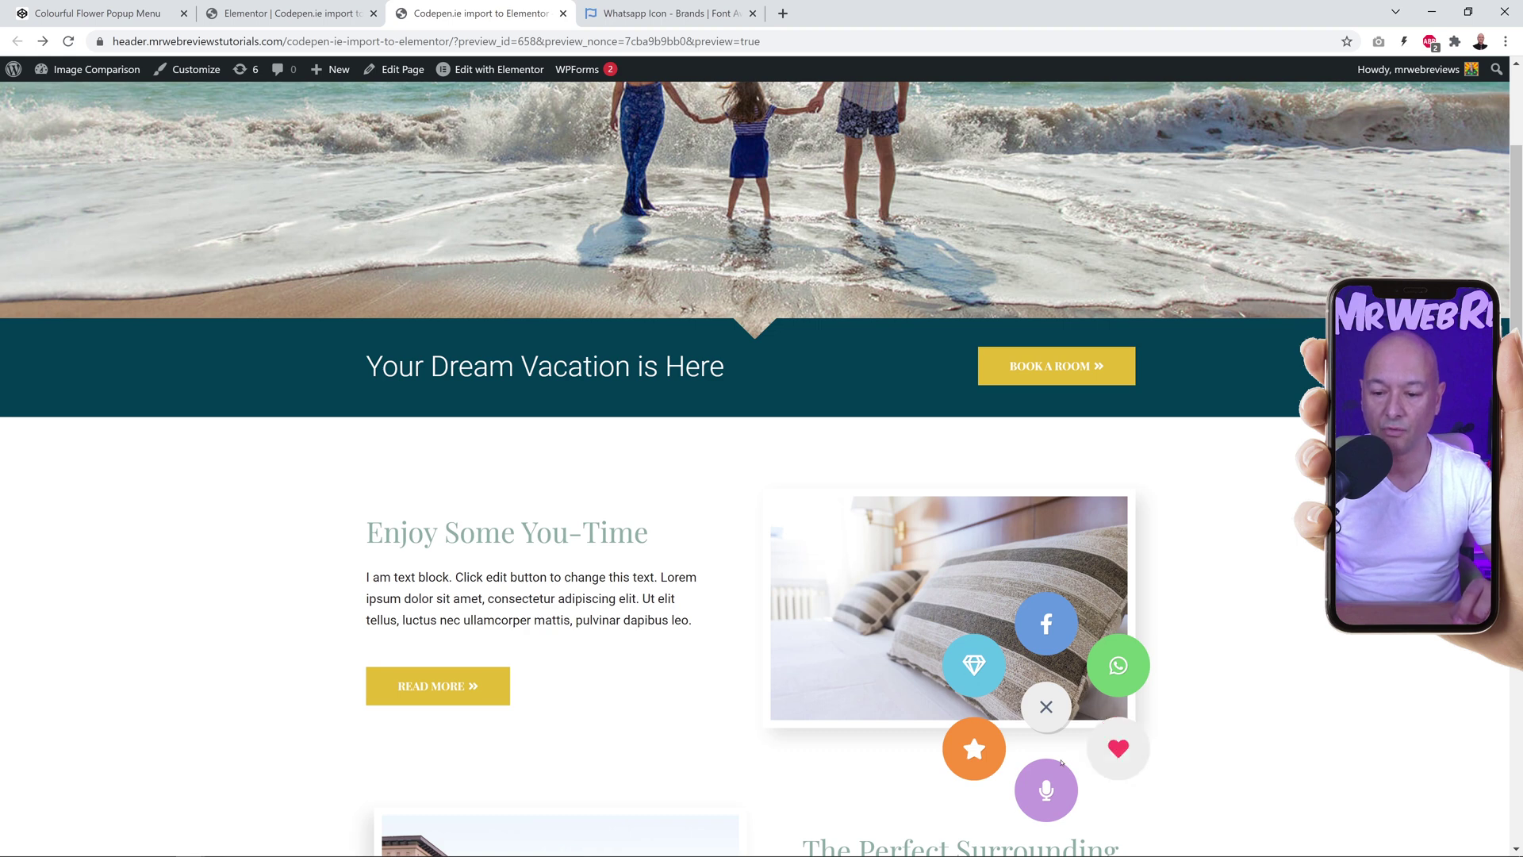
left_click(1043, 708)
scroll(586, 555, "down", 15)
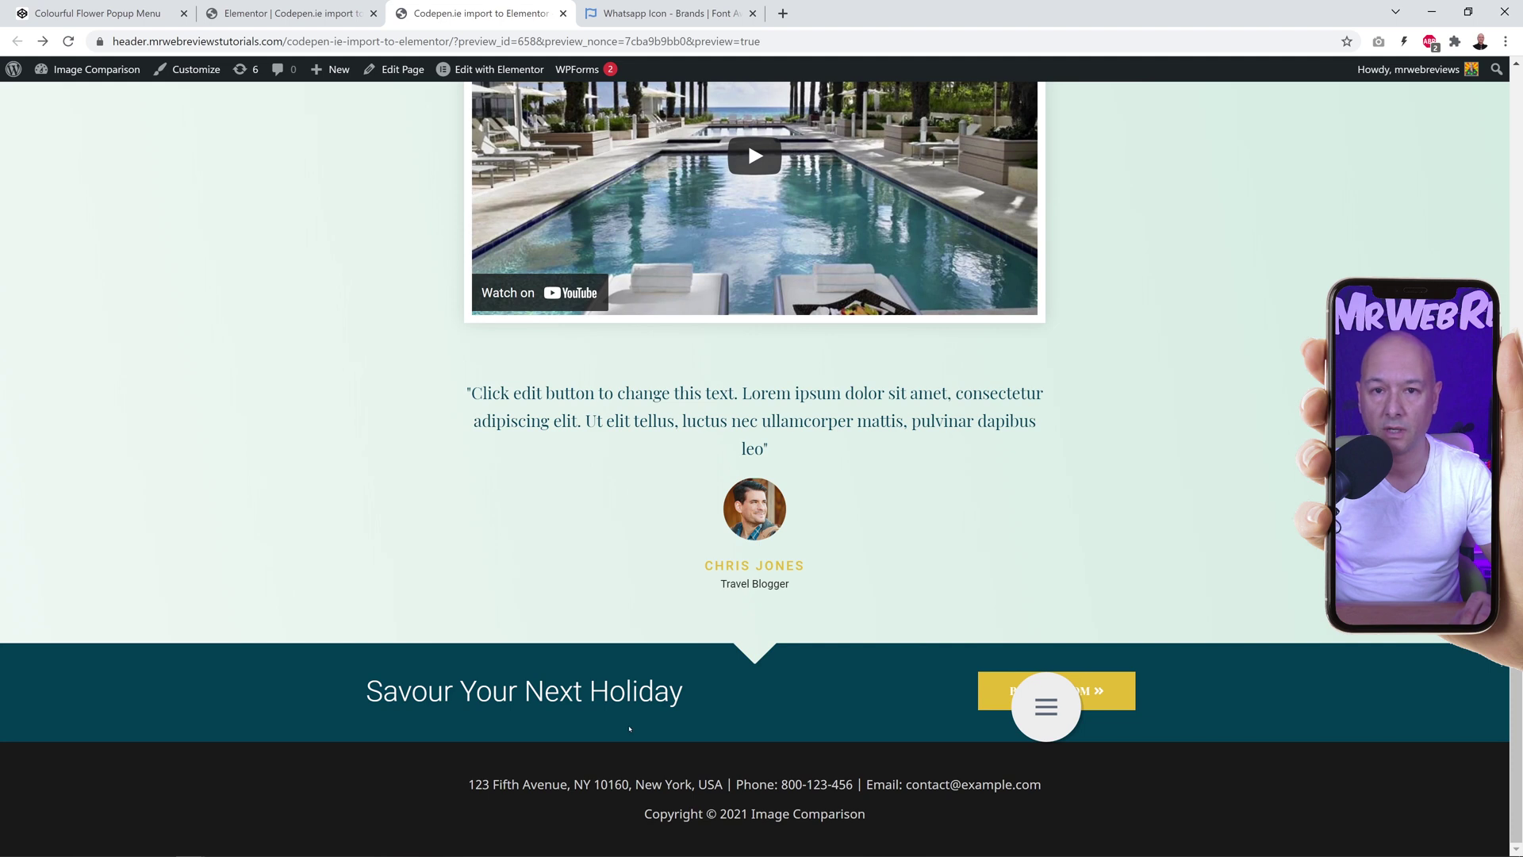
left_click(1046, 707)
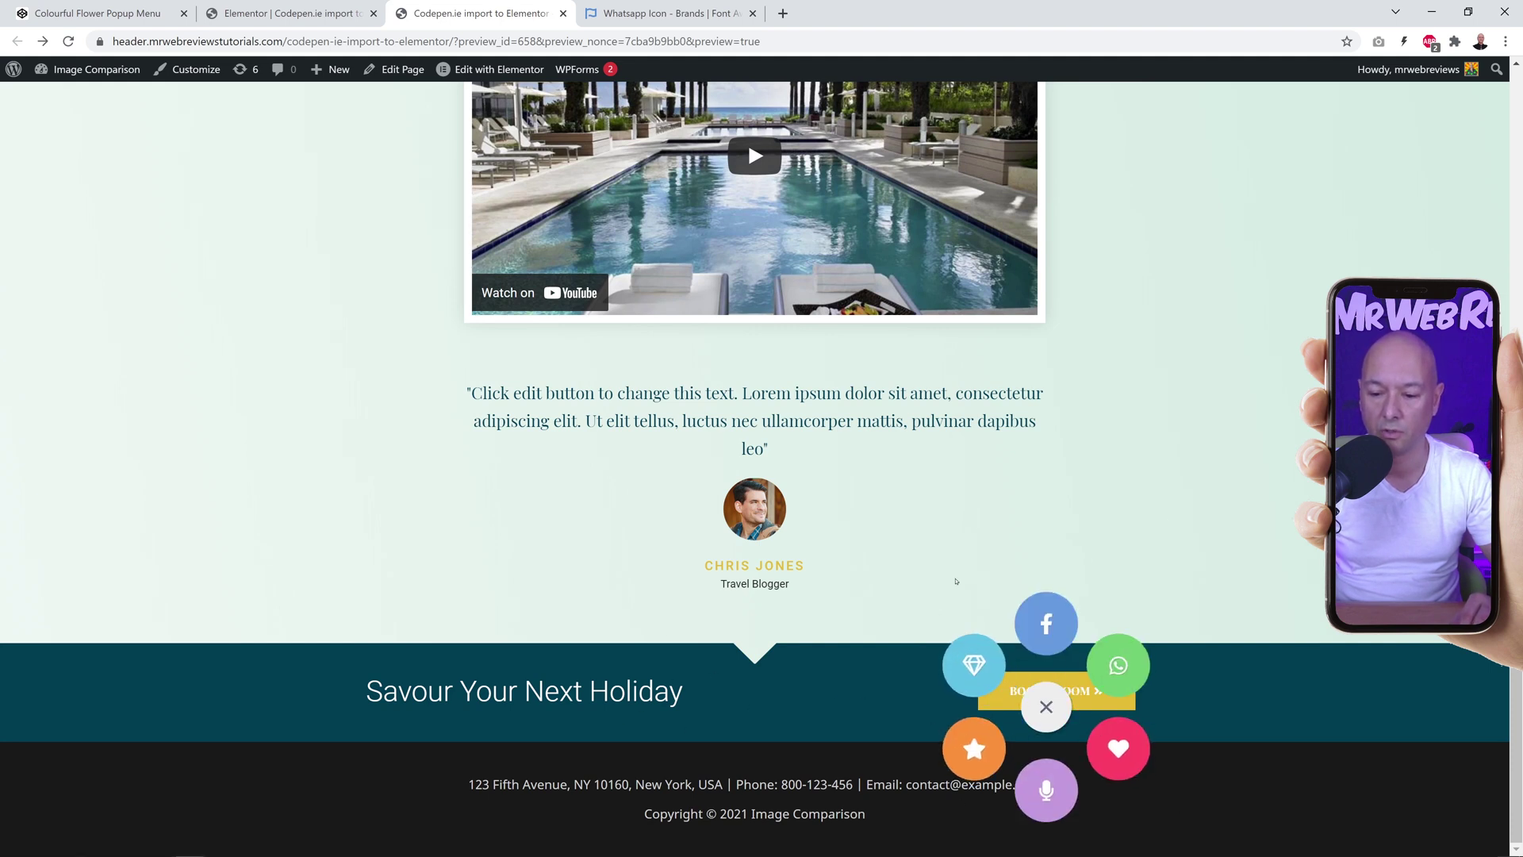
left_click(1046, 707)
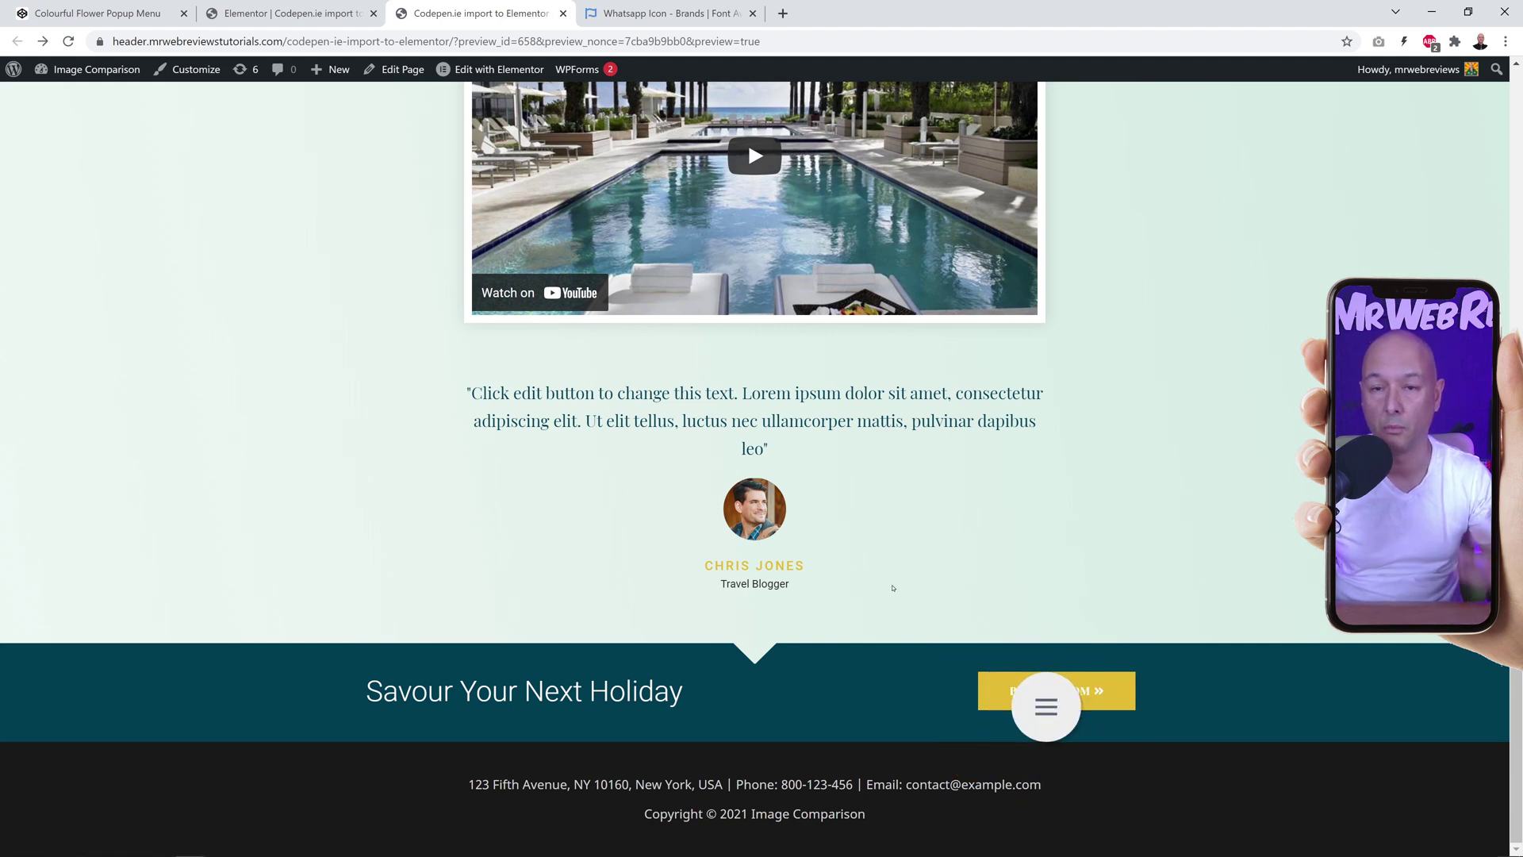
left_click(1049, 715)
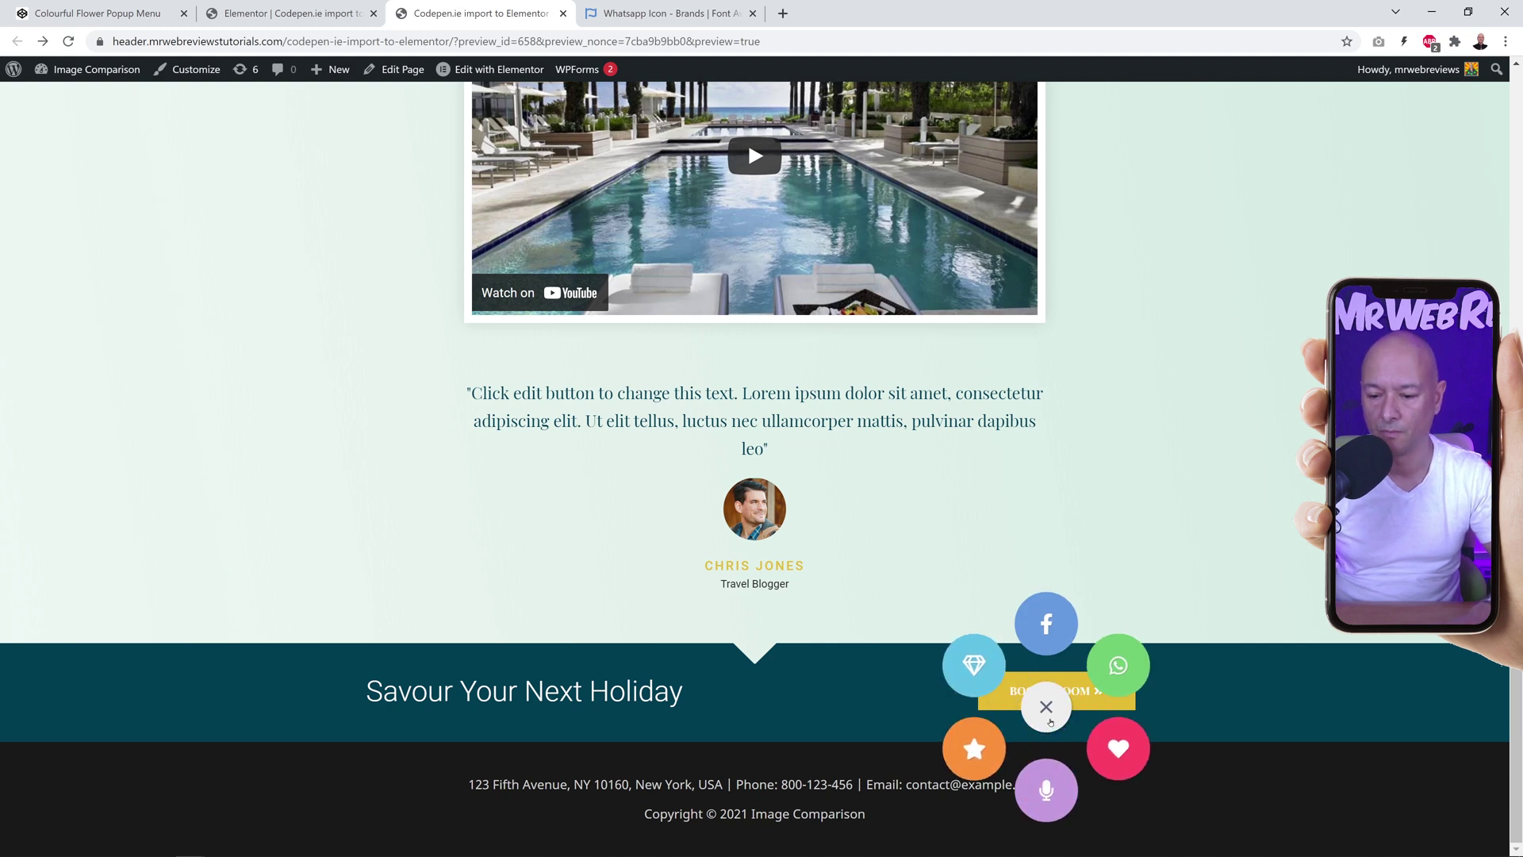